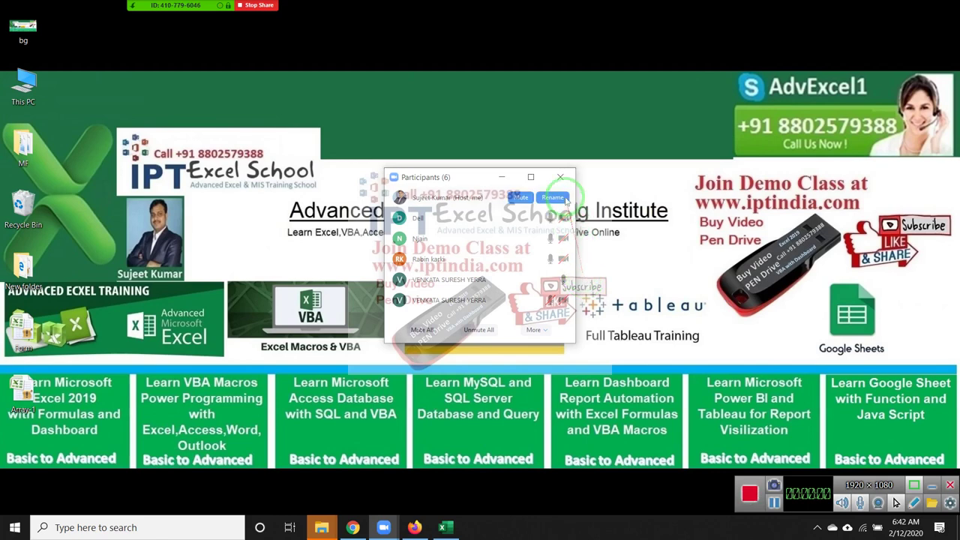
- Close the Zoom participants list, mark the Excel School logo in red, and switch to Excel
{"action": "left_click", "coordinate": [560, 177]}
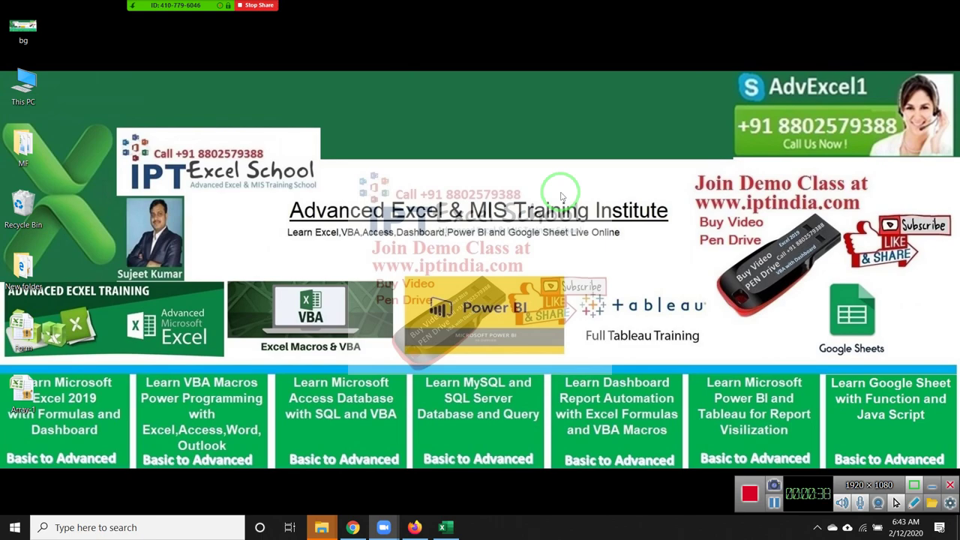
{"action": "left_click_drag", "start_coordinate": [242, 343], "coordinate": [382, 407]}
{"action": "left_click_drag", "start_coordinate": [15, 204], "coordinate": [292, 181]}
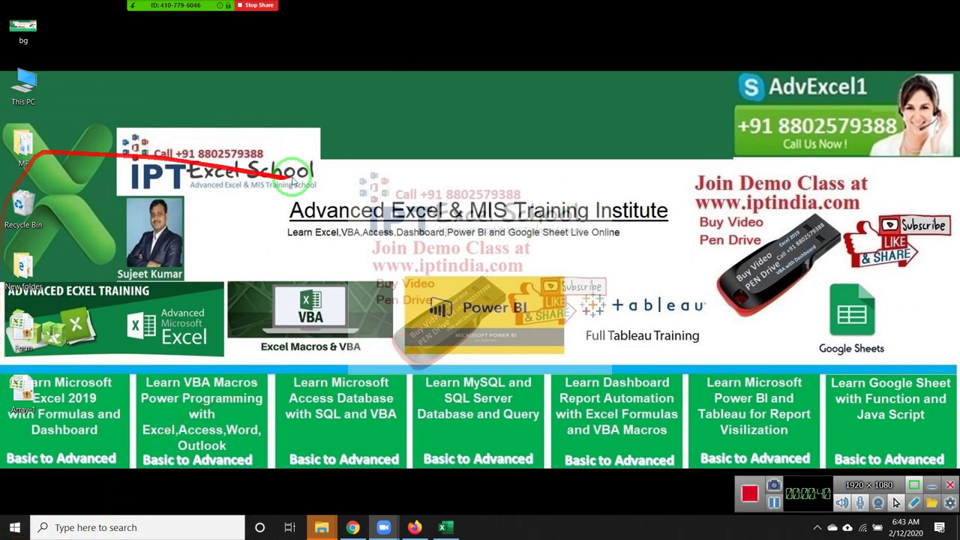
{"action": "left_click", "coordinate": [445, 525]}
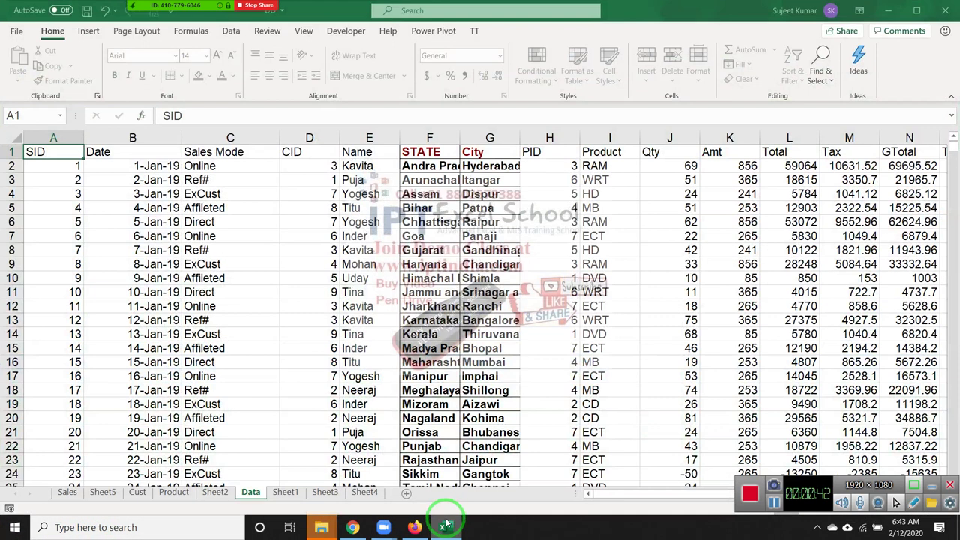
- Select the Qty column and browse Highlight Cells, Top/Bottom, Data Bars, Color Scales and Icon Sets
{"action": "left_click", "coordinate": [433, 222]}
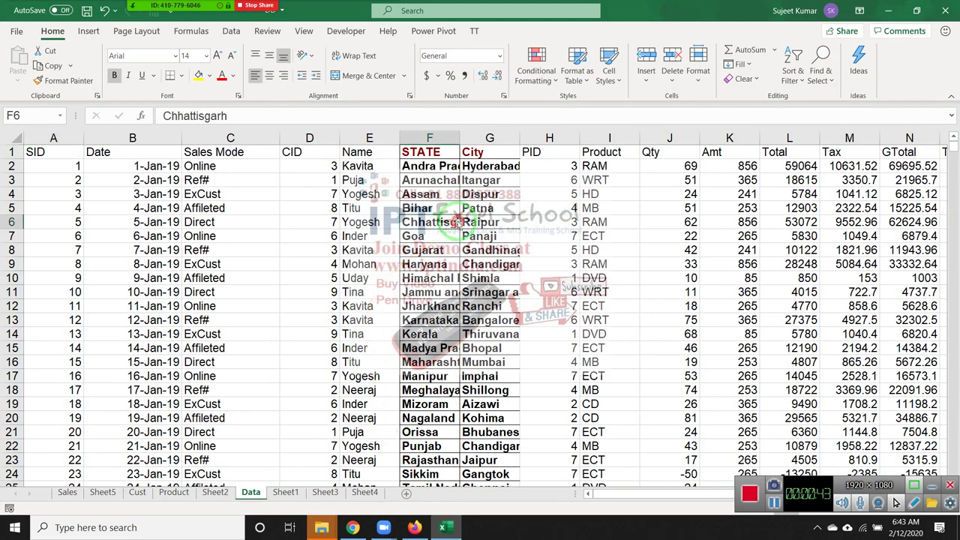
{"action": "left_click", "coordinate": [375, 168]}
{"action": "left_click", "coordinate": [646, 138]}
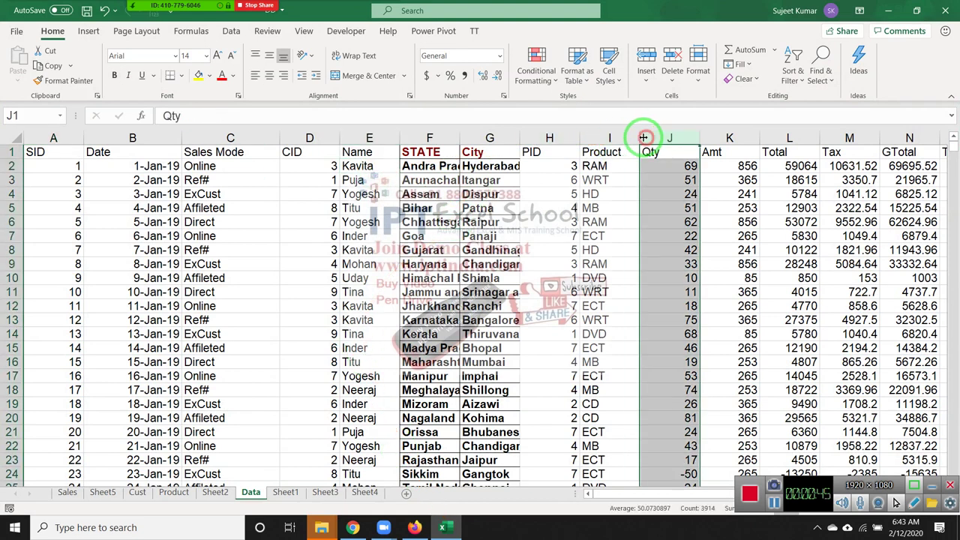
{"action": "left_click", "coordinate": [535, 75]}
{"action": "mouse_move", "coordinate": [581, 106]}
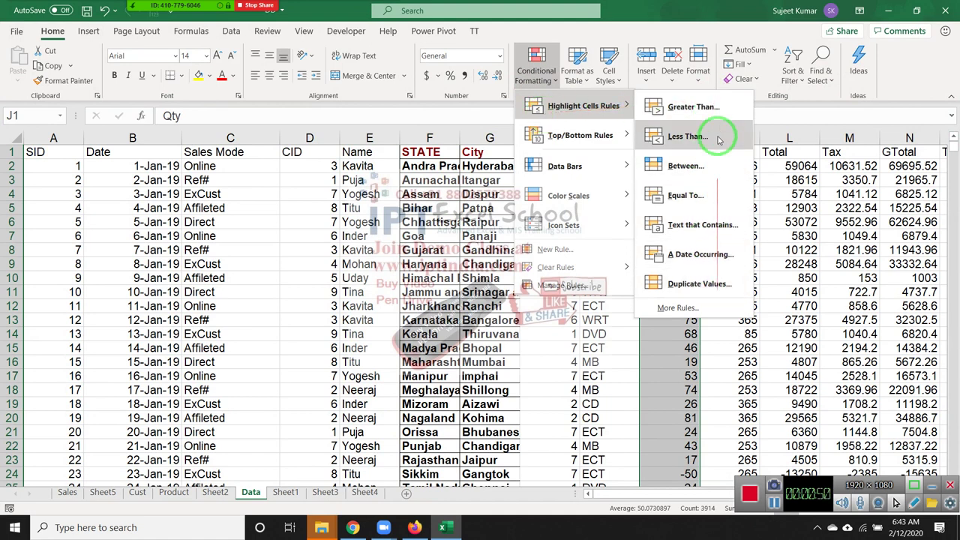
{"action": "mouse_move", "coordinate": [583, 140]}
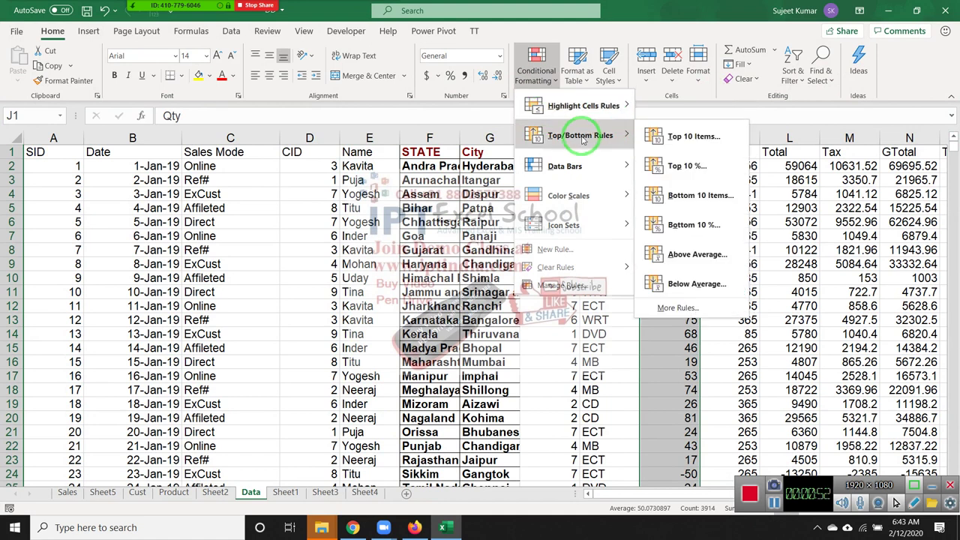
{"action": "mouse_move", "coordinate": [628, 173]}
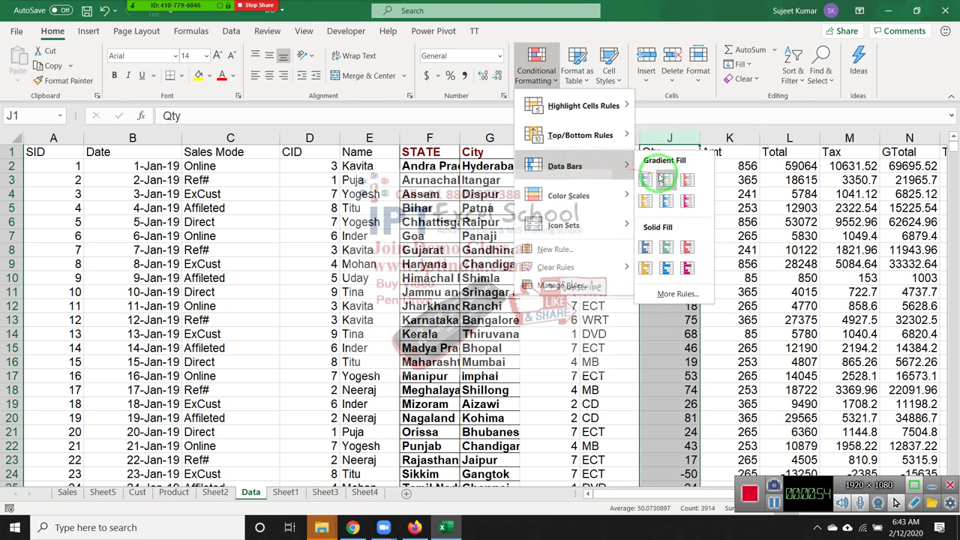
{"action": "mouse_move", "coordinate": [615, 195]}
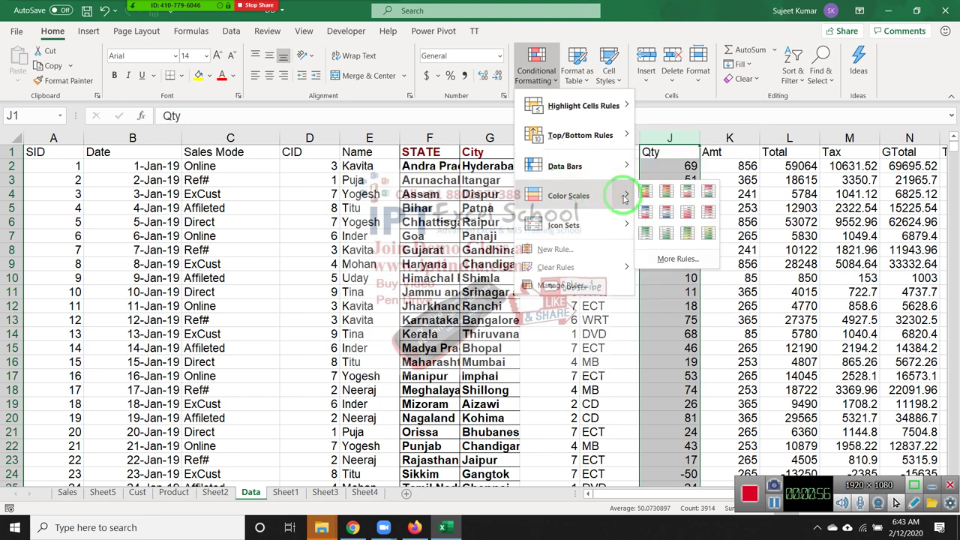
{"action": "mouse_move", "coordinate": [593, 225]}
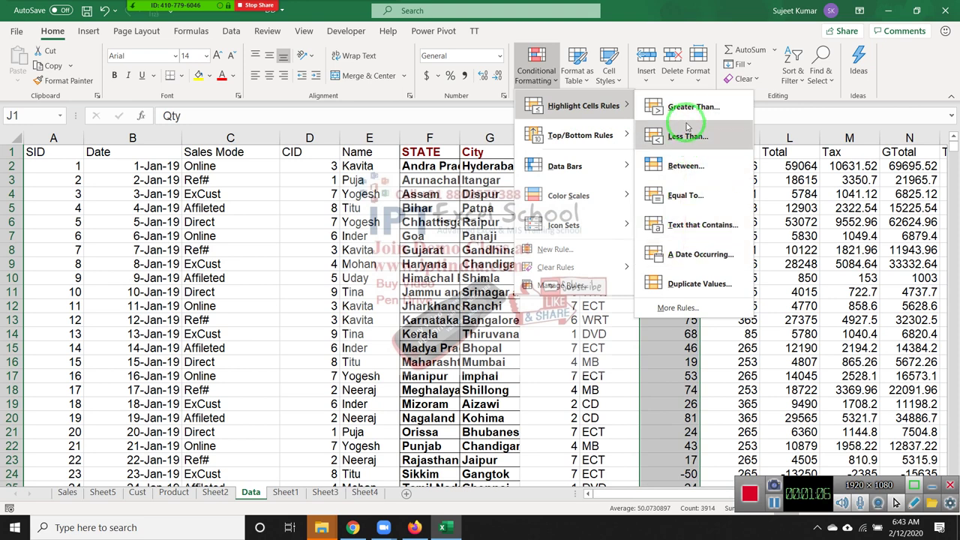
{"action": "right_click", "coordinate": [332, 6]}
{"action": "left_click", "coordinate": [206, 15]}
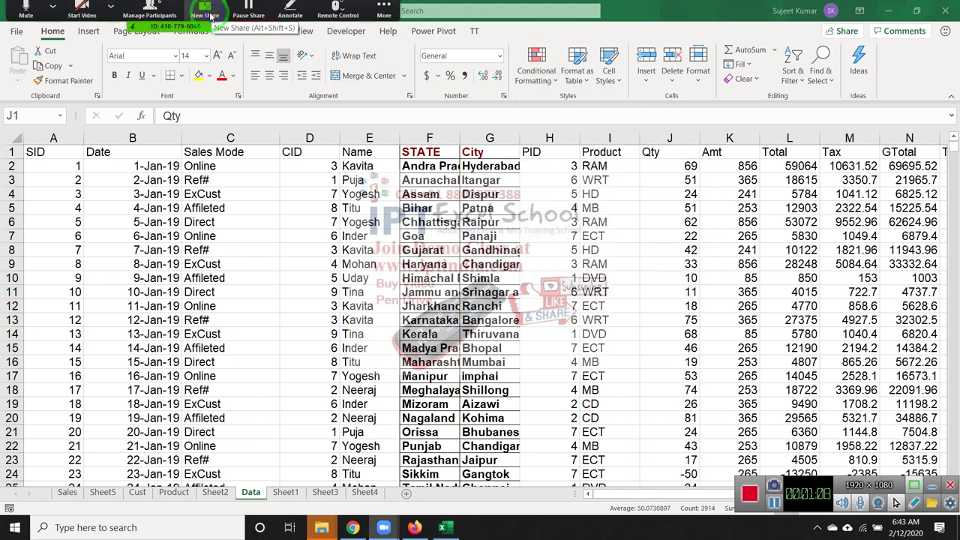
{"action": "left_click", "coordinate": [9, 166]}
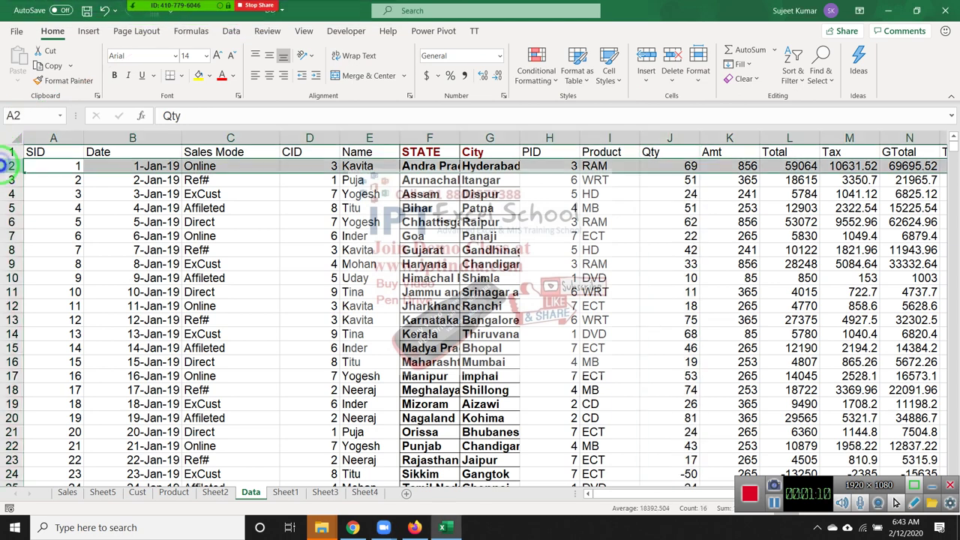
{"action": "right_click", "coordinate": [7, 165]}
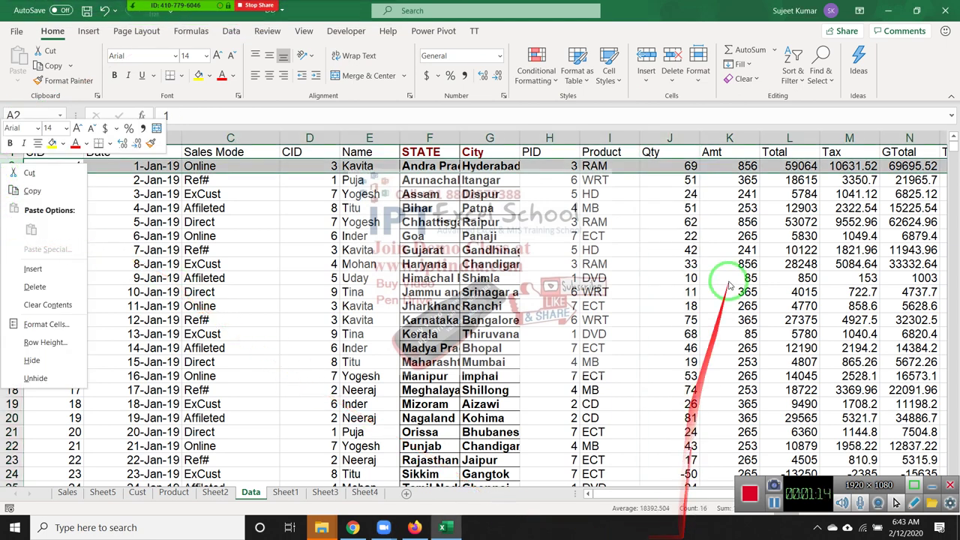
{"action": "left_click", "coordinate": [658, 174]}
{"action": "left_click", "coordinate": [609, 138]}
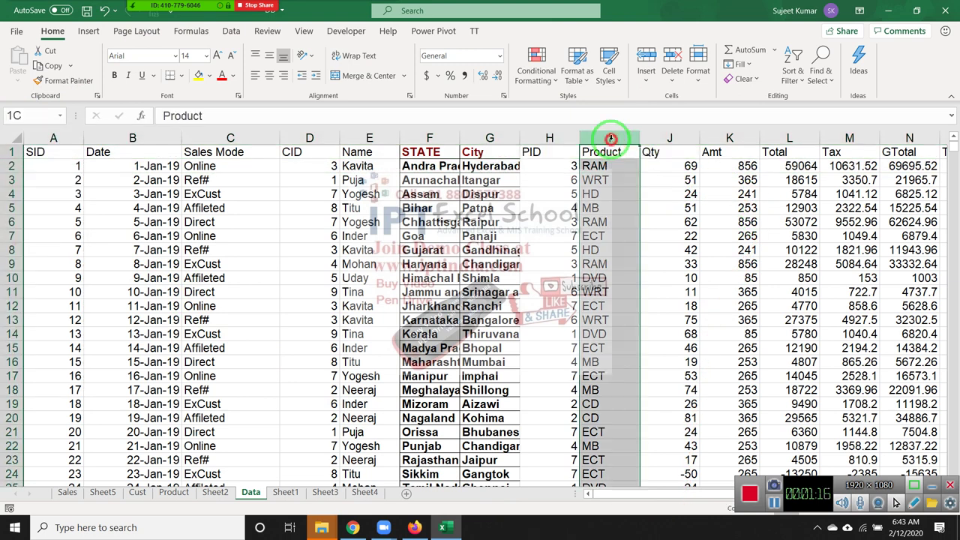
{"action": "left_click", "coordinate": [543, 80]}
{"action": "left_click", "coordinate": [549, 110]}
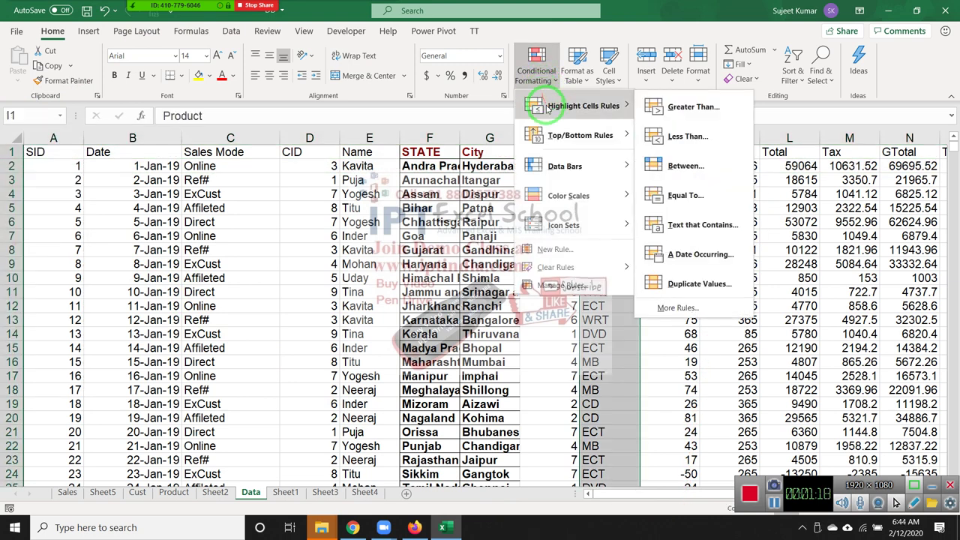
{"action": "mouse_move", "coordinate": [552, 139]}
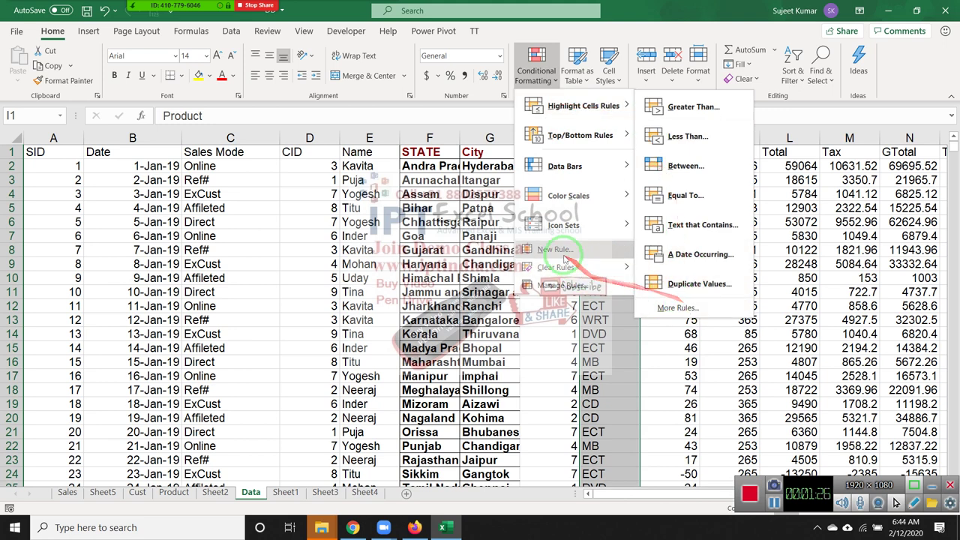
{"action": "left_click", "coordinate": [454, 259]}
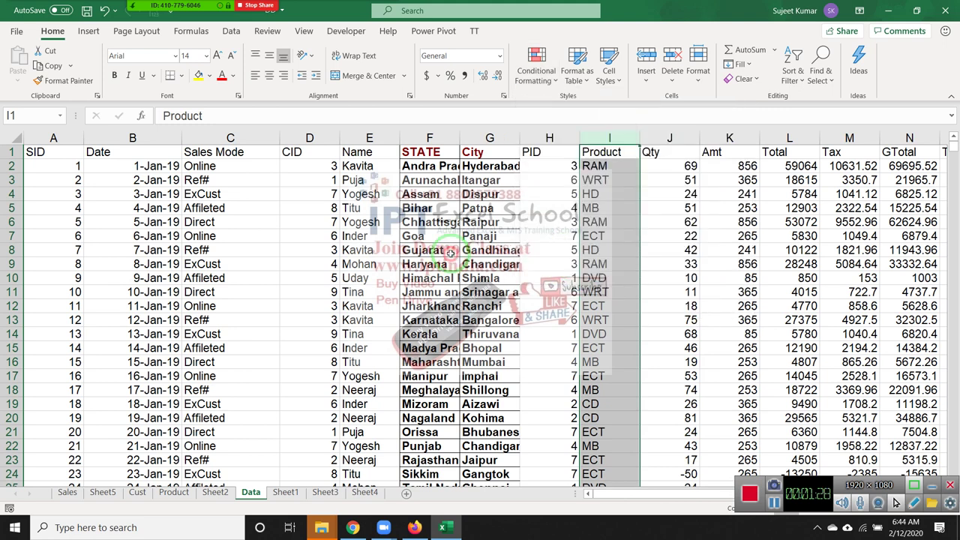
{"action": "left_click", "coordinate": [671, 139]}
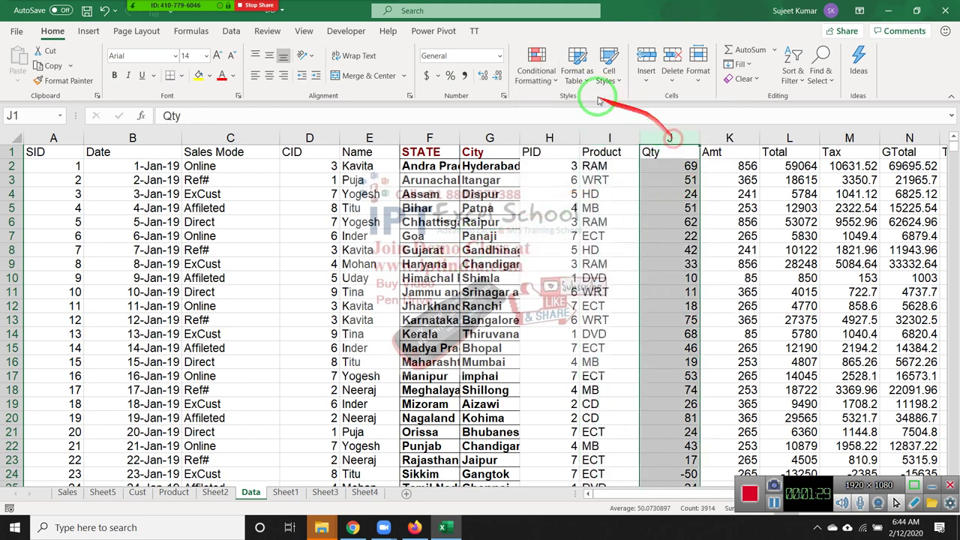
{"action": "left_click", "coordinate": [536, 69]}
- Add a rule giving Qty cells greater than or equal to 50 a yellow fill
{"action": "mouse_move", "coordinate": [555, 111]}
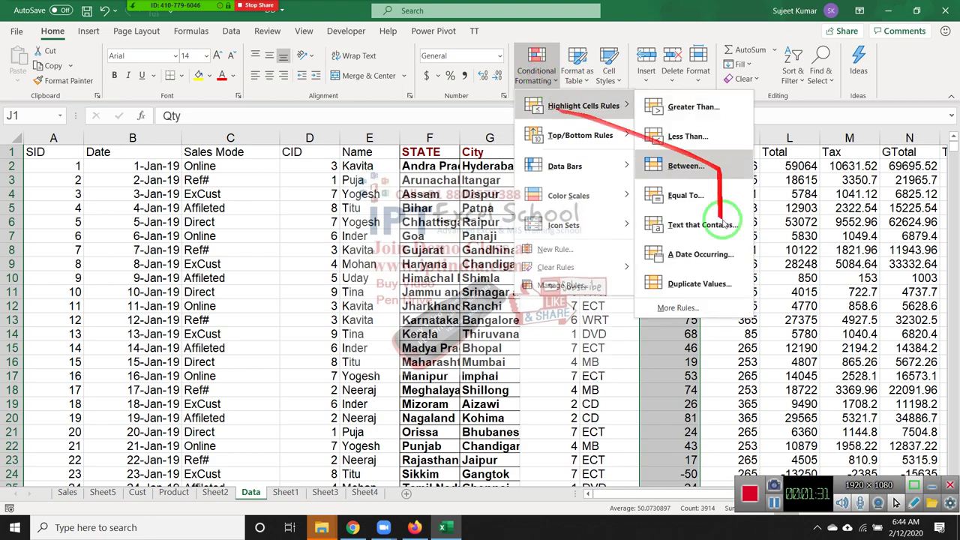
{"action": "left_click", "coordinate": [697, 309]}
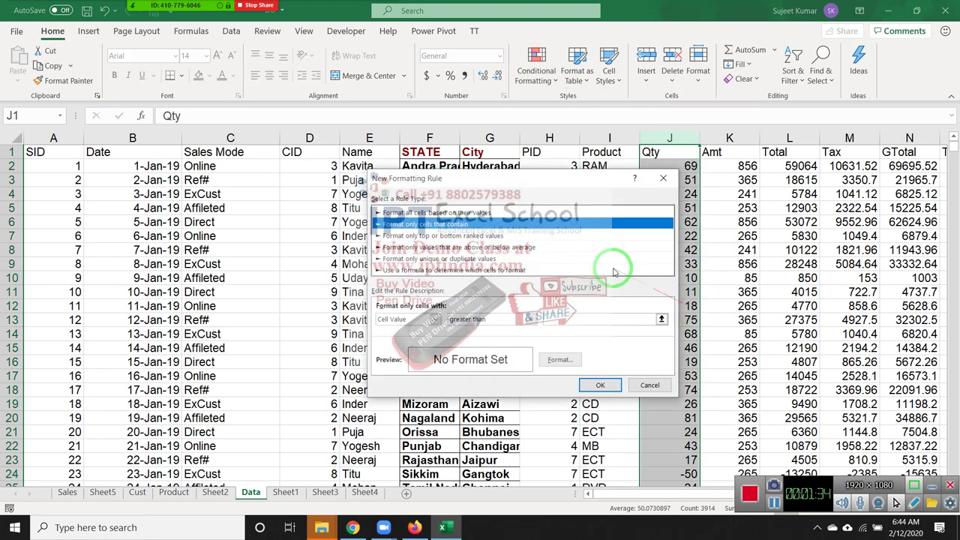
{"action": "left_click_drag", "start_coordinate": [526, 180], "coordinate": [330, 120]}
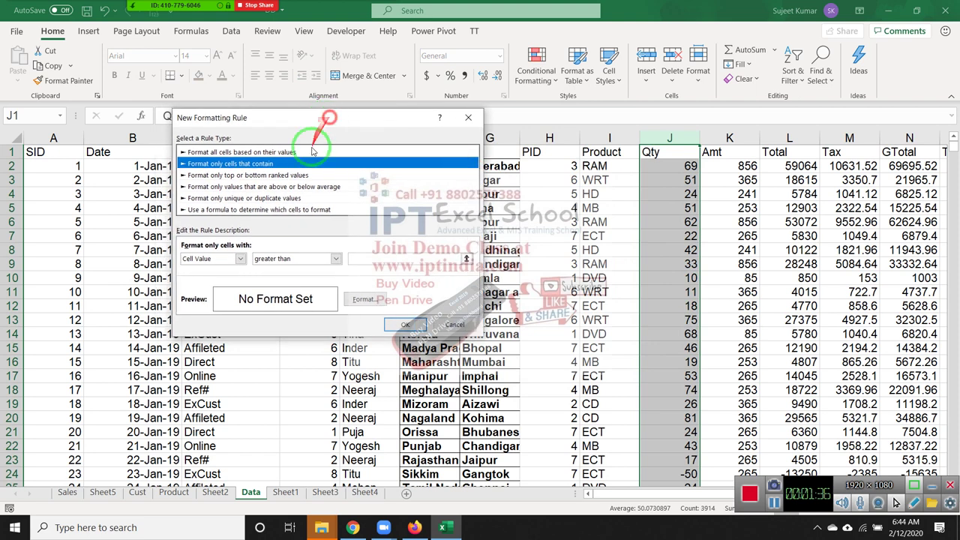
{"action": "left_click", "coordinate": [272, 259]}
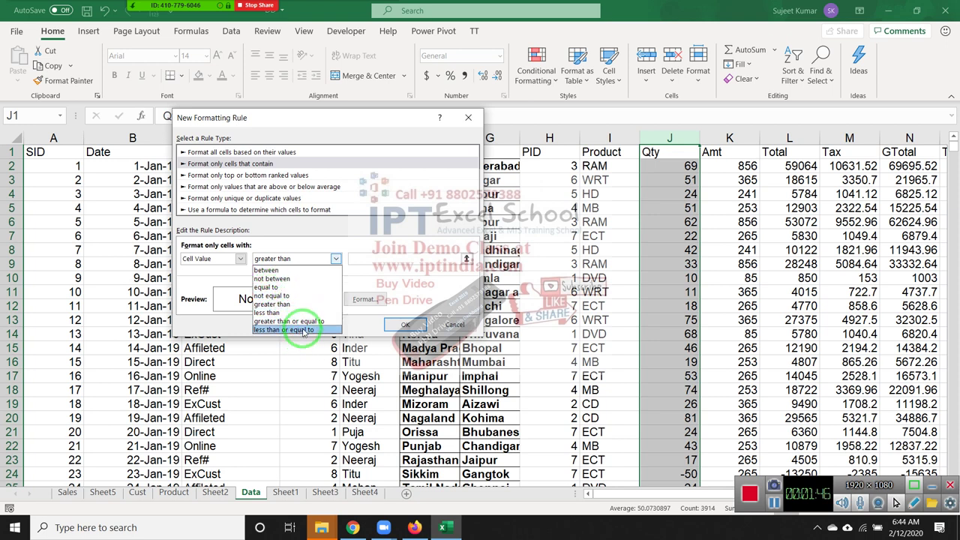
{"action": "left_click", "coordinate": [300, 321]}
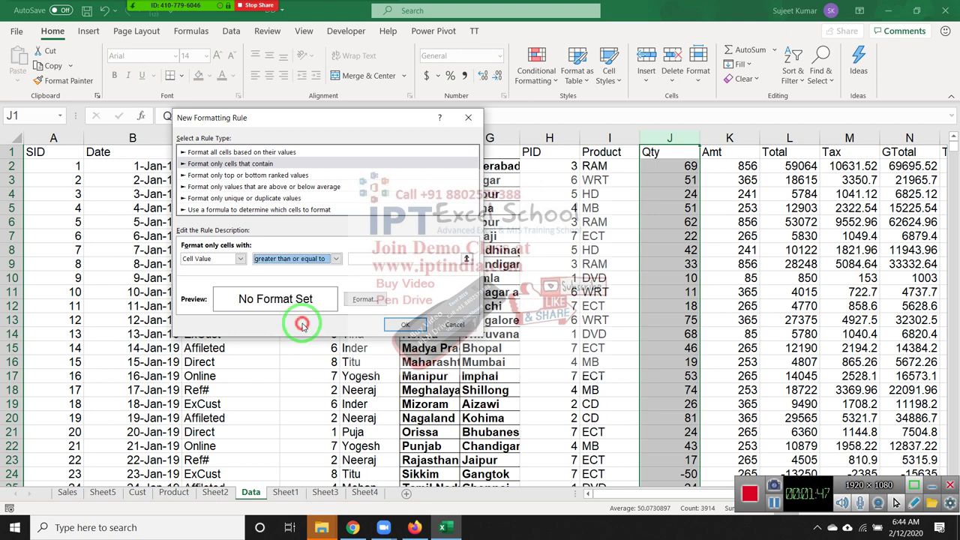
{"action": "left_click", "coordinate": [389, 263]}
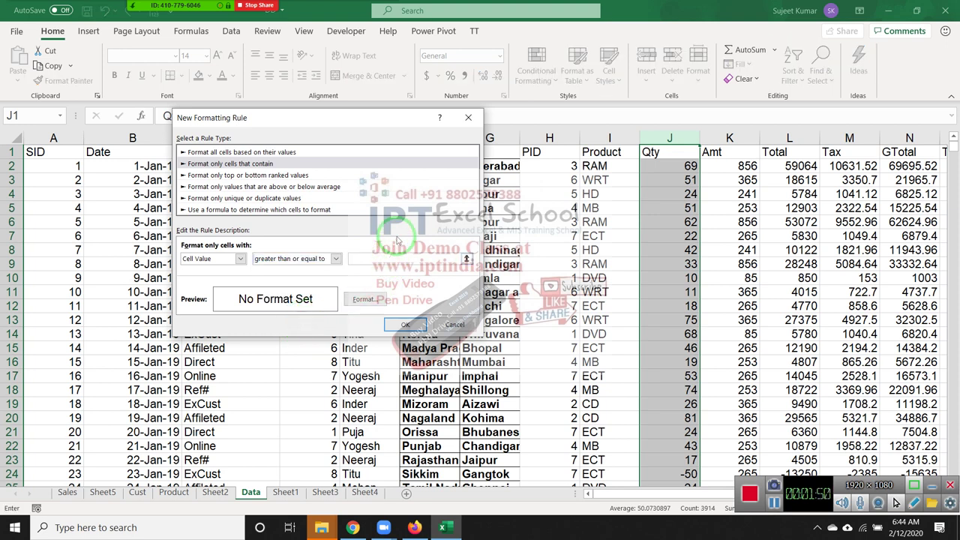
{"action": "type", "text": "50"}
{"action": "left_click", "coordinate": [369, 300]}
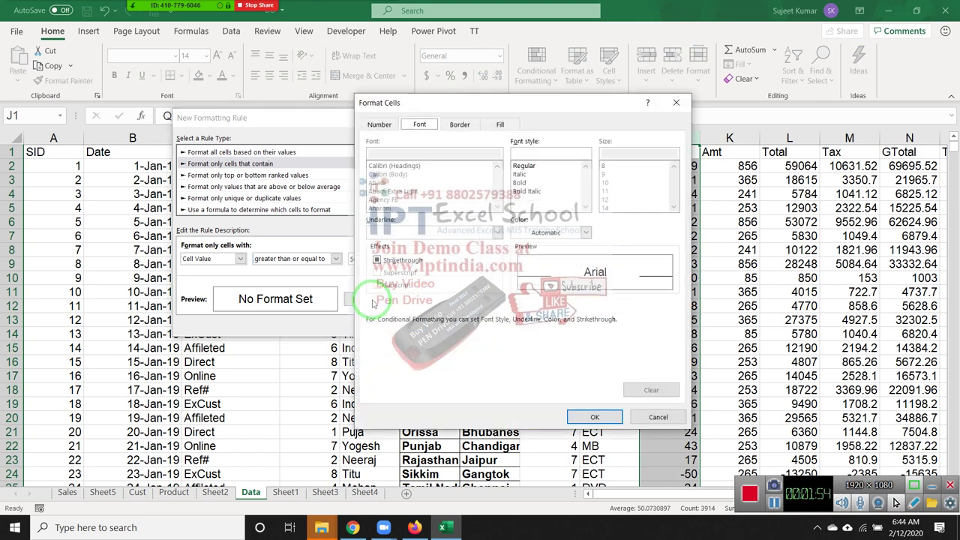
{"action": "left_click", "coordinate": [495, 125]}
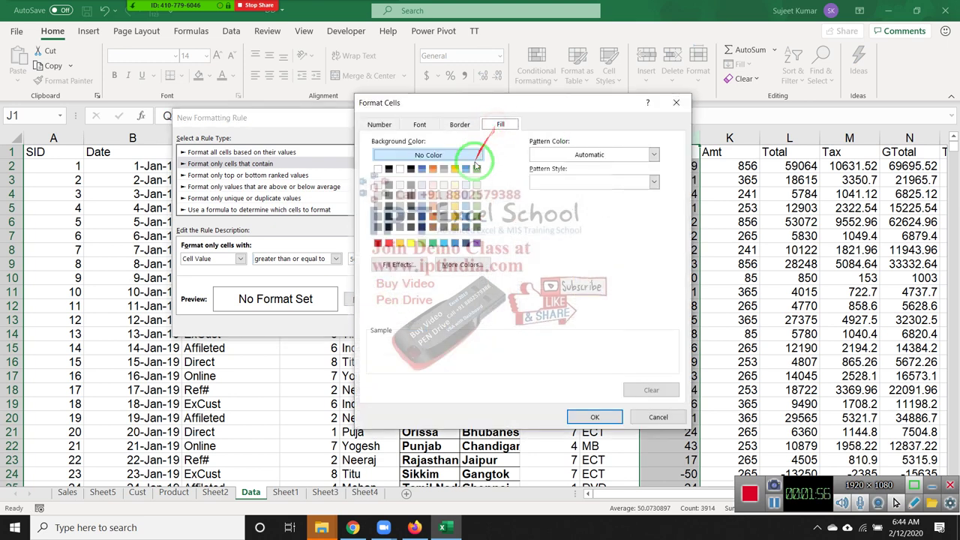
{"action": "left_click", "coordinate": [418, 245]}
{"action": "left_click", "coordinate": [411, 244]}
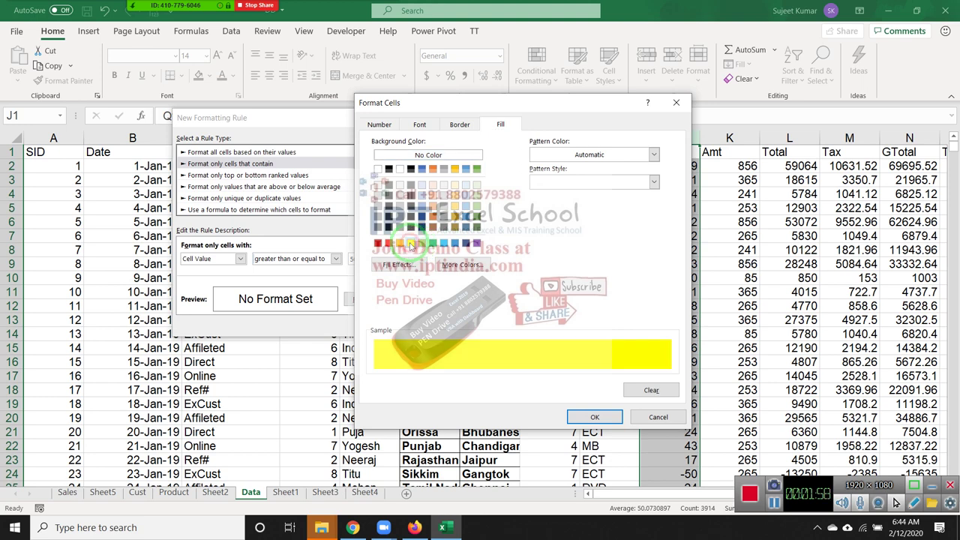
{"action": "left_click", "coordinate": [595, 417]}
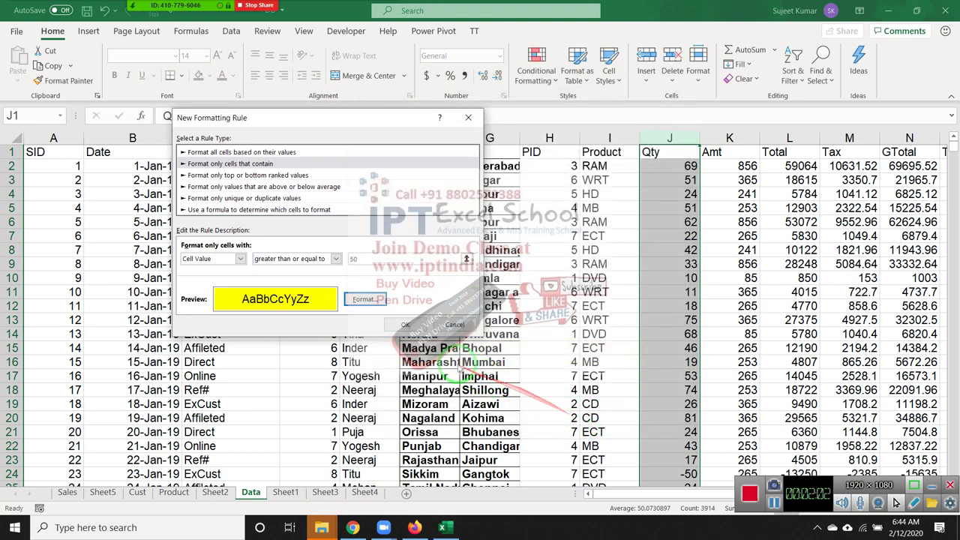
{"action": "left_click", "coordinate": [405, 324]}
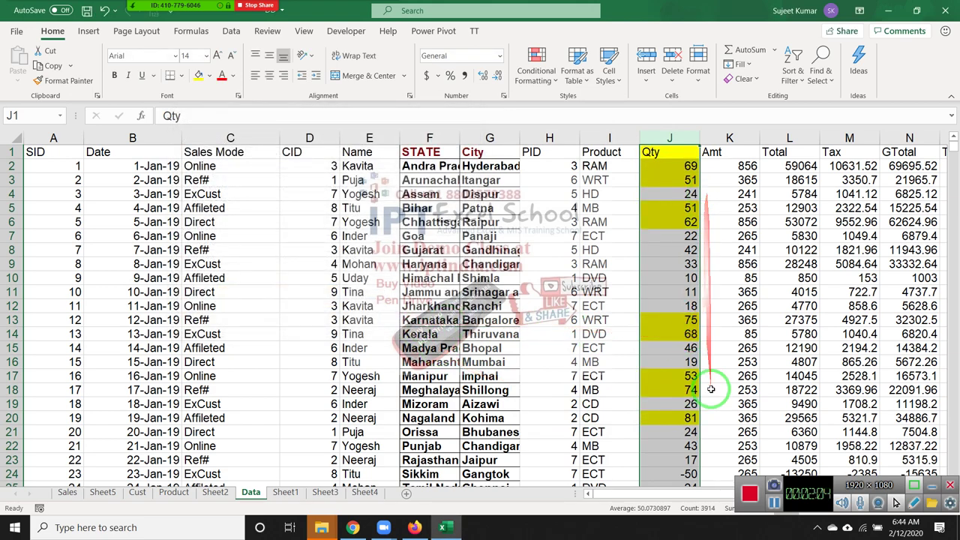
- Start a 'Format only cells that contain' rule on the Amt column, then open the drive notification
{"action": "scroll", "coordinate": [711, 390], "scroll_direction": "down", "scroll_amount": 3}
{"action": "scroll", "coordinate": [712, 390], "scroll_direction": "up", "scroll_amount": 3}
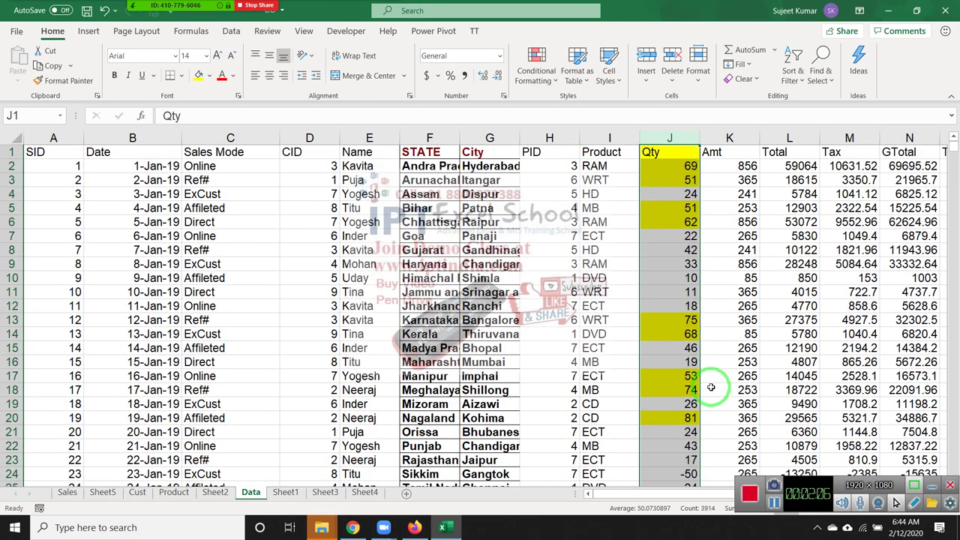
{"action": "left_click", "coordinate": [719, 134]}
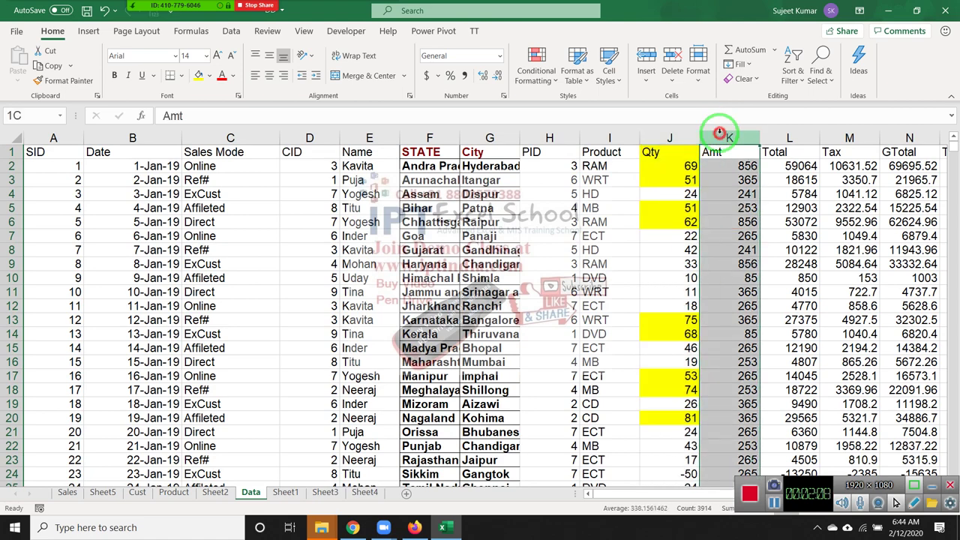
{"action": "left_click", "coordinate": [537, 71]}
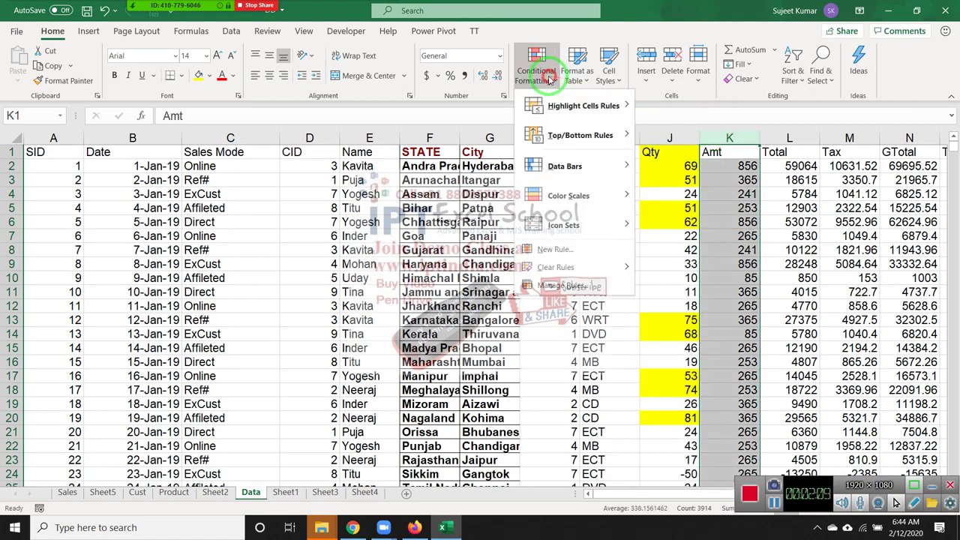
{"action": "left_click", "coordinate": [547, 249]}
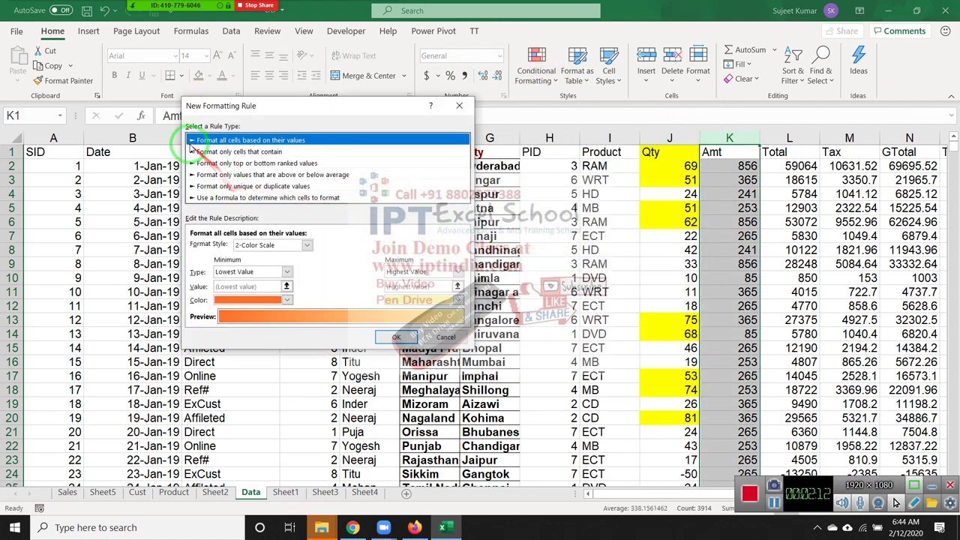
{"action": "left_click", "coordinate": [218, 151]}
{"action": "left_click", "coordinate": [272, 248]}
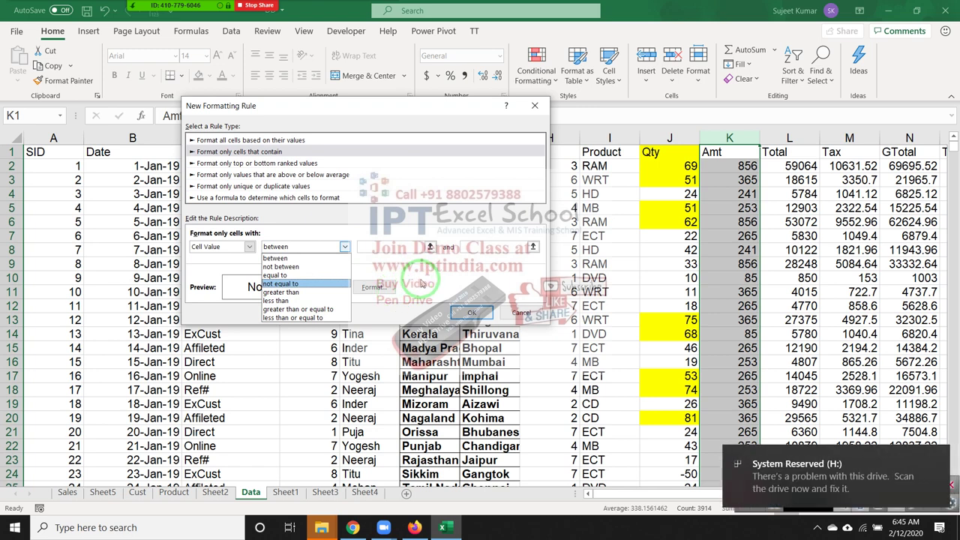
{"action": "left_click", "coordinate": [842, 484]}
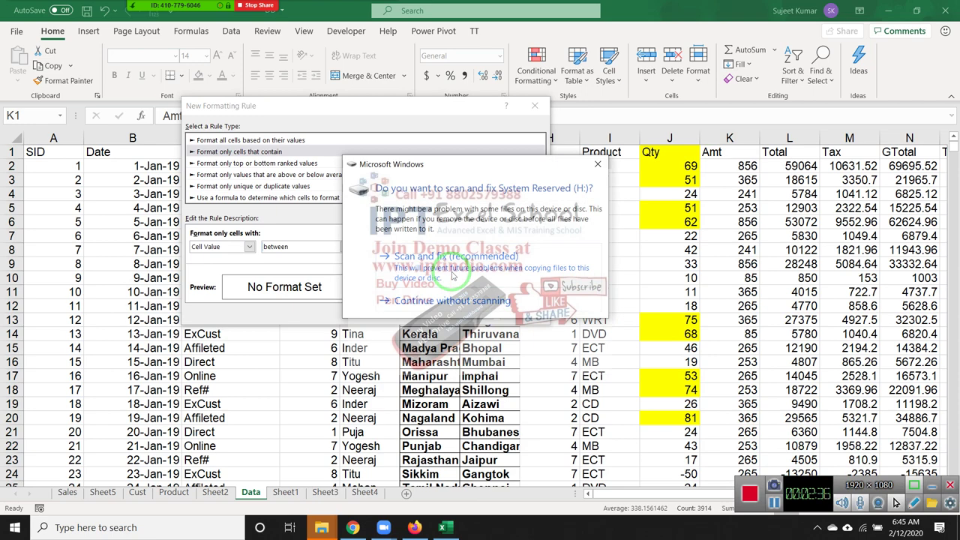
- Skip the drive scan, view the empty System Reserved (H:) drive, then minimize everything to the desktop
{"action": "left_click", "coordinate": [452, 301]}
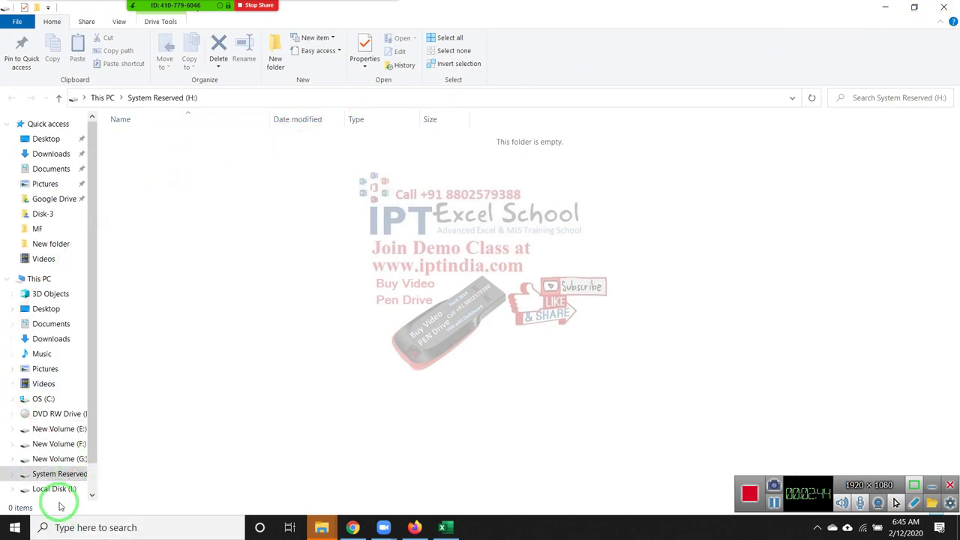
{"action": "scroll", "coordinate": [75, 460], "scroll_direction": "down", "scroll_amount": 1}
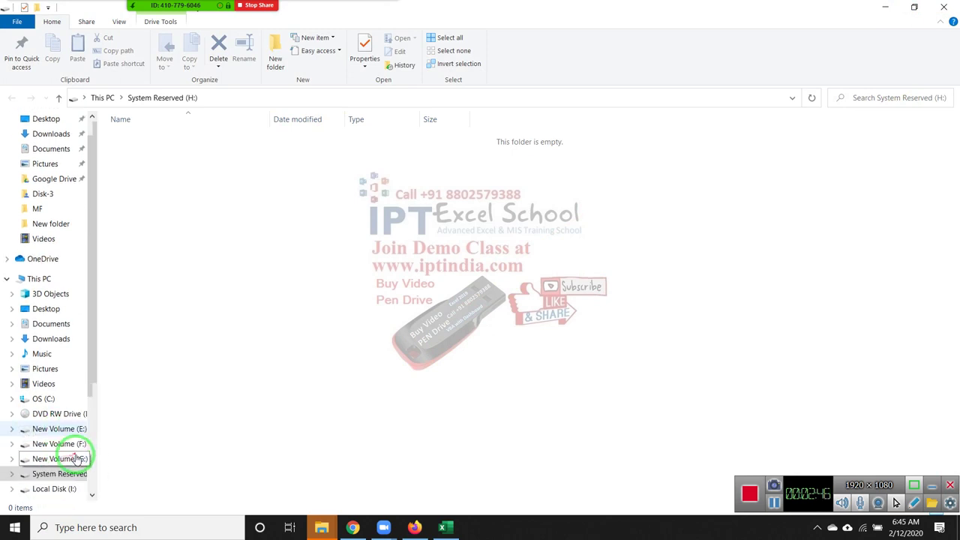
{"action": "scroll", "coordinate": [76, 460], "scroll_direction": "down", "scroll_amount": 1}
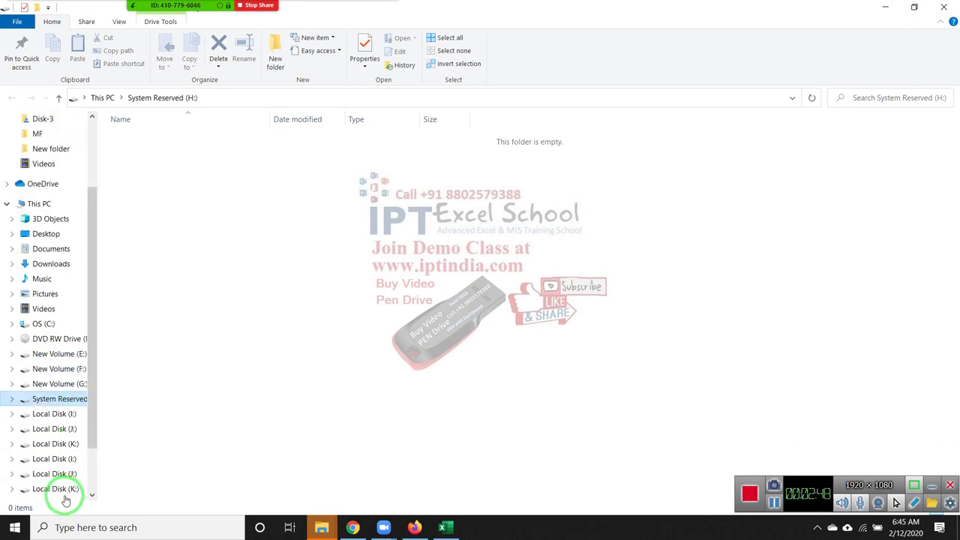
{"action": "left_click", "coordinate": [65, 497]}
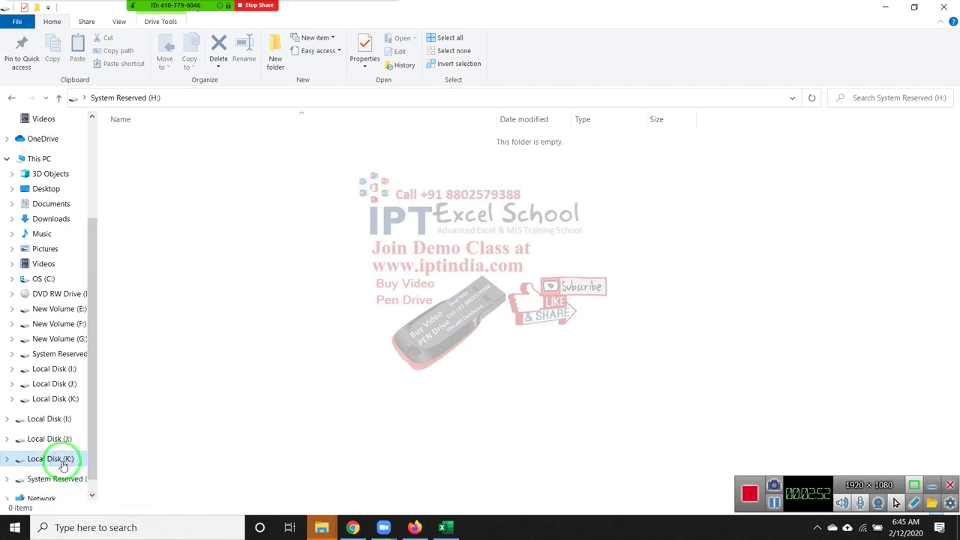
{"action": "left_click_drag", "start_coordinate": [63, 461], "coordinate": [332, 525]}
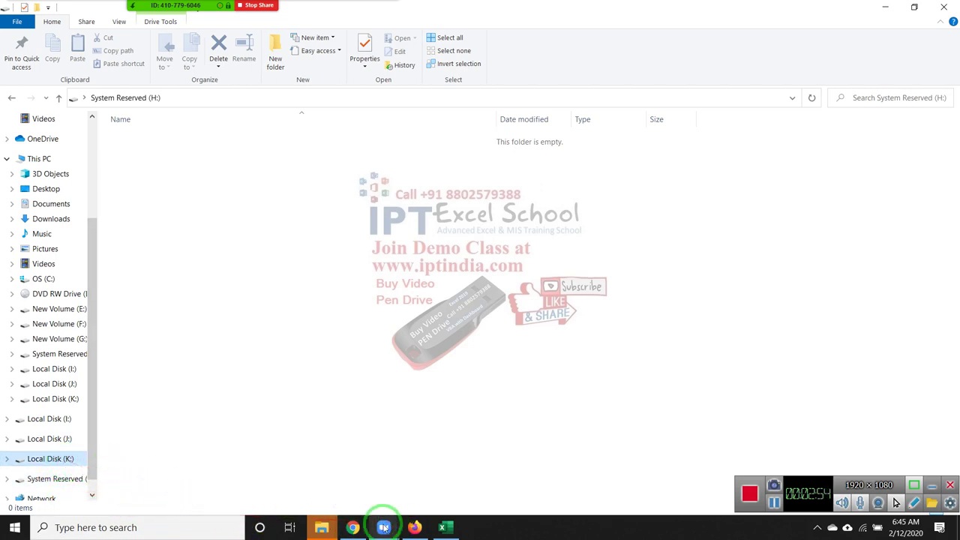
{"action": "left_click", "coordinate": [412, 527]}
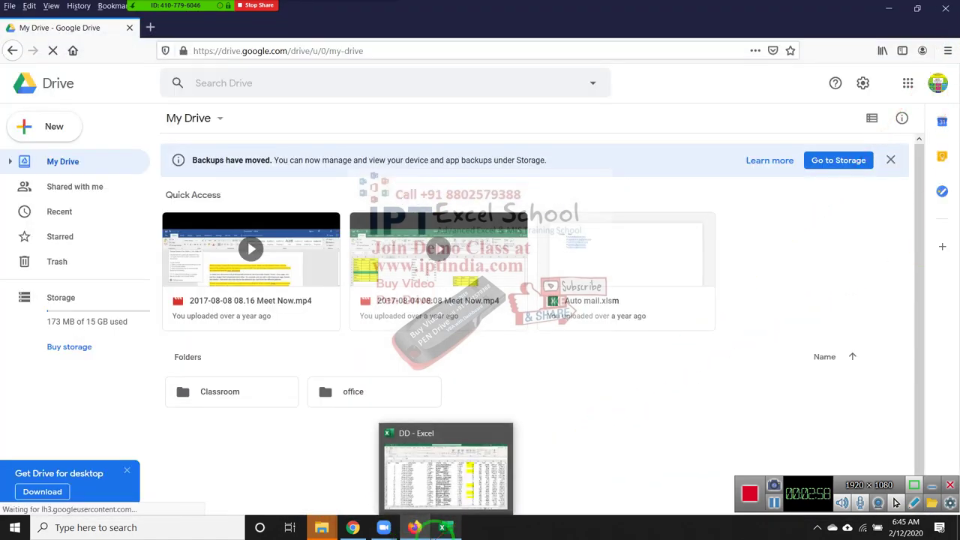
{"action": "left_click", "coordinate": [443, 527]}
{"action": "left_click", "coordinate": [444, 529]}
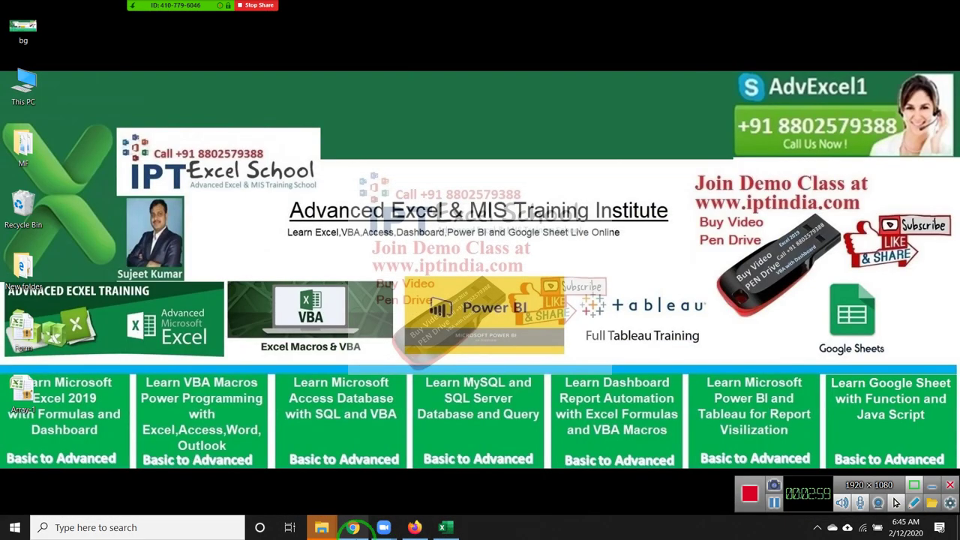
- Restore Excel and cancel the unfinished Amt formatting rule
{"action": "left_click", "coordinate": [451, 529]}
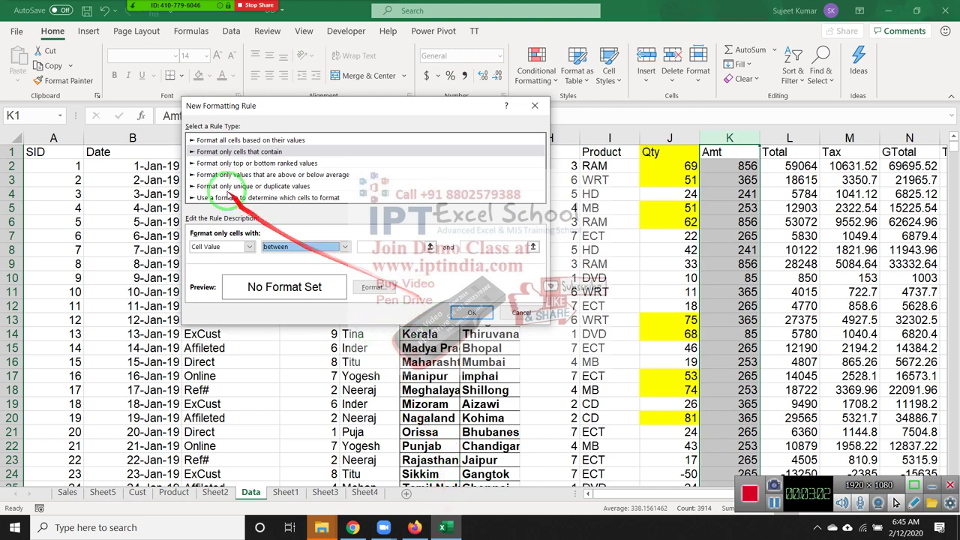
{"action": "left_click", "coordinate": [218, 247]}
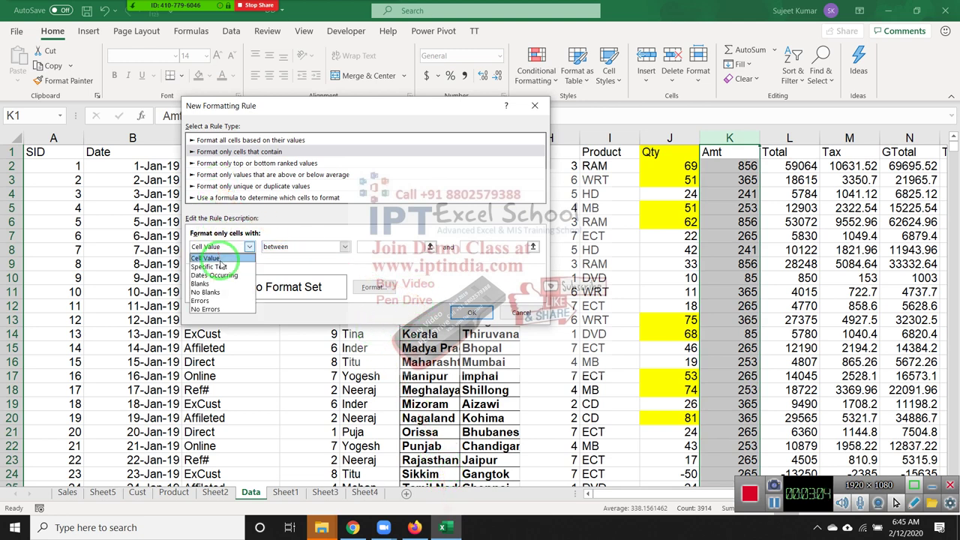
{"action": "left_click", "coordinate": [221, 266]}
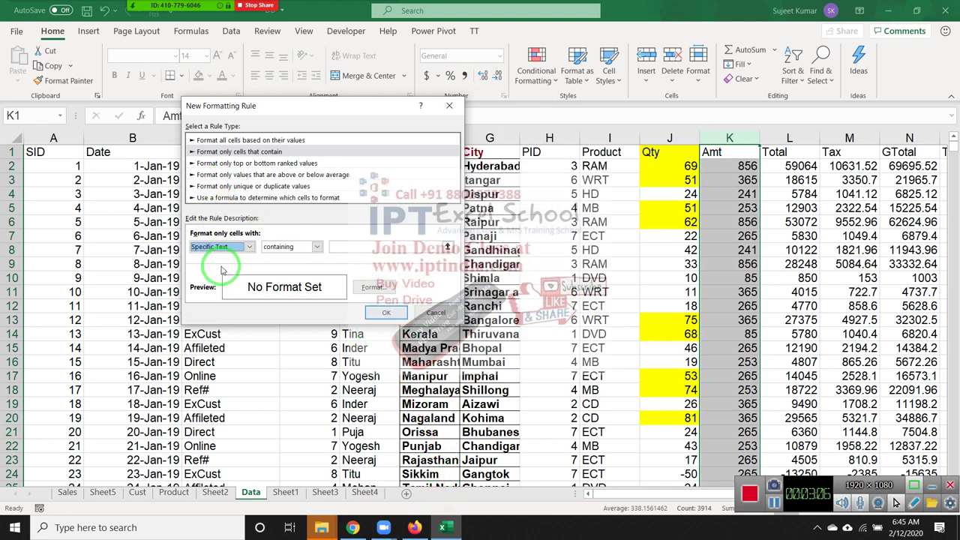
{"action": "key", "text": "Escape"}
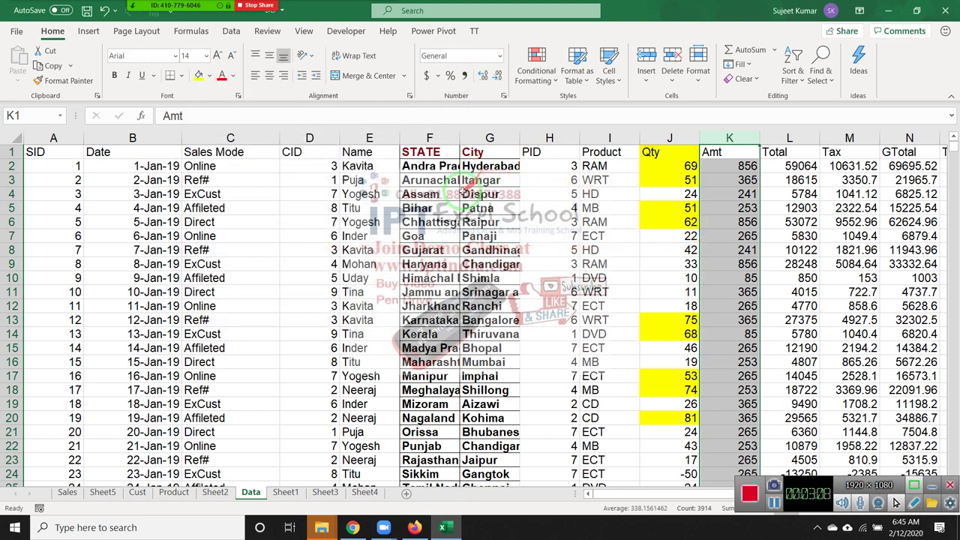
- Change the STATE entries to New Delhi in F6 and Delhi in F15
{"action": "left_click", "coordinate": [435, 221]}
{"action": "type", "text": "New"}
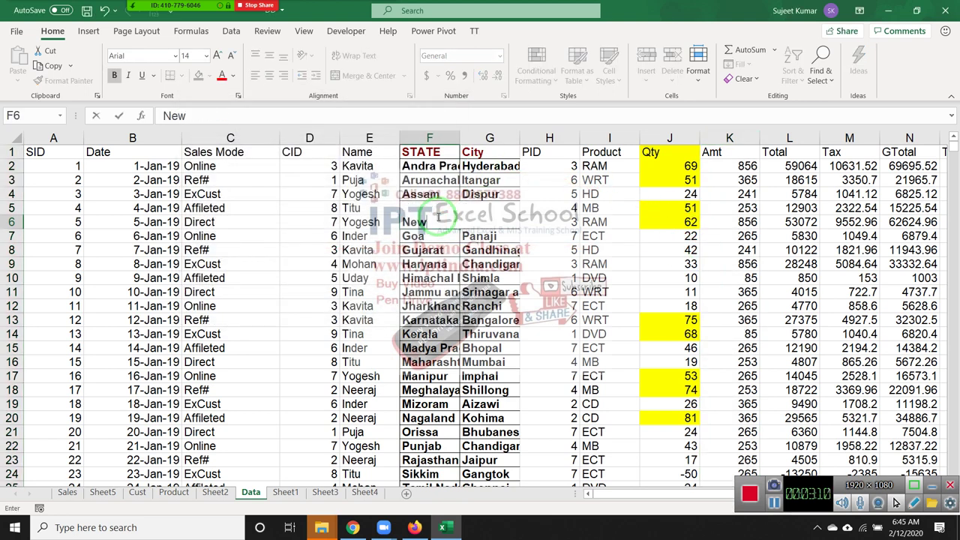
{"action": "key", "text": "Return"}
{"action": "key", "text": "Return"}
{"action": "key", "text": "Return"}
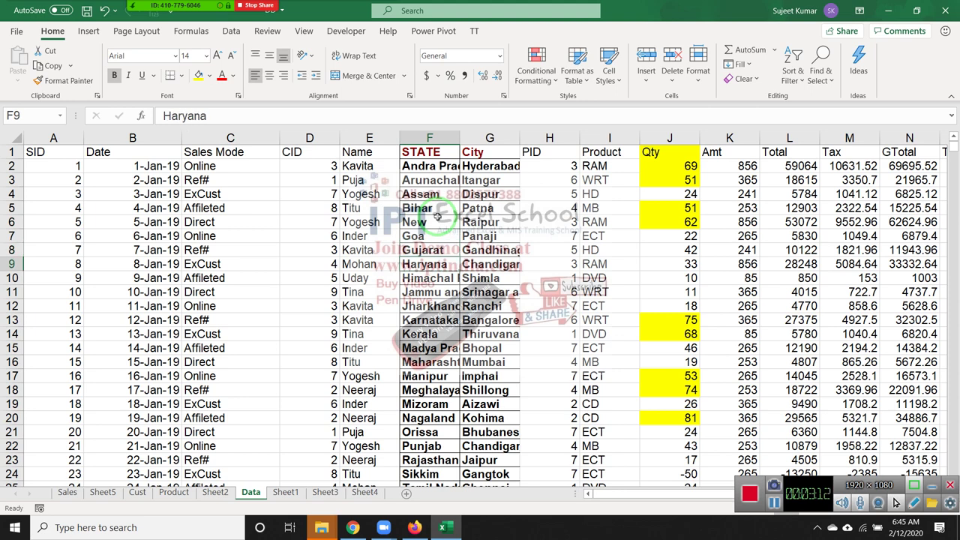
{"action": "key", "text": "Up"}
{"action": "key", "text": "Up"}
{"action": "key", "text": "Up"}
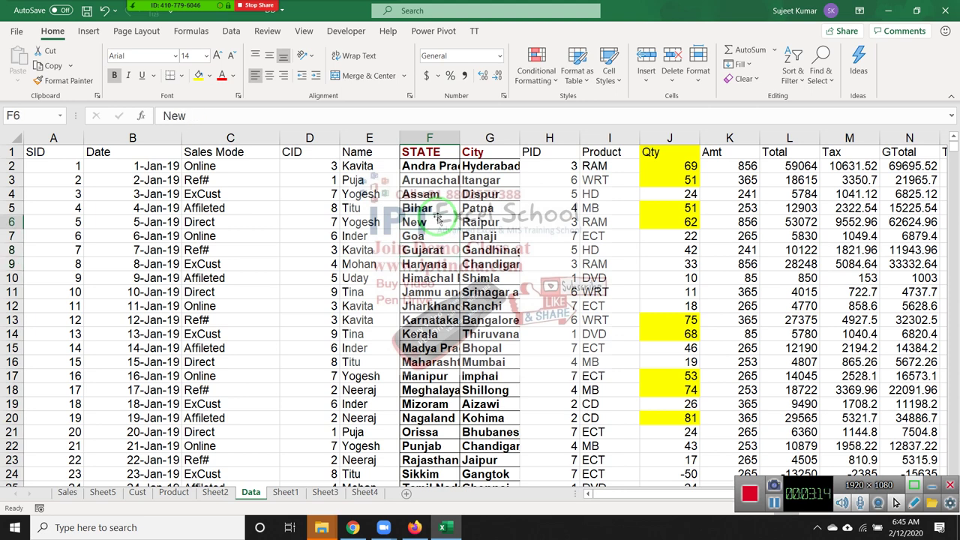
{"action": "type", "text": "Ne"}
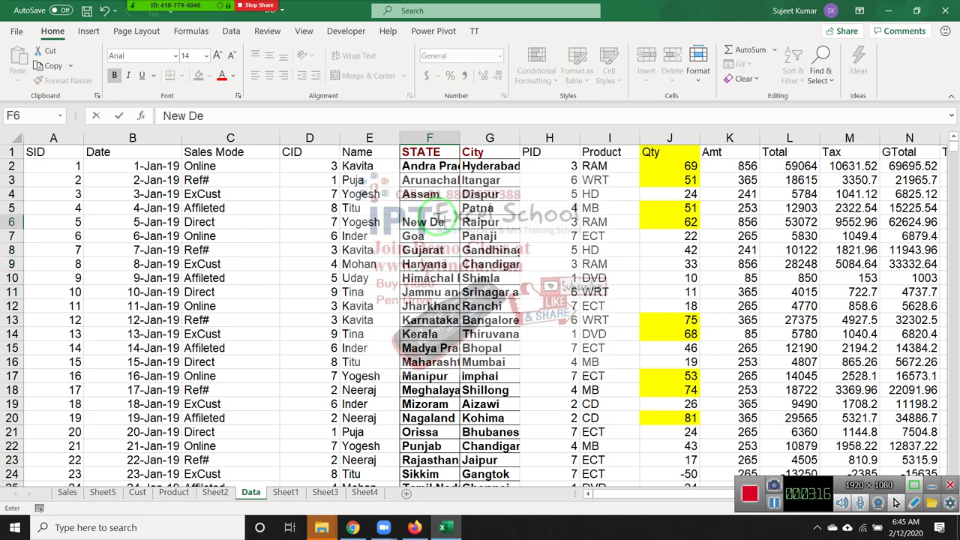
{"action": "key", "text": "Return"}
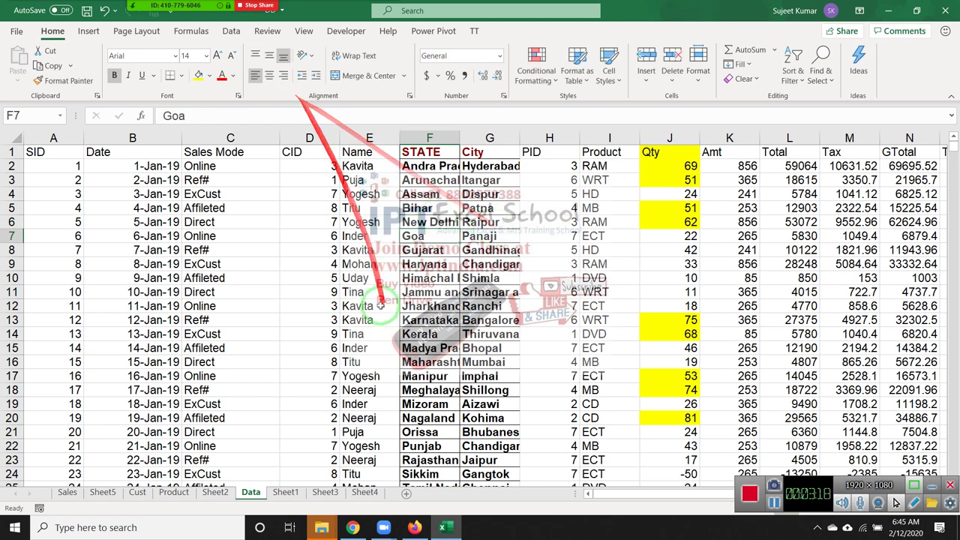
{"action": "left_click", "coordinate": [420, 343]}
{"action": "type", "text": "Delhi"}
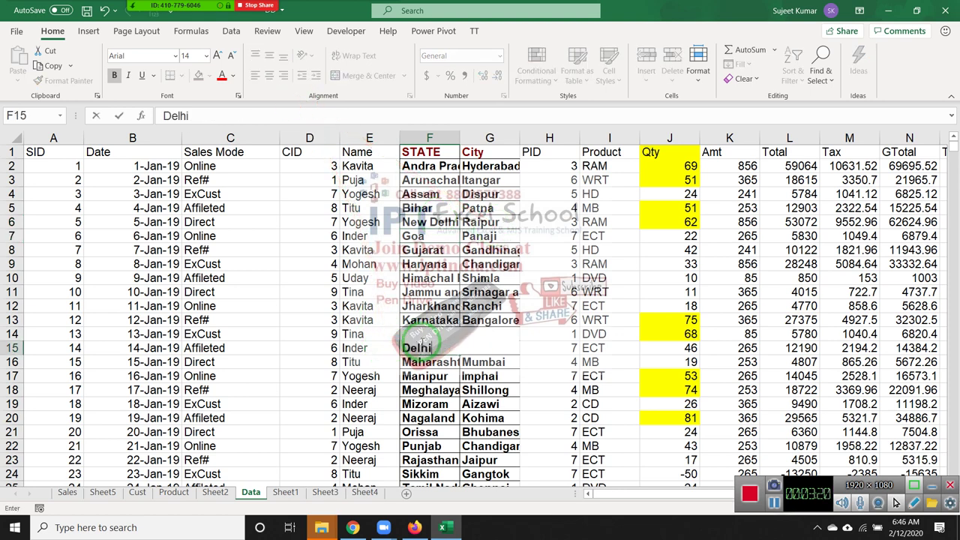
{"action": "key", "text": "Return"}
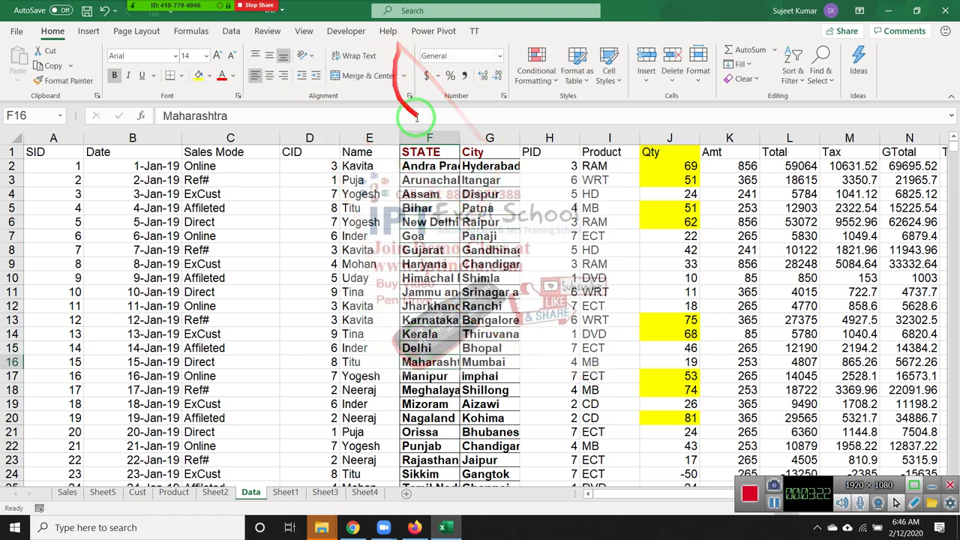
{"action": "left_click", "coordinate": [430, 136]}
- Try a Text That Contains highlight with 'delhi' on the STATE column, then cancel it
{"action": "left_click", "coordinate": [535, 66]}
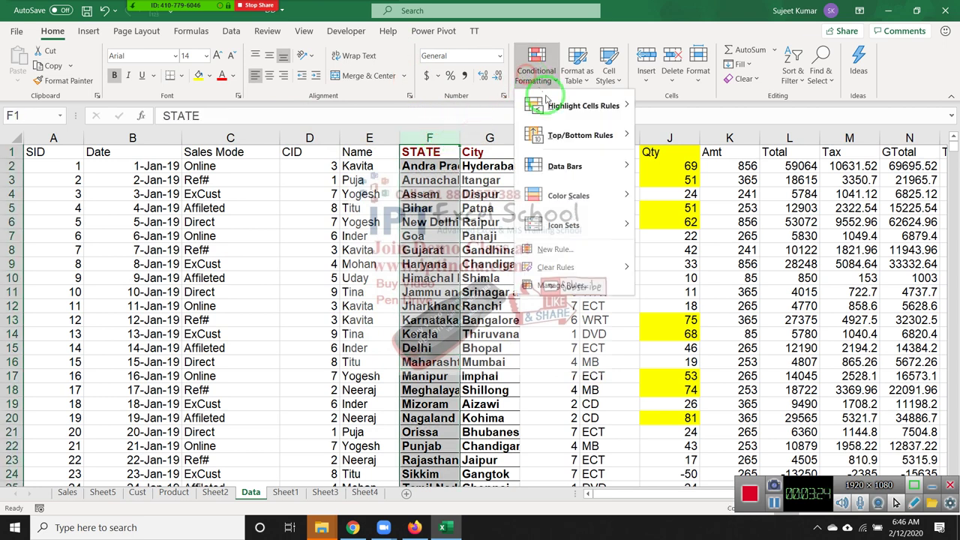
{"action": "mouse_move", "coordinate": [561, 110]}
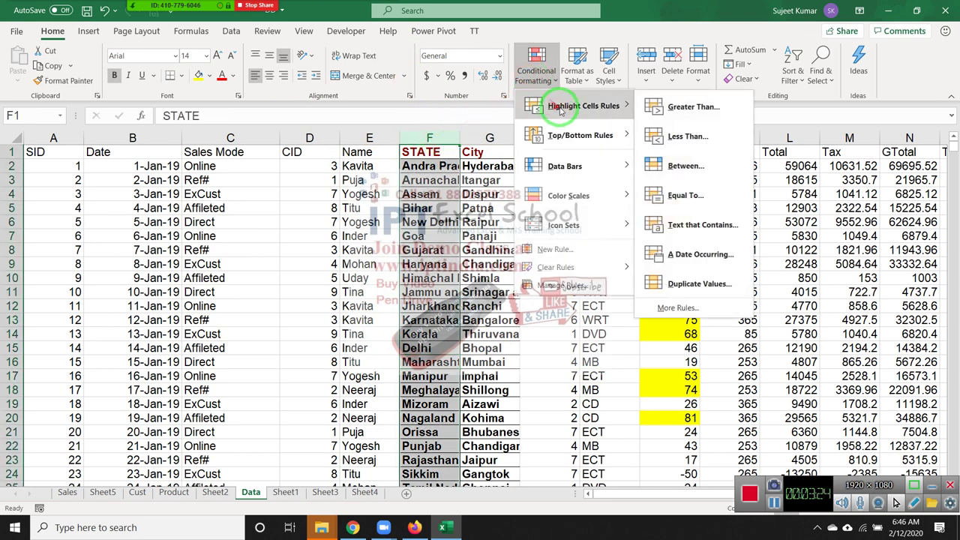
{"action": "left_click", "coordinate": [701, 235]}
{"action": "left_click_drag", "start_coordinate": [304, 188], "coordinate": [579, 191]}
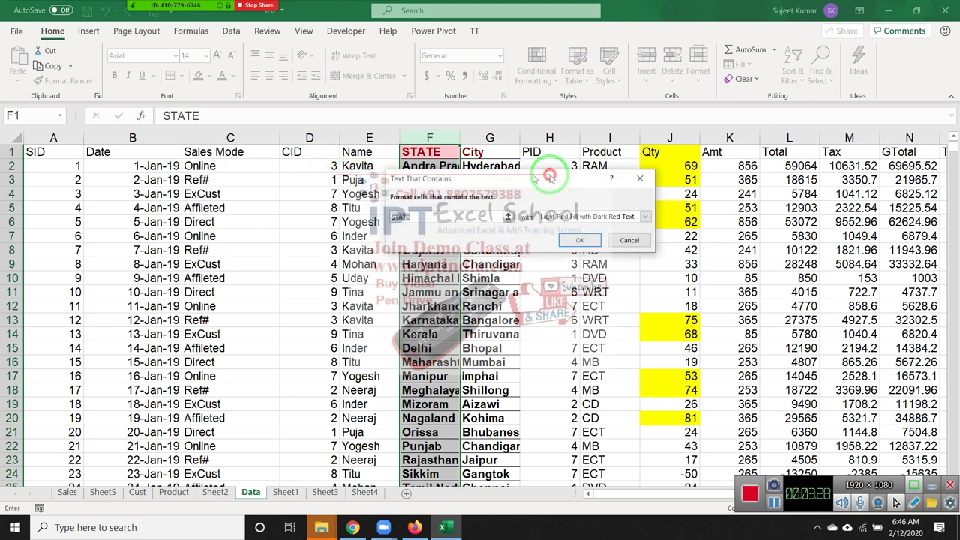
{"action": "type", "text": "delhi"}
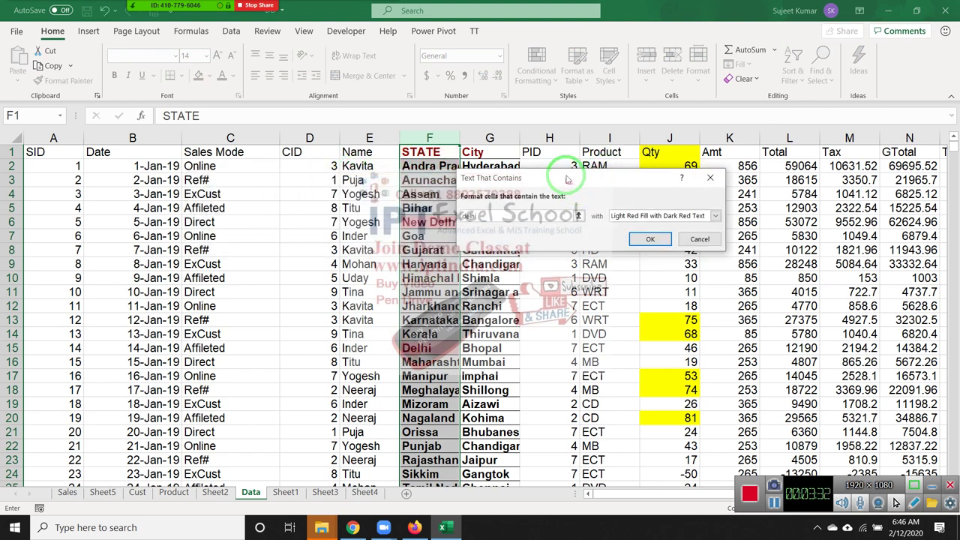
{"action": "key", "text": "Escape"}
- Set up a new Specific Text rule matching STATE text beginning with G
{"action": "left_click", "coordinate": [539, 66]}
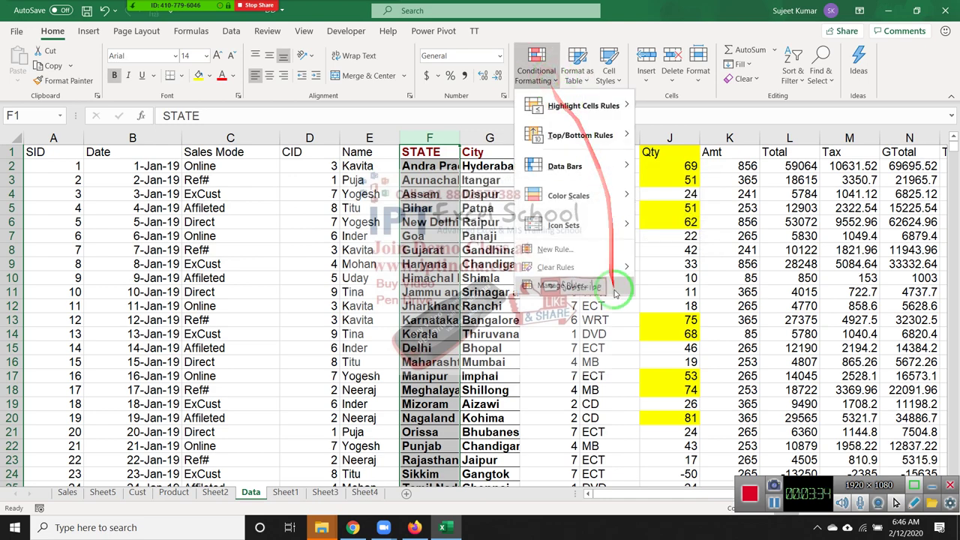
{"action": "left_click", "coordinate": [589, 250]}
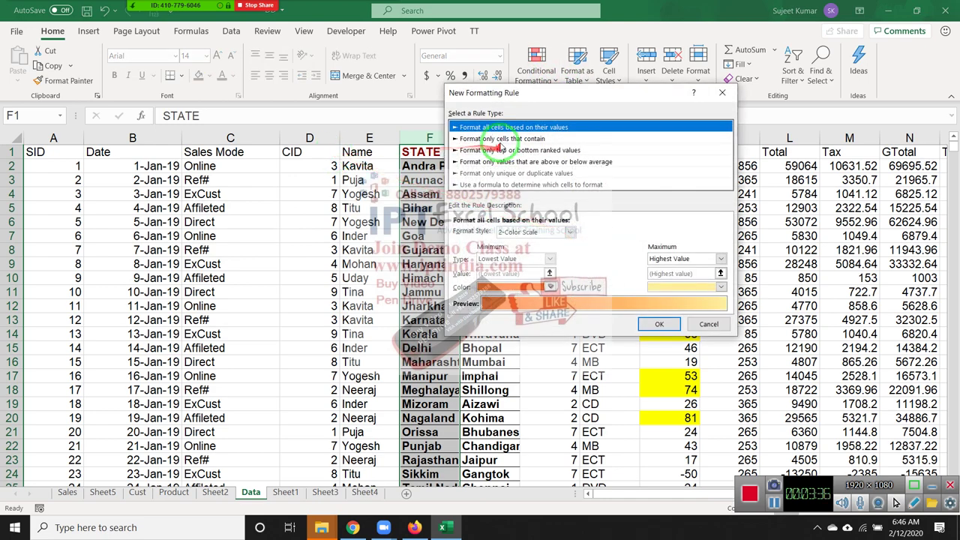
{"action": "left_click", "coordinate": [501, 140]}
{"action": "left_click", "coordinate": [484, 233]}
{"action": "left_click", "coordinate": [480, 251]}
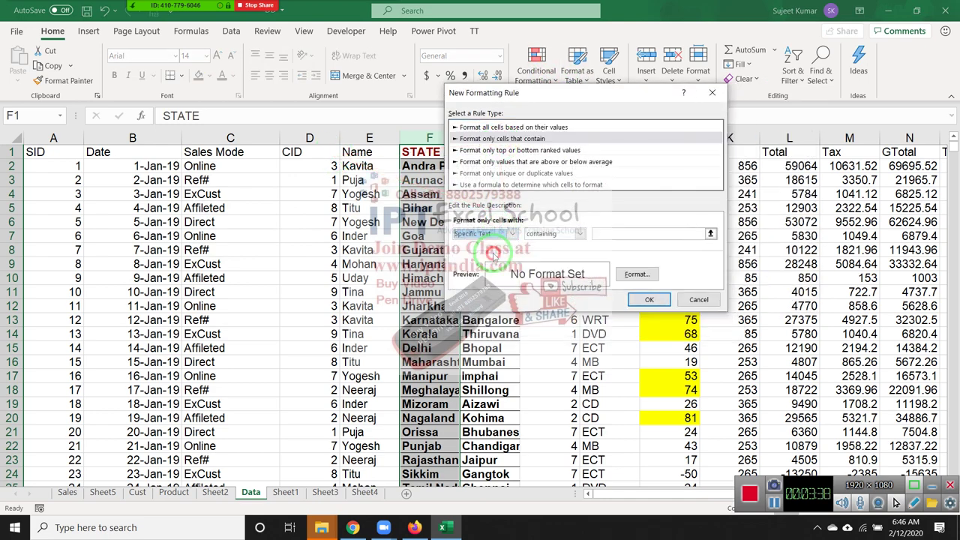
{"action": "left_click_drag", "start_coordinate": [613, 96], "coordinate": [675, 67]}
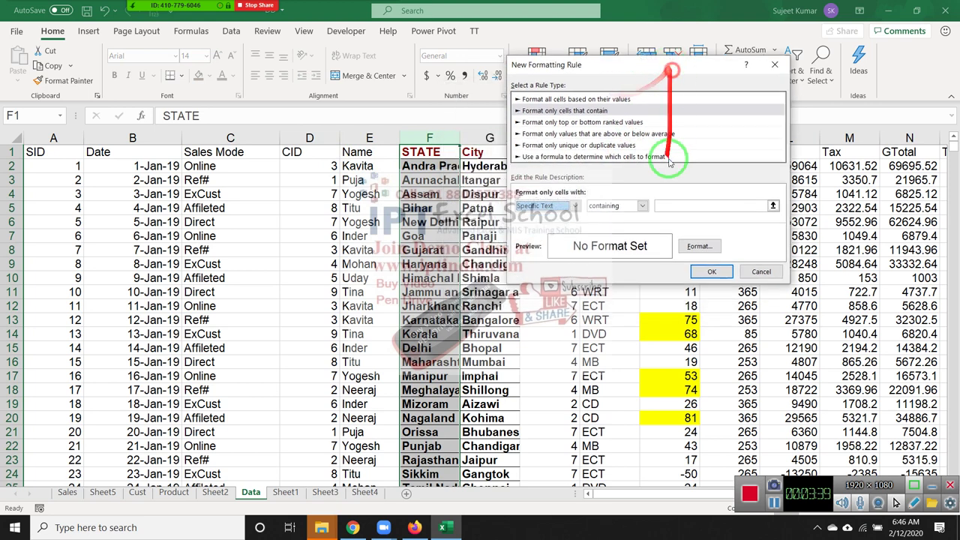
{"action": "left_click", "coordinate": [620, 207]}
{"action": "left_click", "coordinate": [618, 228]}
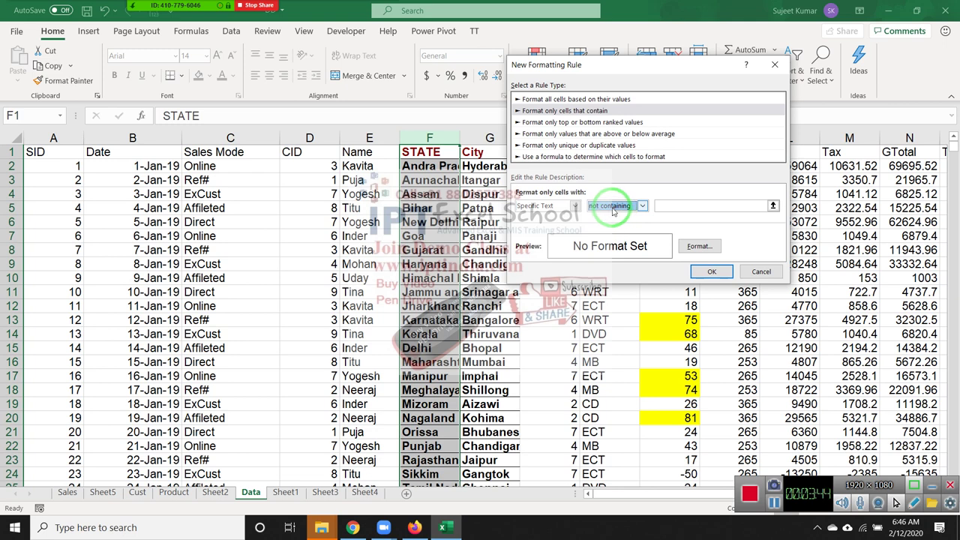
{"action": "left_click", "coordinate": [613, 207]}
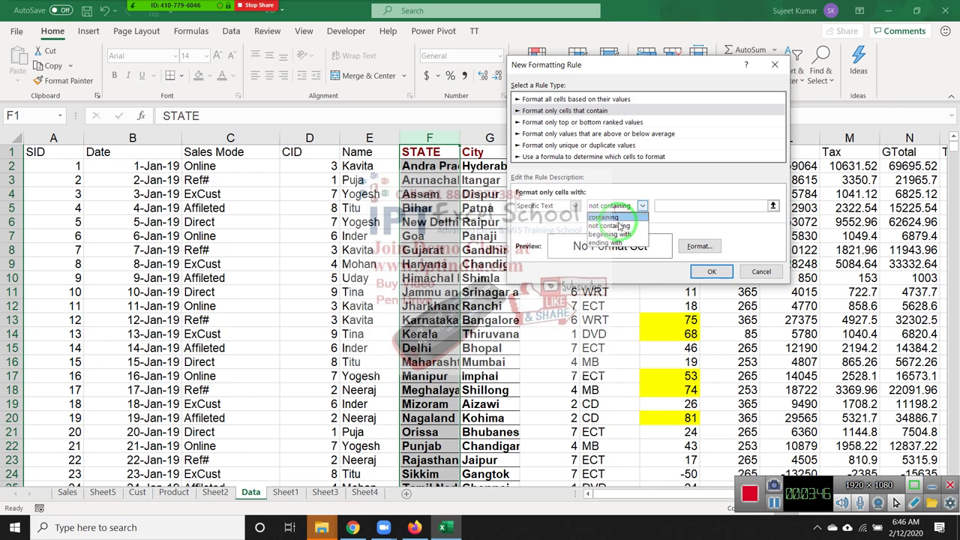
{"action": "left_click", "coordinate": [626, 235]}
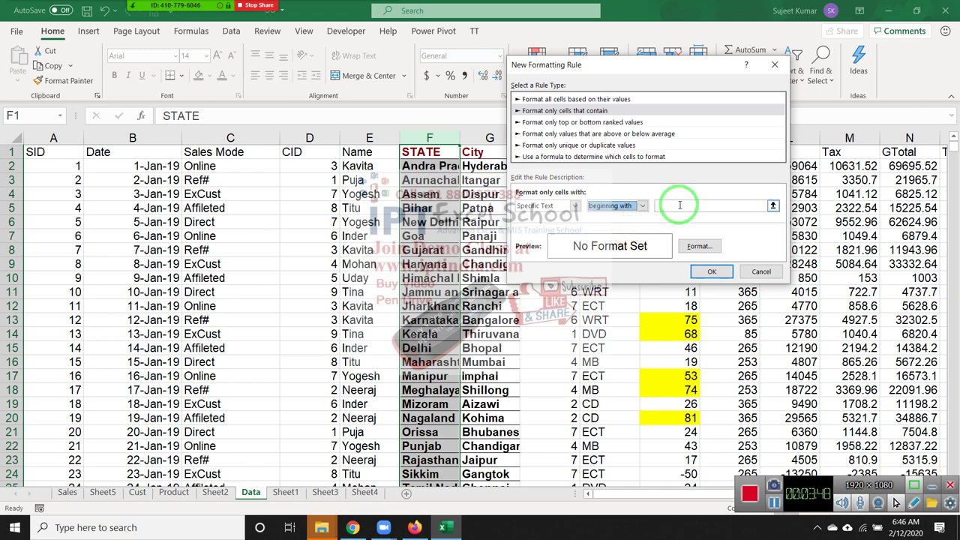
{"action": "left_click", "coordinate": [680, 204]}
{"action": "type", "text": "G"}
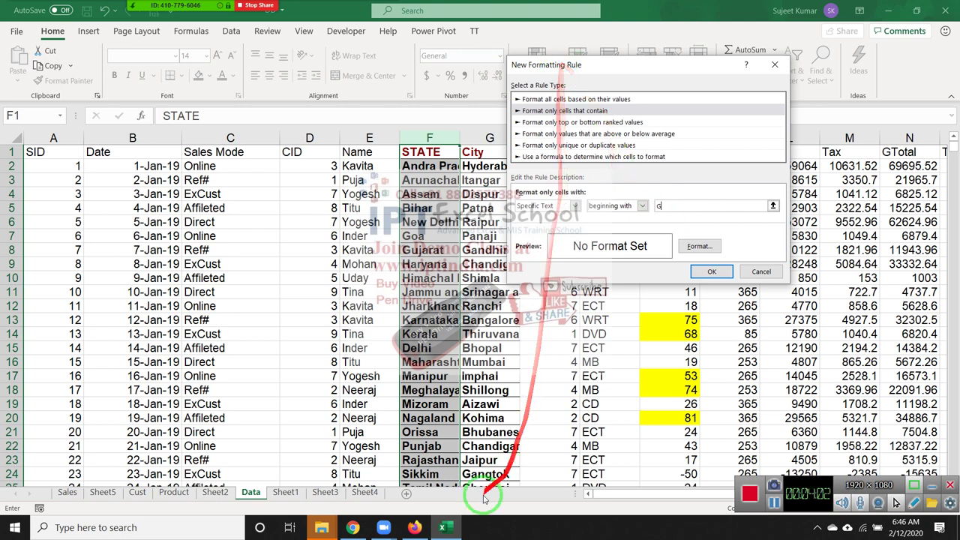
- Briefly bring up the meeting recording folder window and close it
{"action": "mouse_move", "coordinate": [333, 531]}
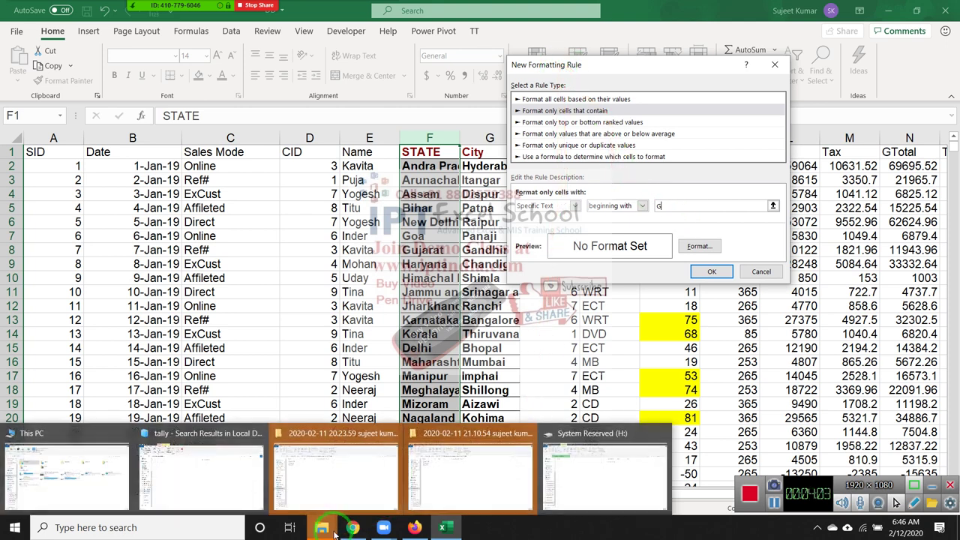
{"action": "left_click", "coordinate": [473, 461]}
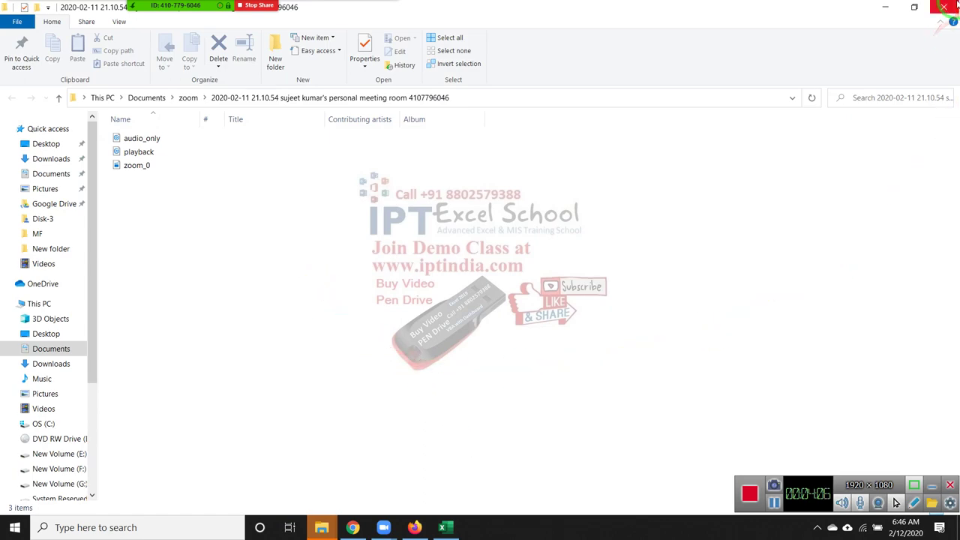
{"action": "left_click", "coordinate": [943, 7]}
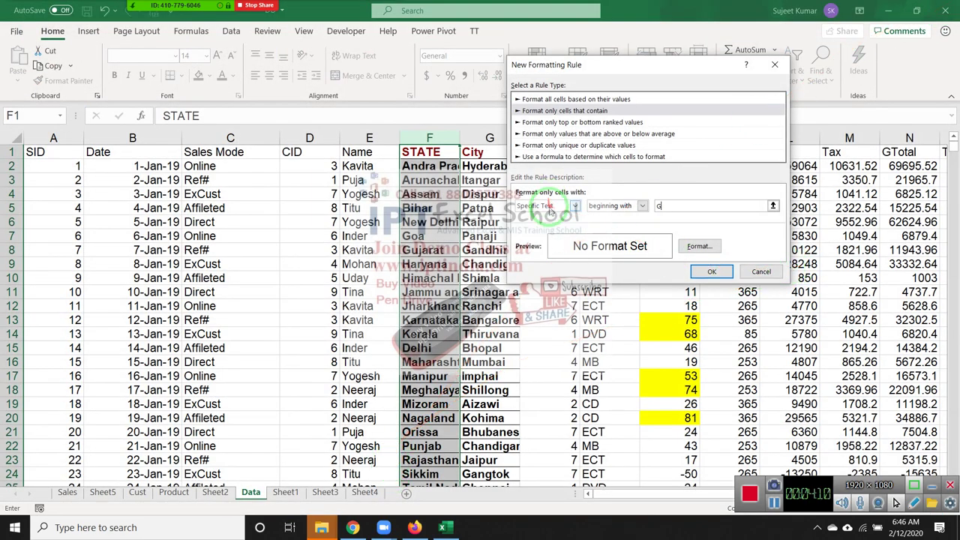
- Switch the rule's condition to Blanks, then cancel the rule and go to Sheet4
{"action": "left_click", "coordinate": [547, 207]}
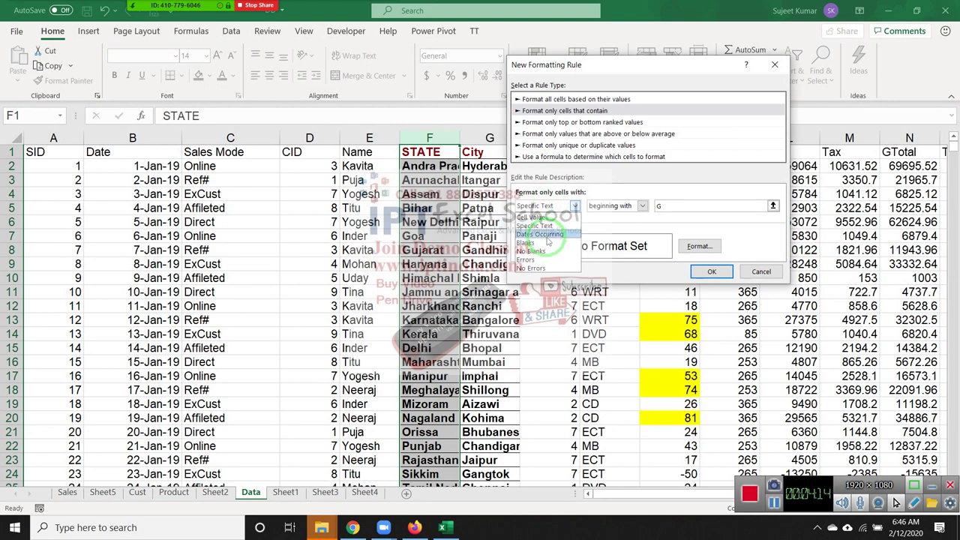
{"action": "left_click", "coordinate": [547, 245]}
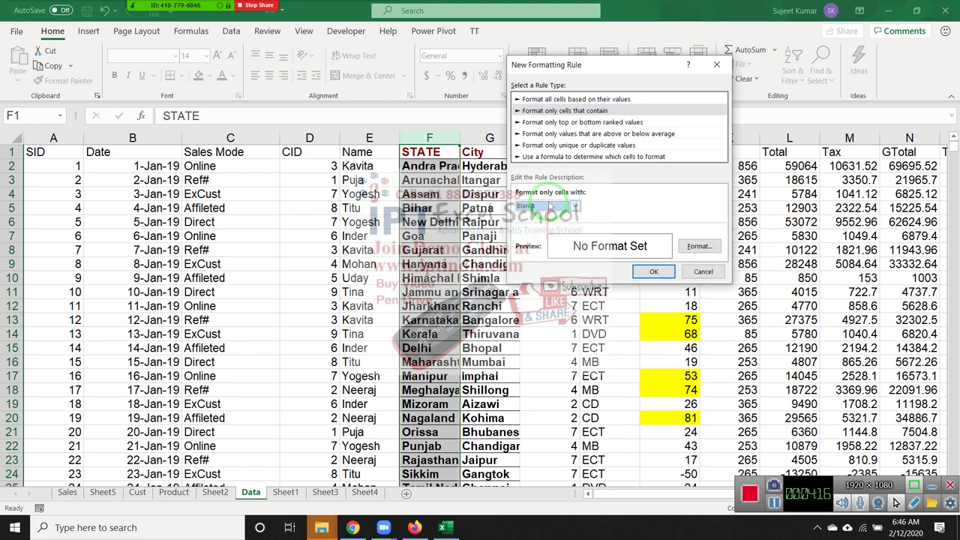
{"action": "left_click", "coordinate": [550, 206]}
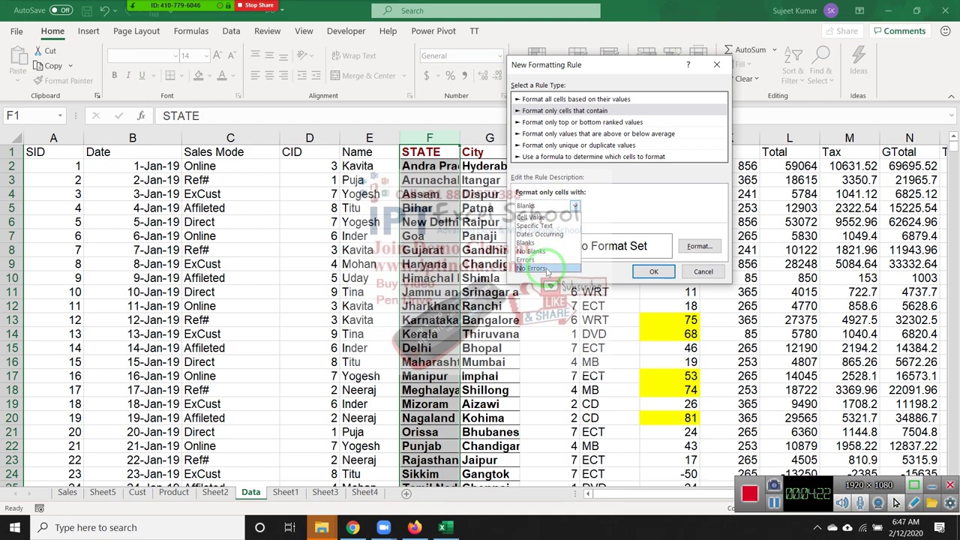
{"action": "left_click", "coordinate": [660, 272]}
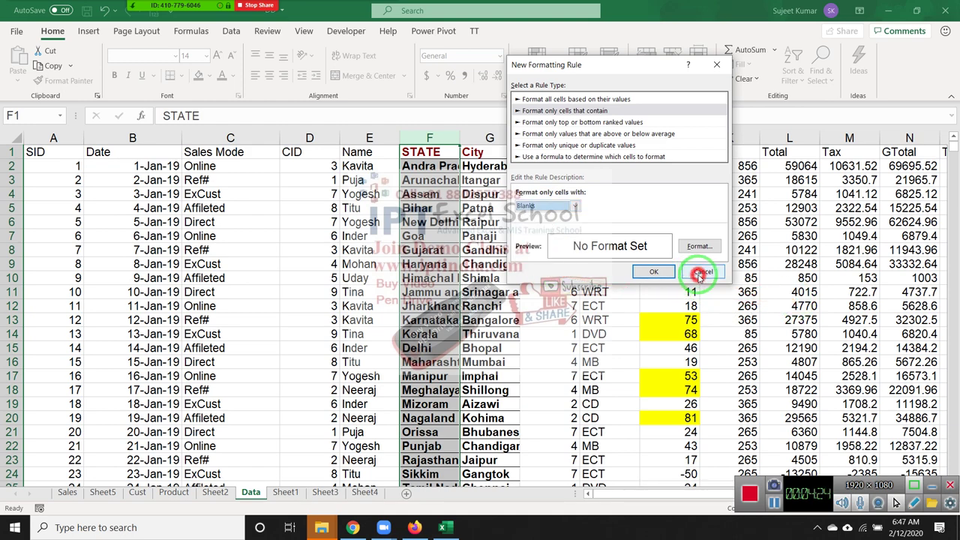
{"action": "left_click", "coordinate": [656, 271]}
{"action": "left_click", "coordinate": [370, 492]}
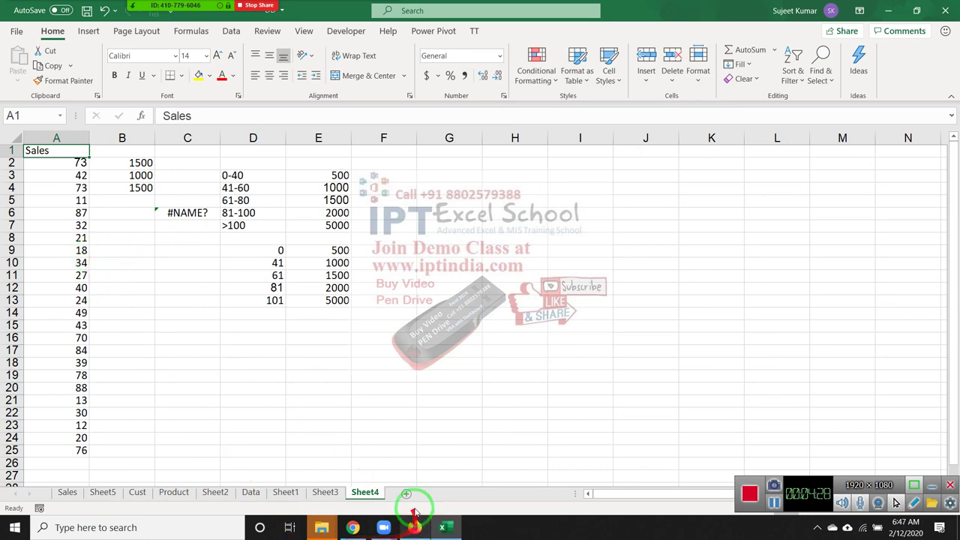
- Add a new sheet and fill A1:J13 with the =NA() formula
{"action": "left_click", "coordinate": [405, 493]}
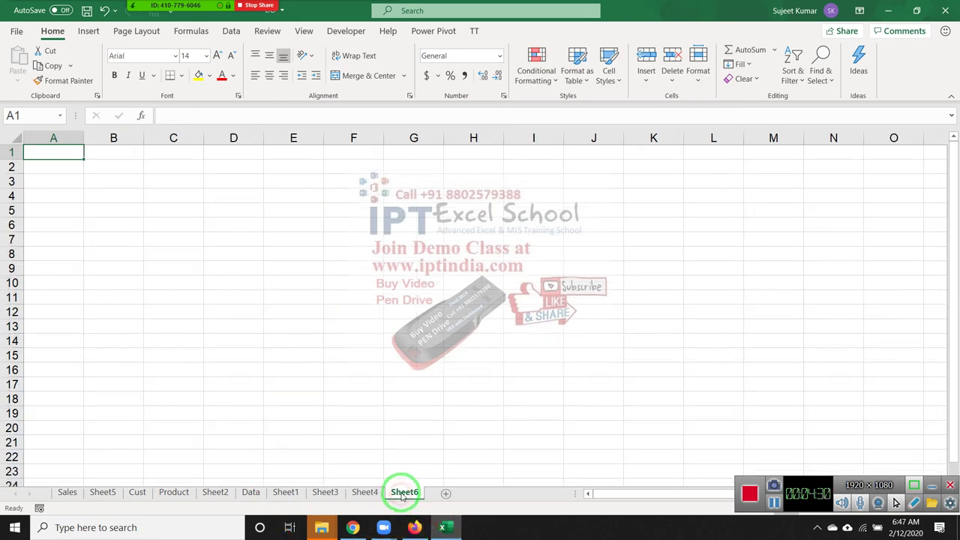
{"action": "type", "text": "=n"}
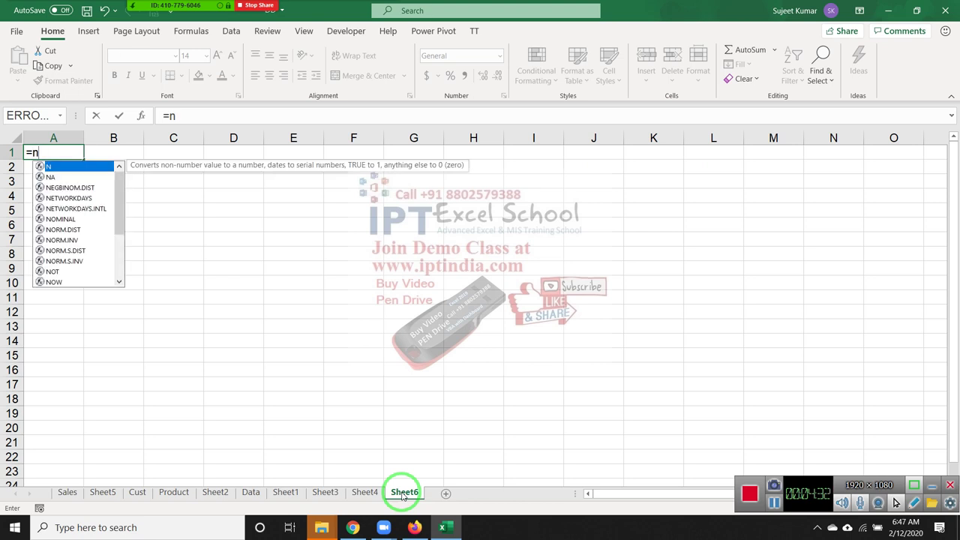
{"action": "type", "text": "a"}
{"action": "key", "text": "Tab"}
{"action": "key", "text": "Return"}
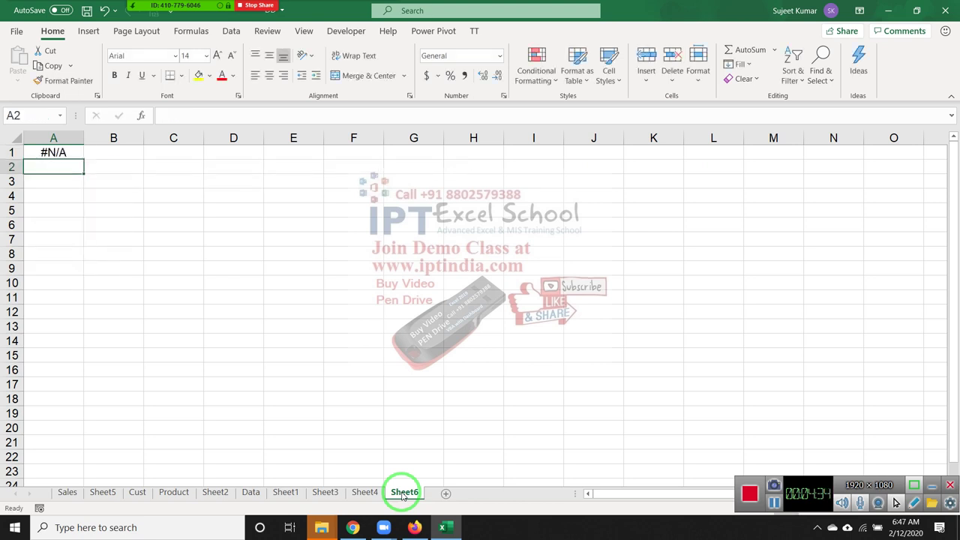
{"action": "key", "text": "Up"}
{"action": "key", "text": "shift+Right"}
{"action": "key", "text": "shift+Right"}
{"action": "key", "text": "shift+Right"}
{"action": "key", "text": "shift+Right"}
{"action": "key", "text": "shift+Down"}
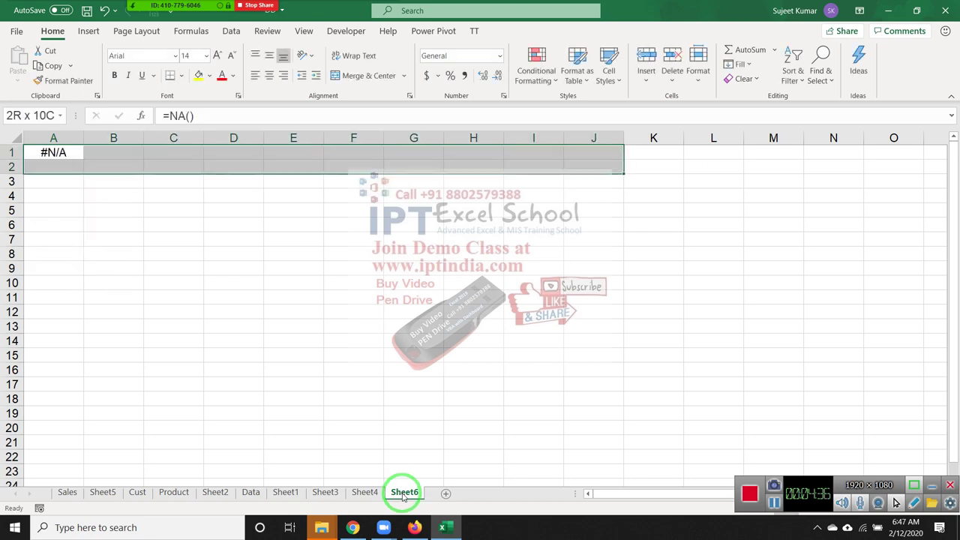
{"action": "key", "text": "shift+Down"}
{"action": "key", "text": "shift+Down"}
{"action": "key", "text": "shift+Down"}
{"action": "key", "text": "shift+Down"}
{"action": "key", "text": "shift+Down"}
{"action": "key", "text": "shift+Down"}
{"action": "key", "text": "shift+Down"}
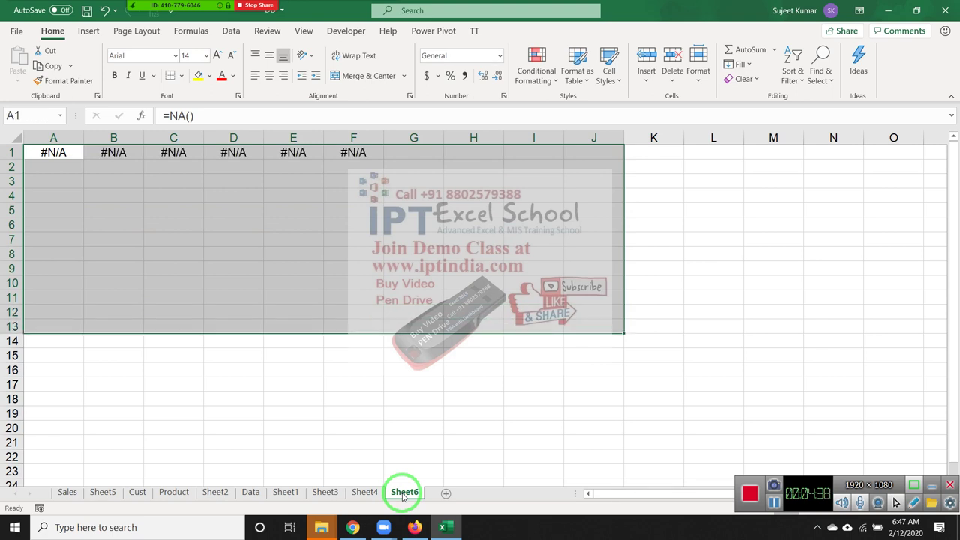
{"action": "key", "text": "ctrl+Return"}
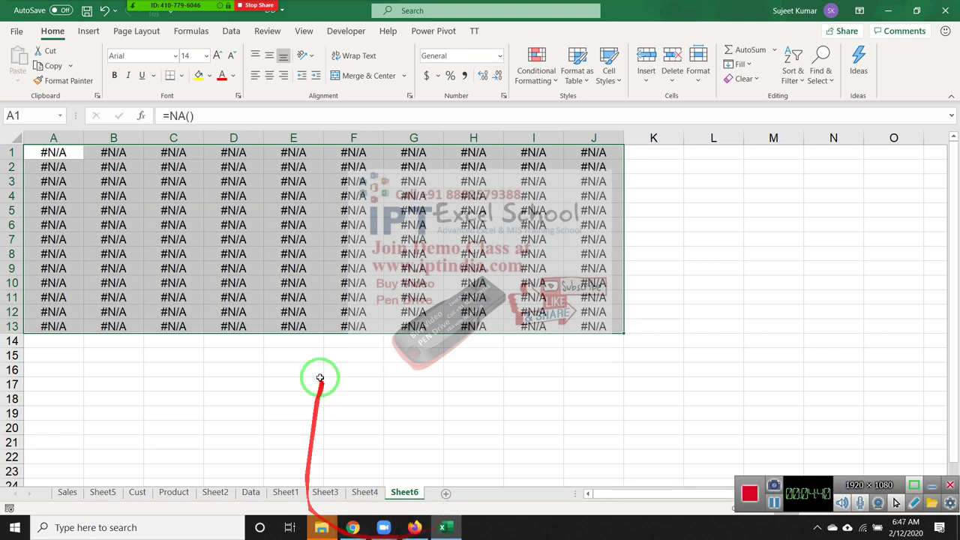
- Enter 602, 8521, 965, 452, 985 and 36 into scattered cells of the grid
{"action": "left_click", "coordinate": [406, 268]}
{"action": "type", "text": "602"}
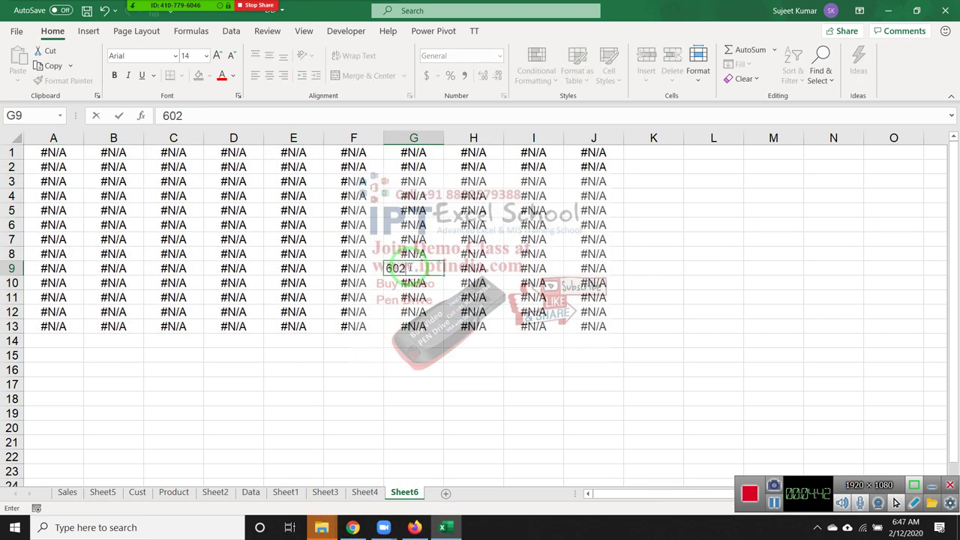
{"action": "left_click", "coordinate": [286, 252]}
{"action": "type", "text": "8521"}
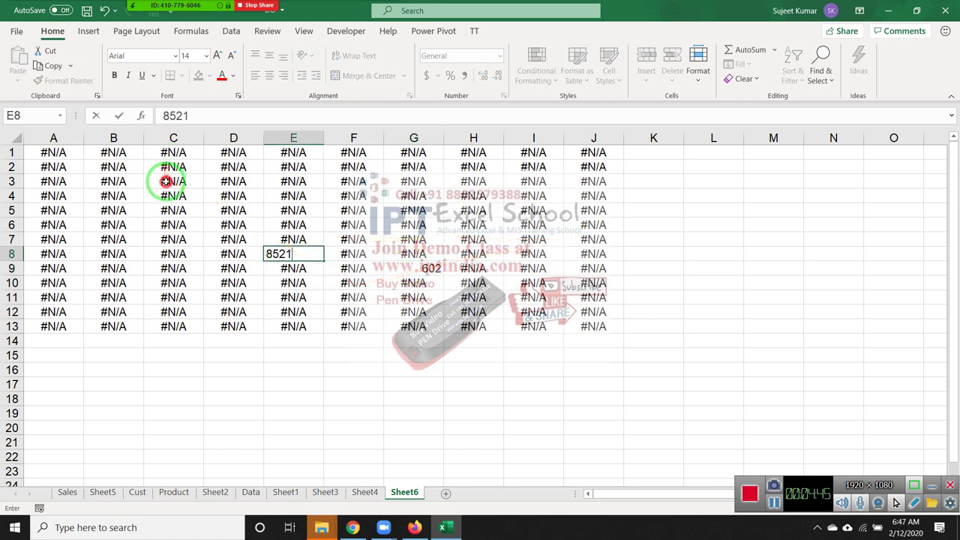
{"action": "left_click", "coordinate": [168, 181]}
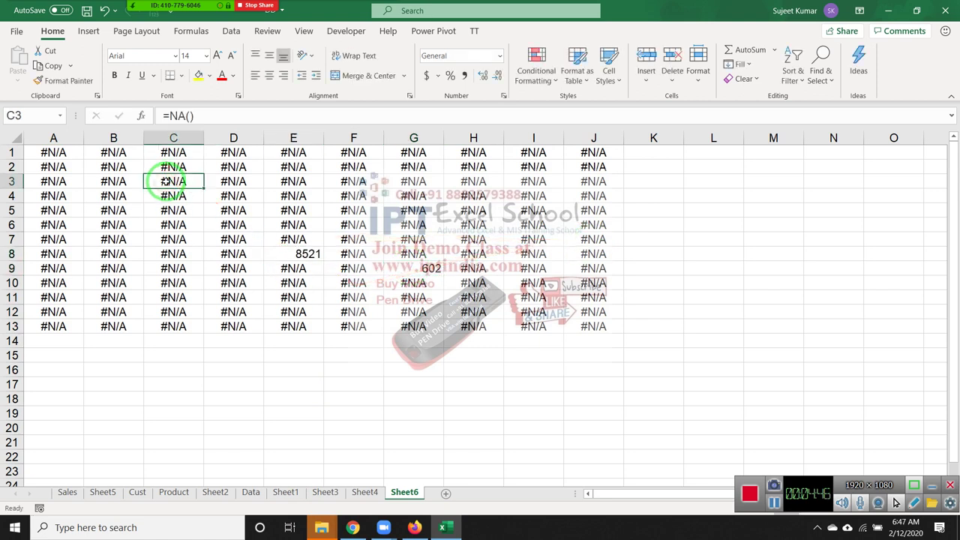
{"action": "type", "text": "965"}
{"action": "left_click", "coordinate": [105, 236]}
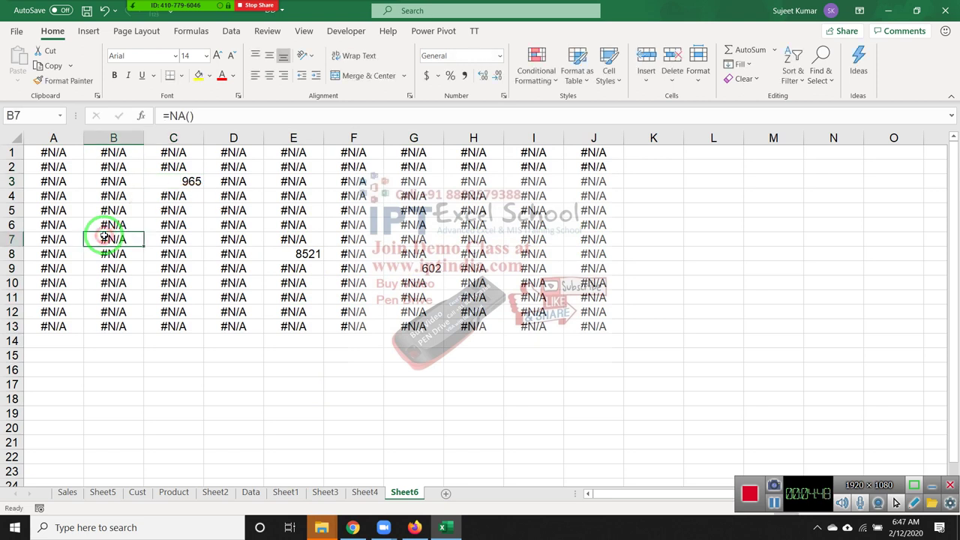
{"action": "type", "text": "452"}
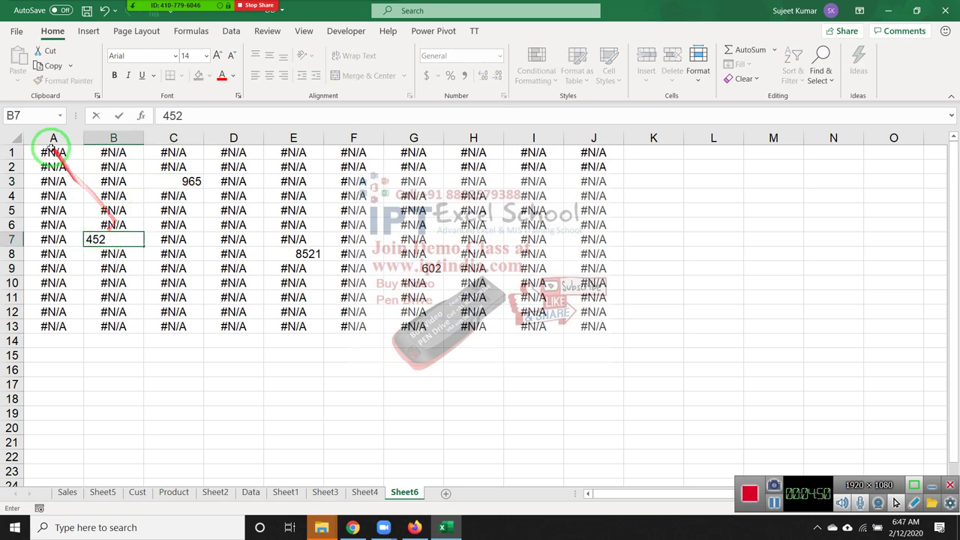
{"action": "left_click", "coordinate": [53, 163]}
{"action": "type", "text": "985"}
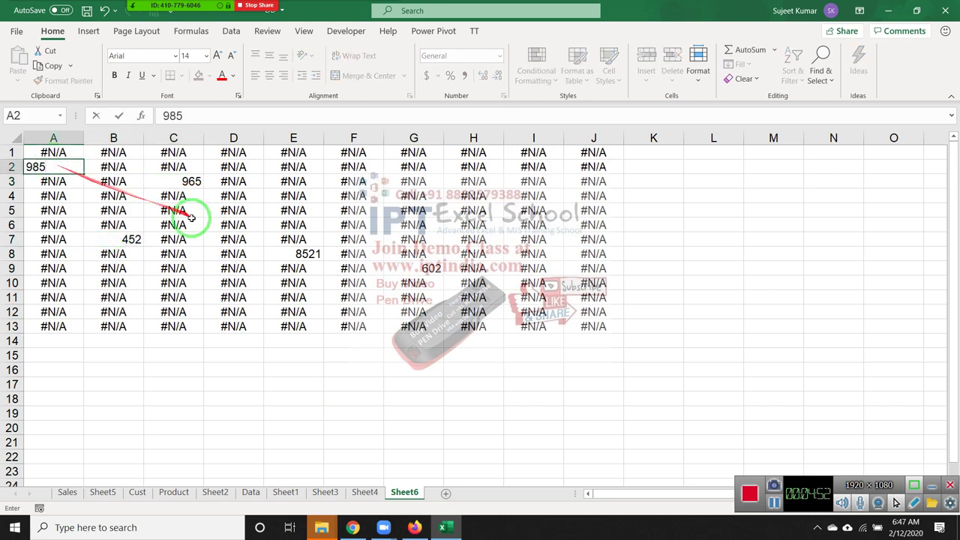
{"action": "left_click", "coordinate": [545, 181]}
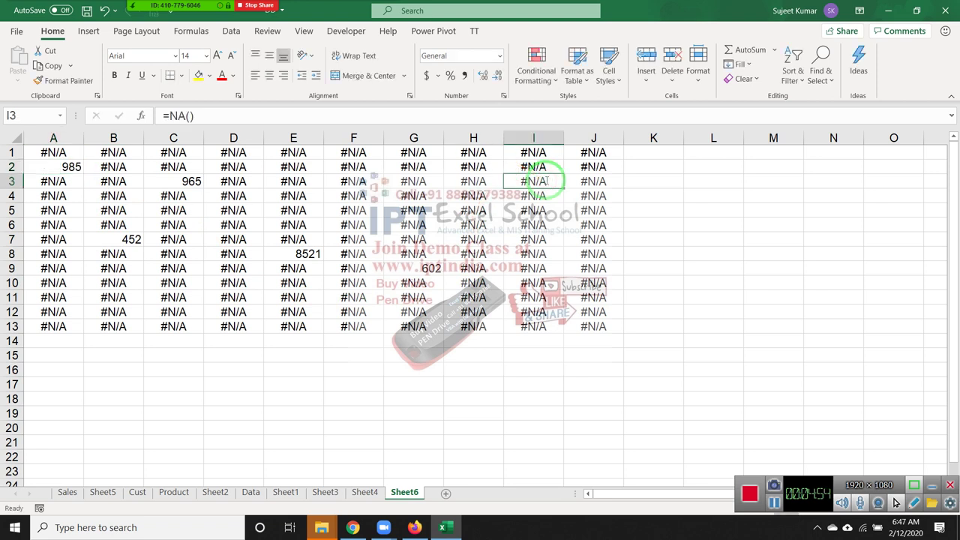
{"action": "type", "text": "36"}
{"action": "left_click", "coordinate": [535, 210]}
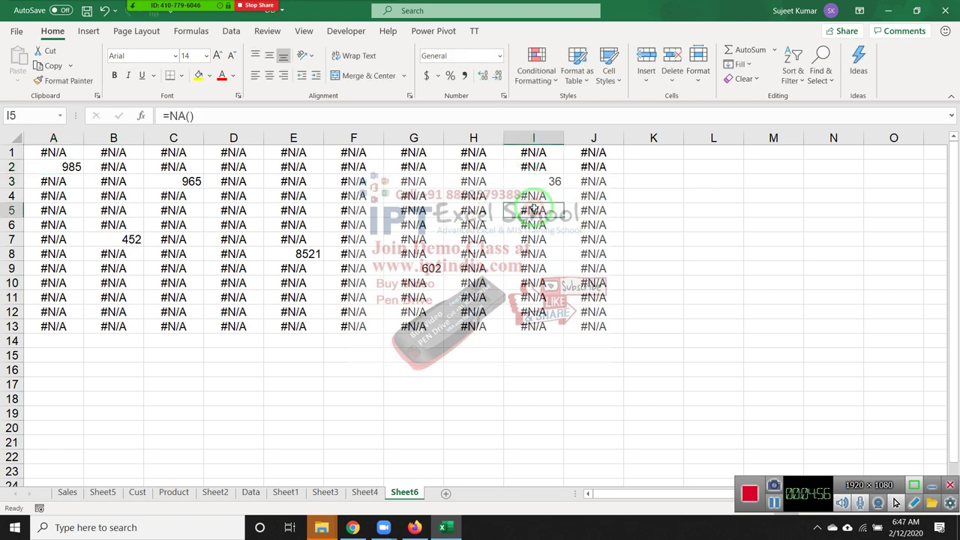
{"action": "mouse_move", "coordinate": [63, 153]}
{"action": "left_mouse_down"}
{"action": "mouse_move", "coordinate": [600, 320]}
{"action": "mouse_move", "coordinate": [596, 330]}
{"action": "left_mouse_up"}
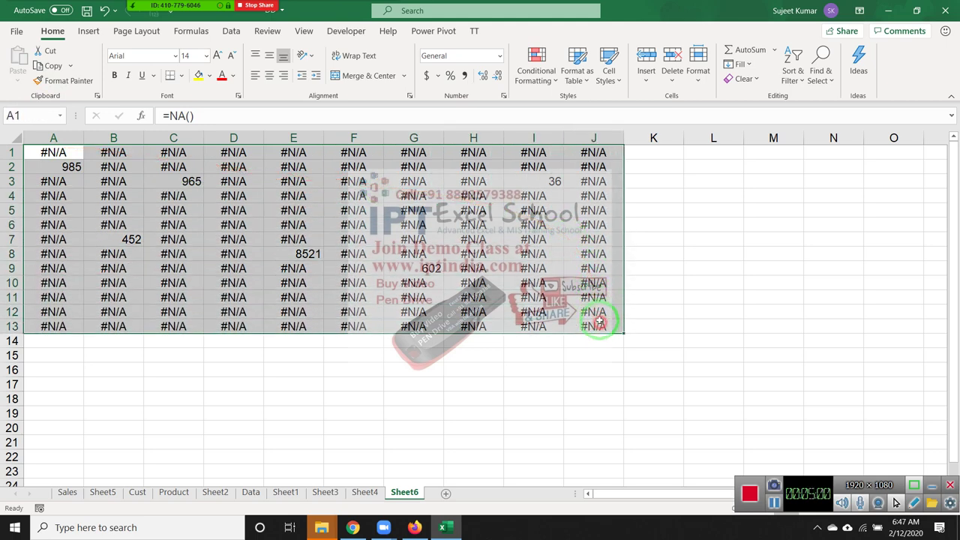
- Start a new rule that formats only cells containing errors
{"action": "left_click", "coordinate": [537, 75]}
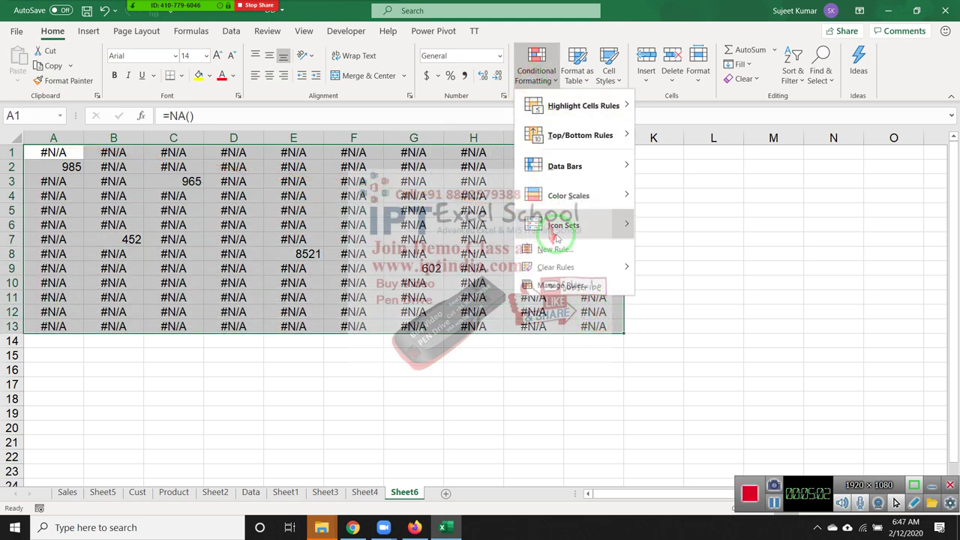
{"action": "left_click", "coordinate": [556, 250]}
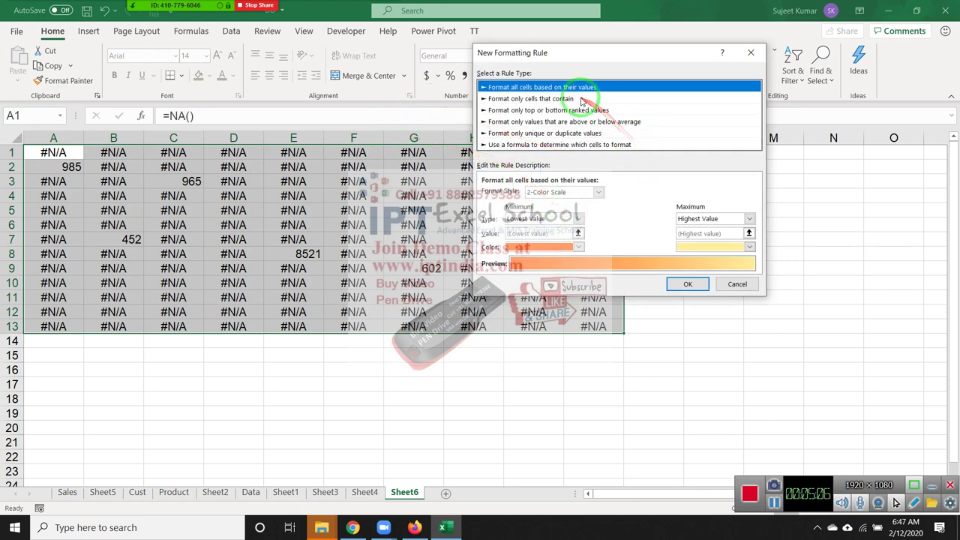
{"action": "left_click", "coordinate": [562, 110]}
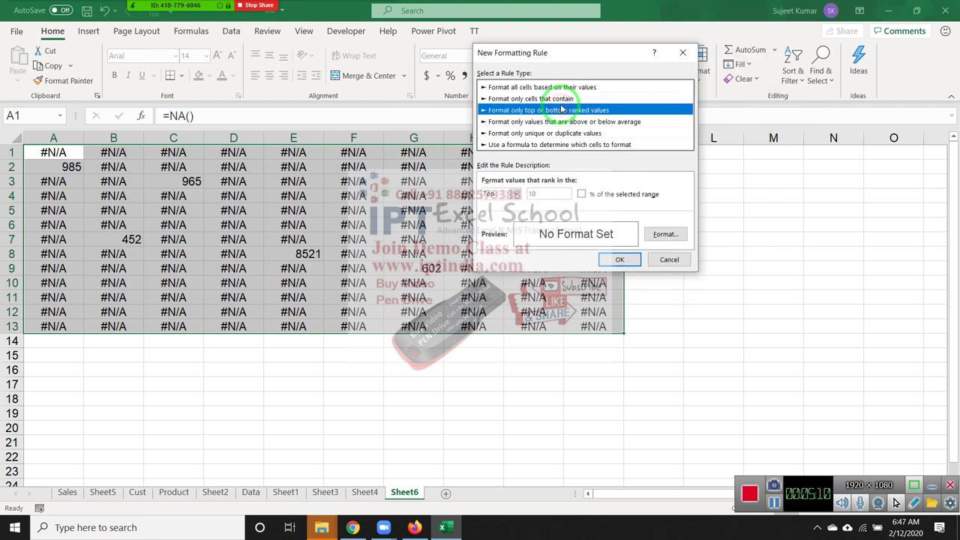
{"action": "left_click", "coordinate": [555, 99]}
{"action": "left_click", "coordinate": [525, 194]}
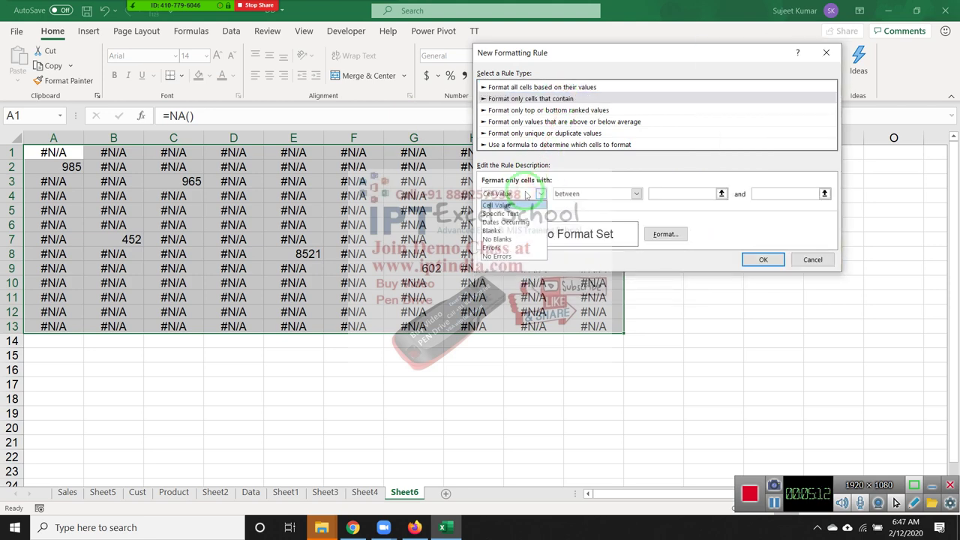
{"action": "left_click", "coordinate": [492, 247]}
- Give the error rule a white font colour
{"action": "left_click", "coordinate": [657, 238]}
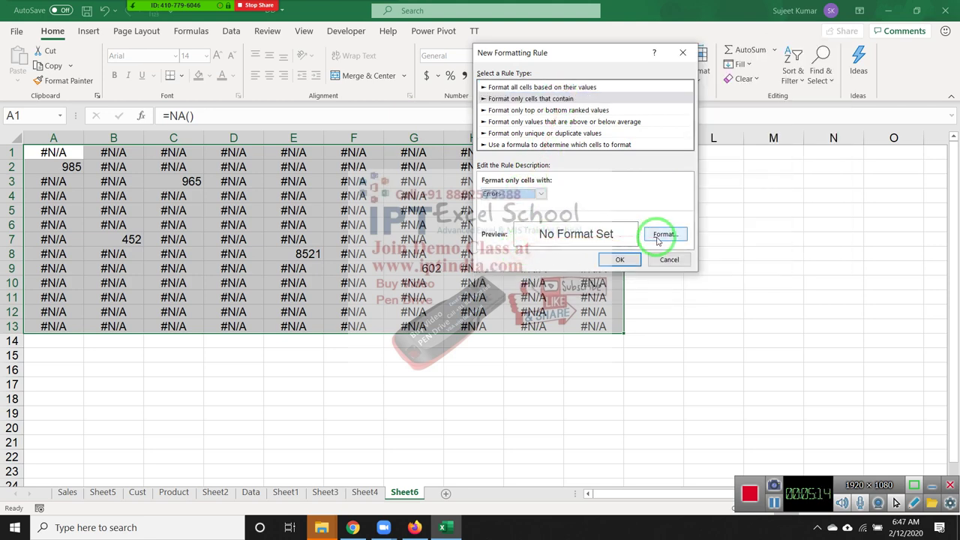
{"action": "left_click", "coordinate": [553, 33]}
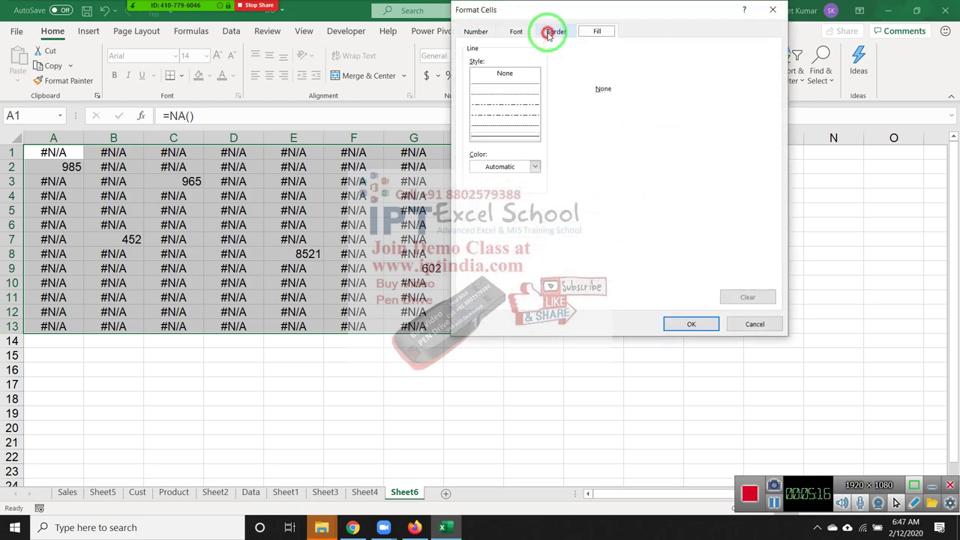
{"action": "left_click", "coordinate": [594, 31]}
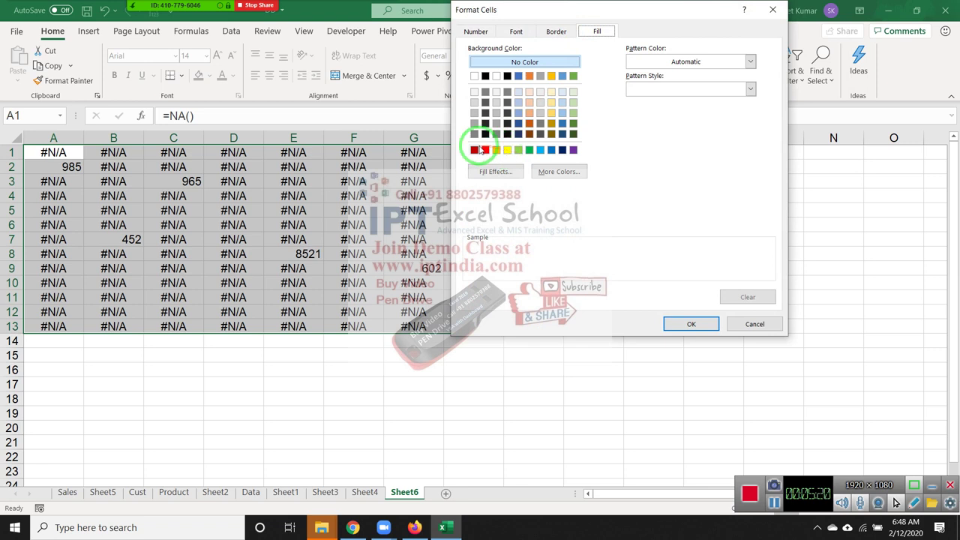
{"action": "left_click", "coordinate": [523, 33]}
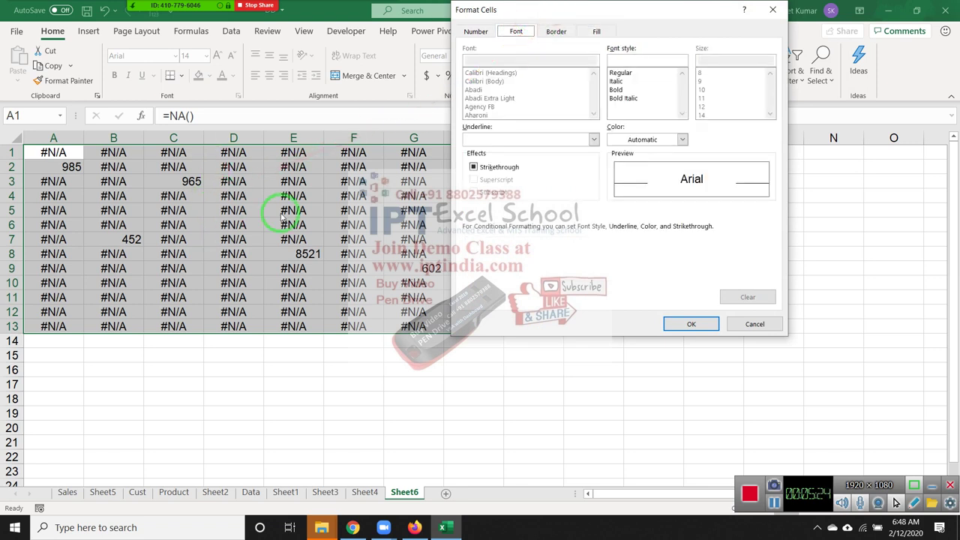
{"action": "left_click", "coordinate": [637, 137]}
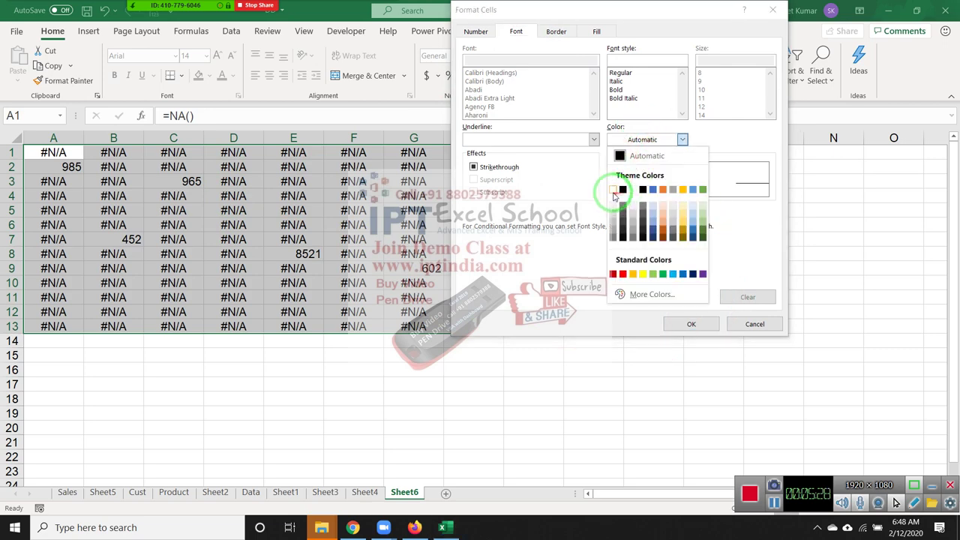
{"action": "left_click", "coordinate": [614, 189]}
{"action": "left_click", "coordinate": [691, 324]}
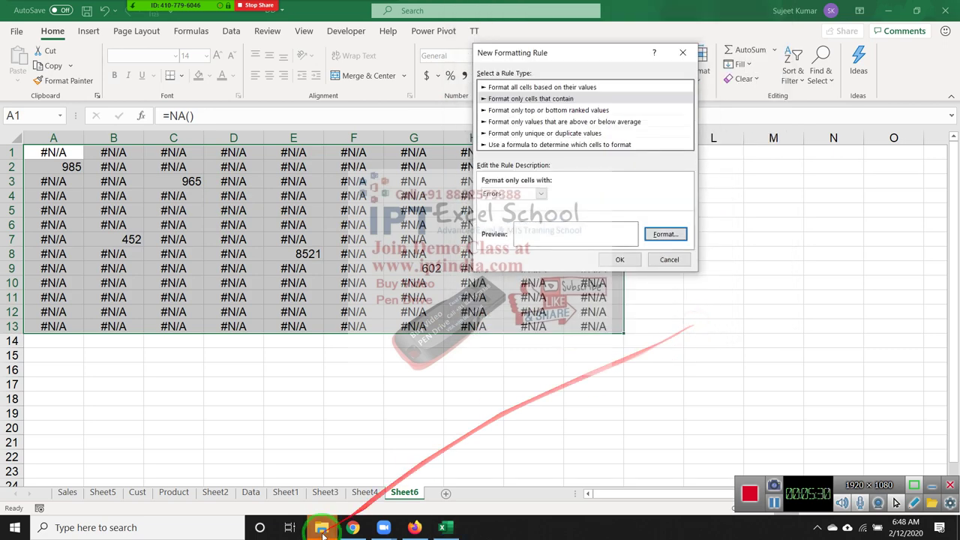
- Close the stray recording folder window and apply the error-hiding rule to the grid
{"action": "mouse_move", "coordinate": [322, 529]}
{"action": "left_click", "coordinate": [415, 470]}
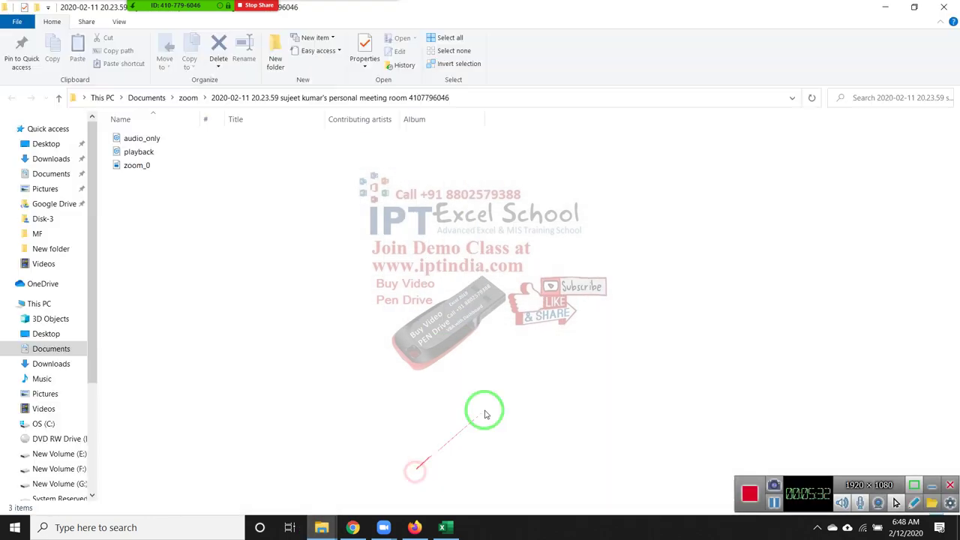
{"action": "left_click", "coordinate": [943, 9]}
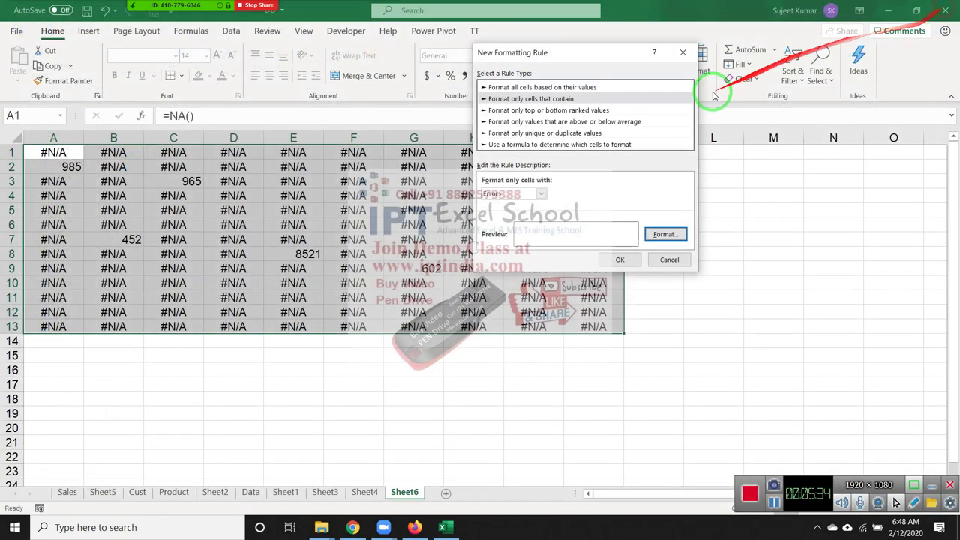
{"action": "left_click", "coordinate": [620, 260]}
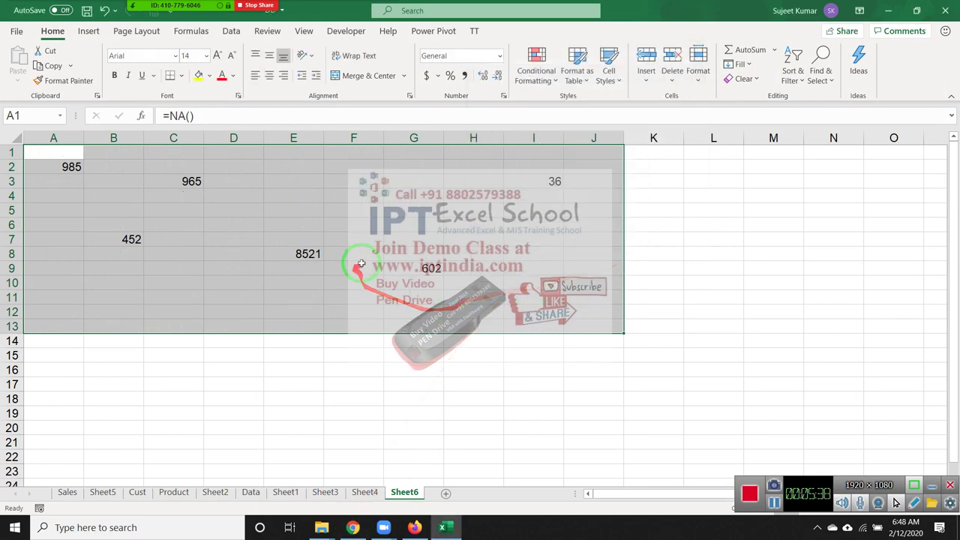
{"action": "left_click", "coordinate": [387, 402]}
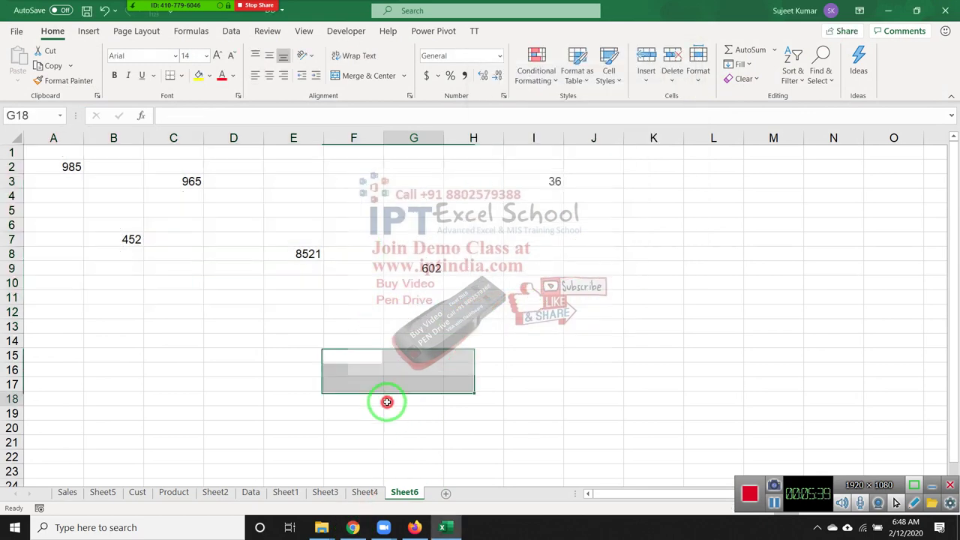
- Cycle through the open Zoom, Firefox and Explorer windows, then close the empty tally search results window
{"action": "left_click", "coordinate": [388, 531]}
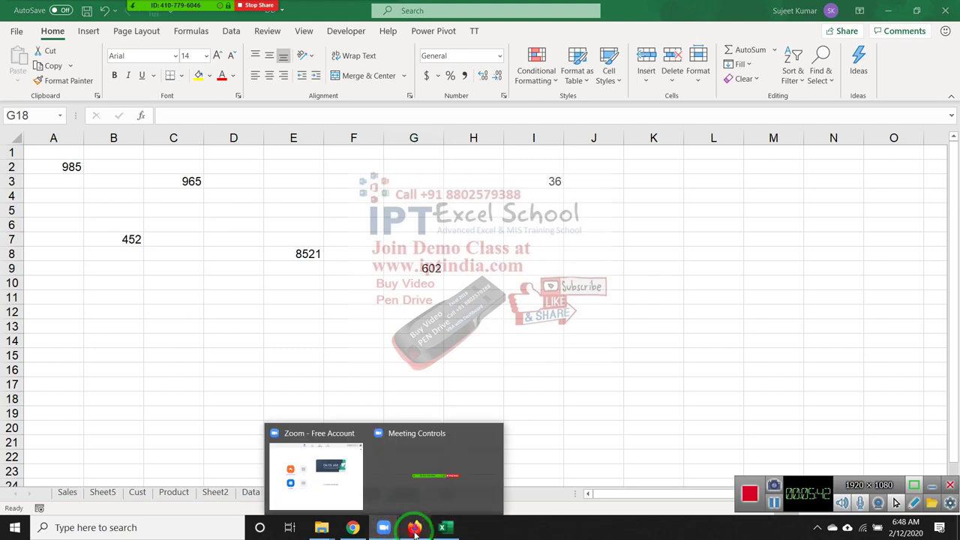
{"action": "left_click", "coordinate": [415, 529]}
{"action": "left_click", "coordinate": [415, 529]}
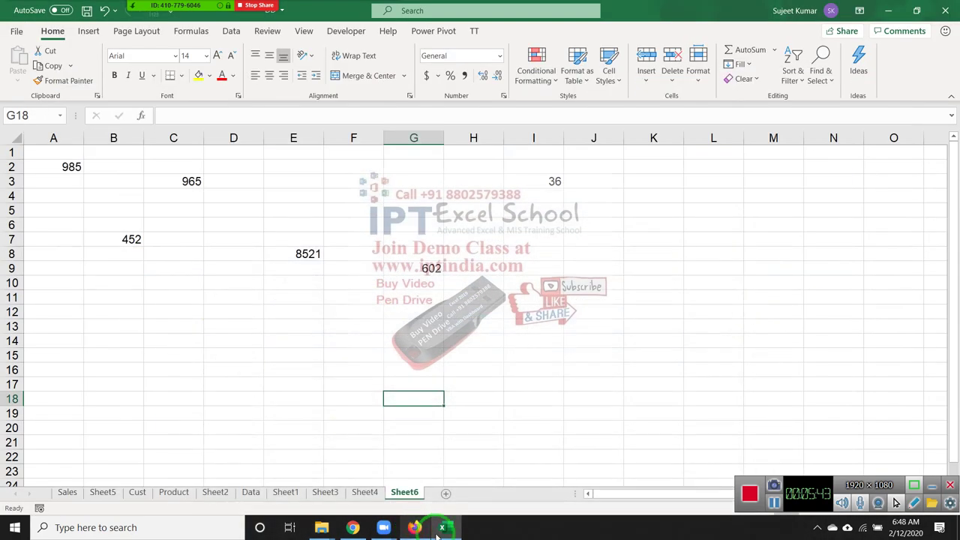
{"action": "left_click", "coordinate": [328, 534]}
{"action": "left_click", "coordinate": [423, 503]}
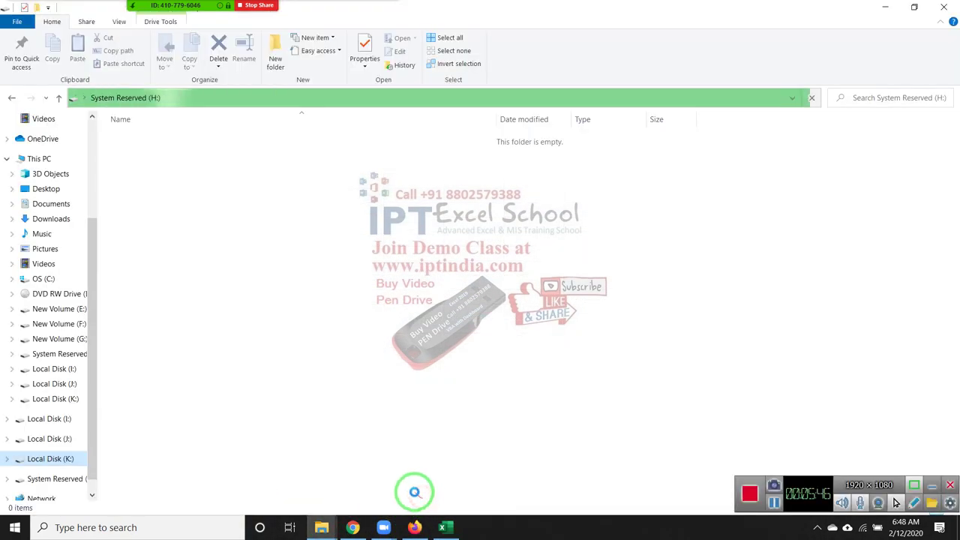
{"action": "mouse_move", "coordinate": [331, 533]}
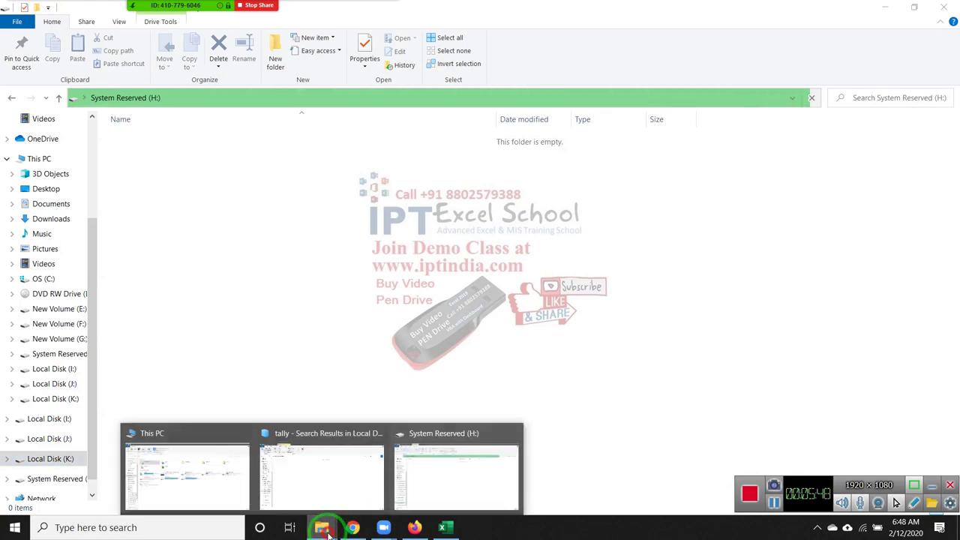
{"action": "left_click", "coordinate": [316, 500]}
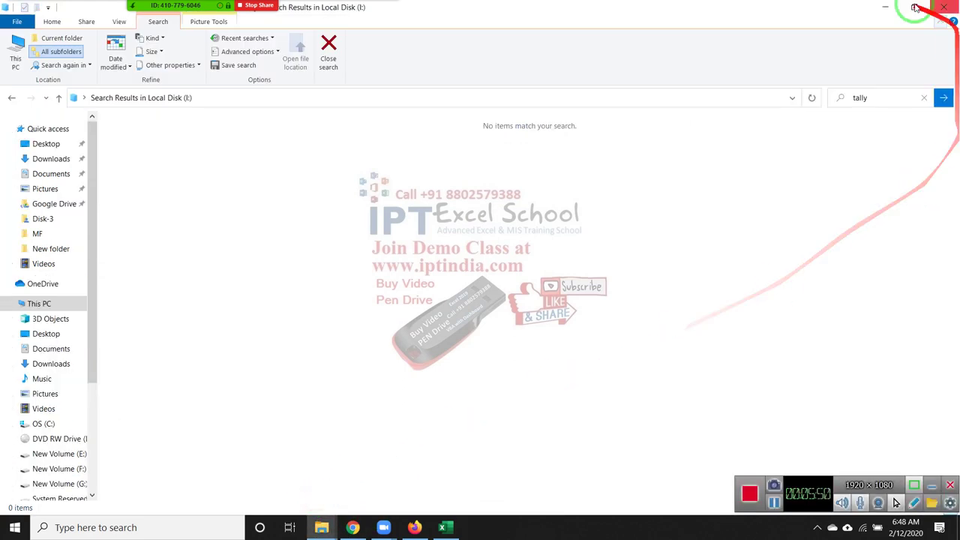
{"action": "left_click", "coordinate": [944, 6]}
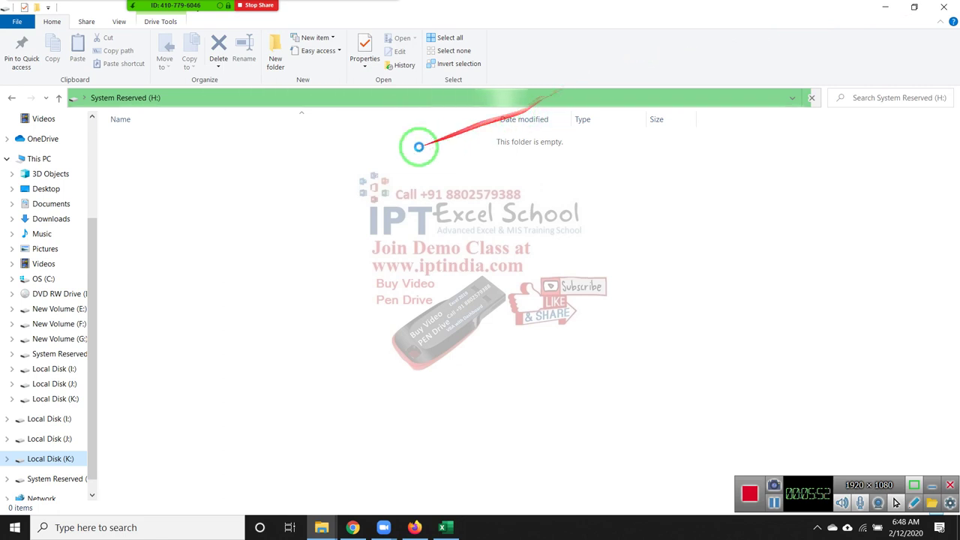
- Open Local Disk (J:) from the This PC window, then return to the Excel worksheet
{"action": "mouse_move", "coordinate": [321, 525]}
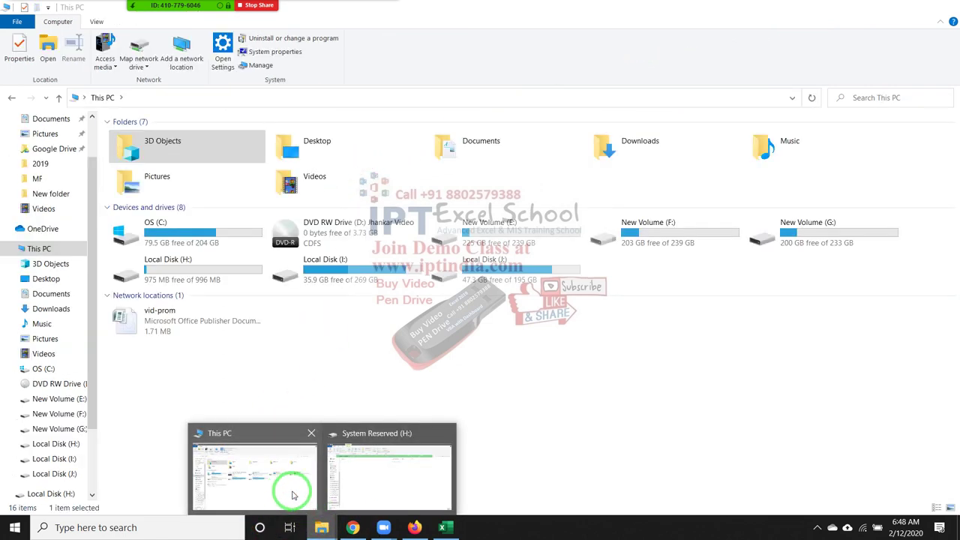
{"action": "left_click", "coordinate": [293, 496]}
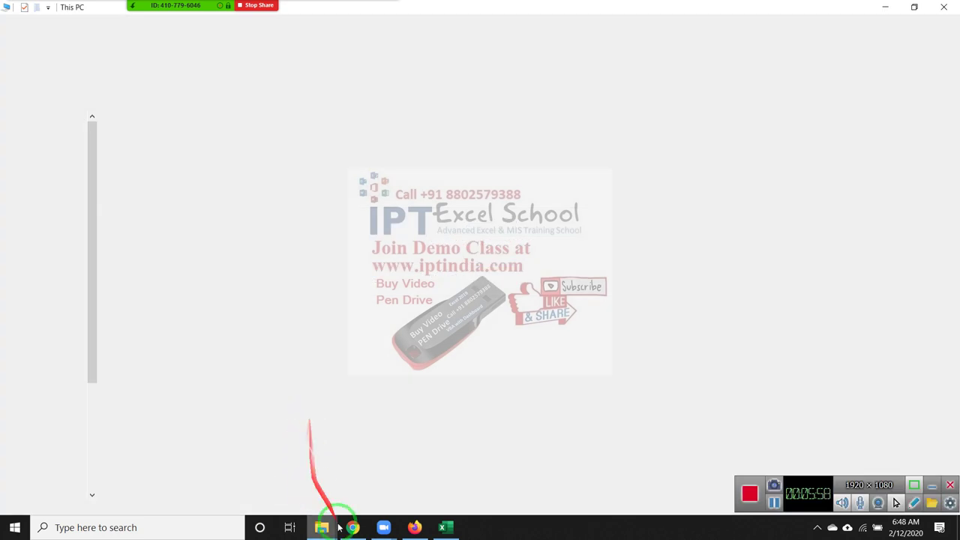
{"action": "mouse_move", "coordinate": [328, 527]}
{"action": "left_click", "coordinate": [306, 485]}
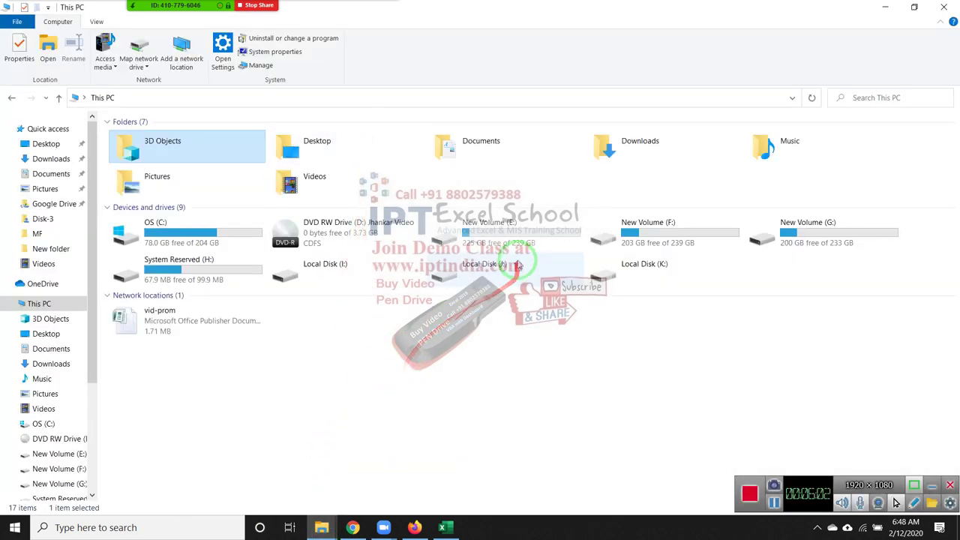
{"action": "left_click", "coordinate": [517, 262]}
{"action": "double_click", "coordinate": [517, 263]}
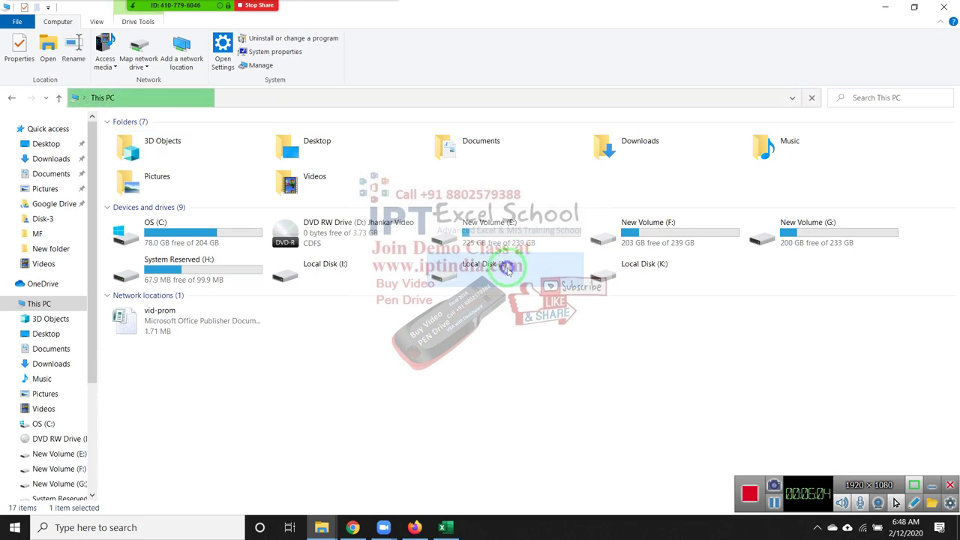
{"action": "left_click", "coordinate": [447, 528]}
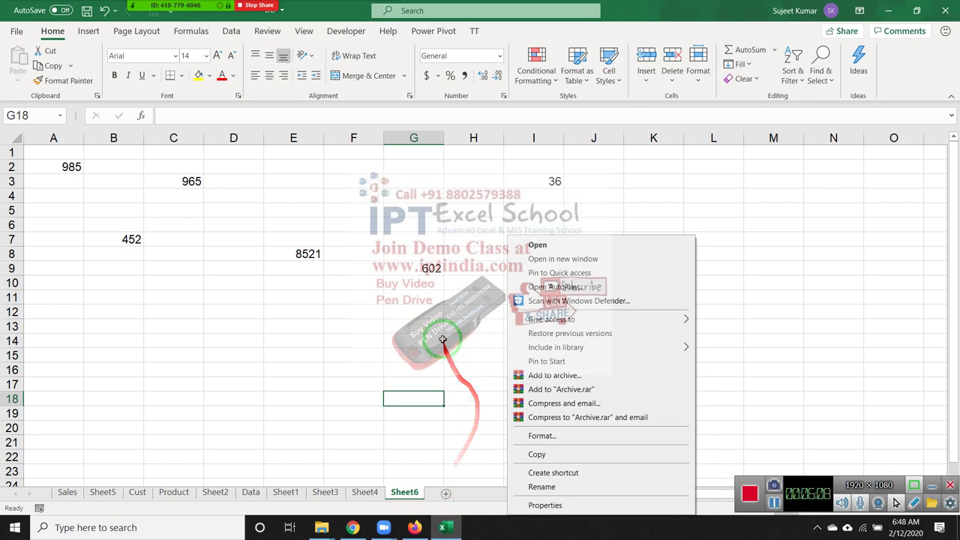
- Check the hidden =NA() cells on Sheet6, such as H11, G8 and G12, then go to the Data sheet
{"action": "left_click", "coordinate": [443, 339]}
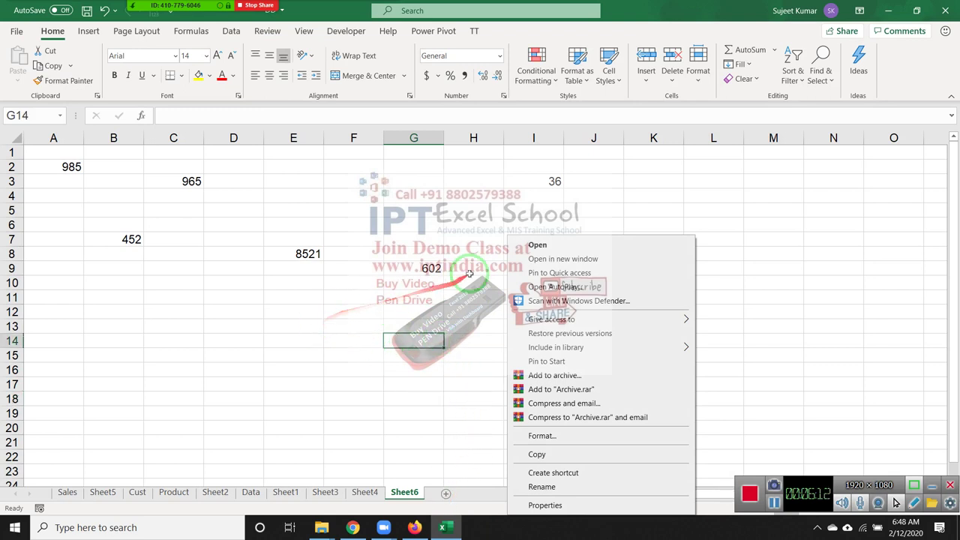
{"action": "left_click", "coordinate": [484, 297]}
{"action": "left_click", "coordinate": [749, 256]}
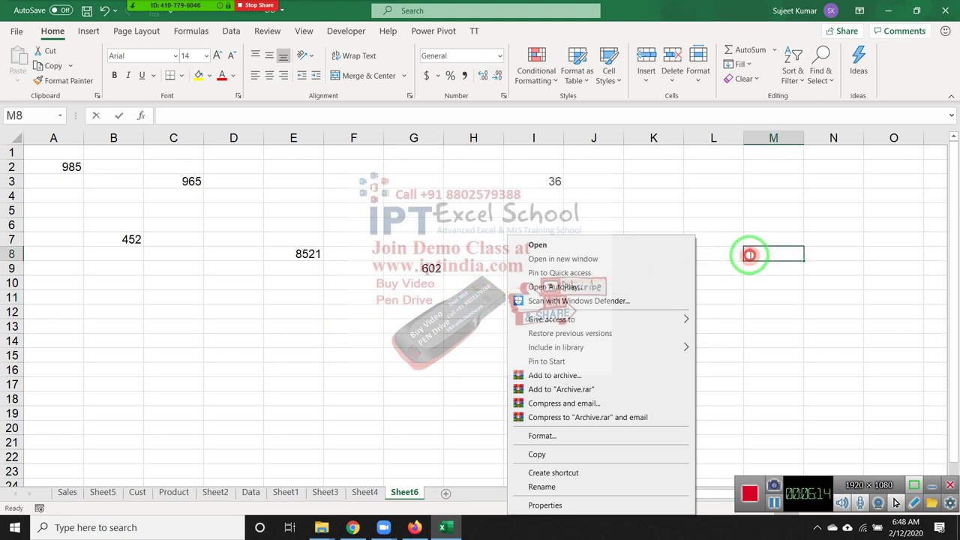
{"action": "key", "text": "BackSpace"}
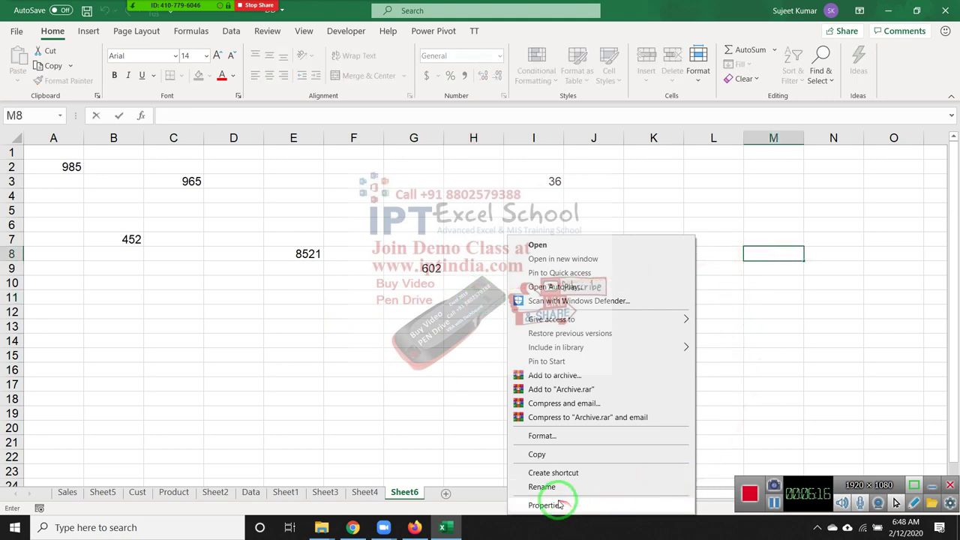
{"action": "left_click", "coordinate": [555, 506]}
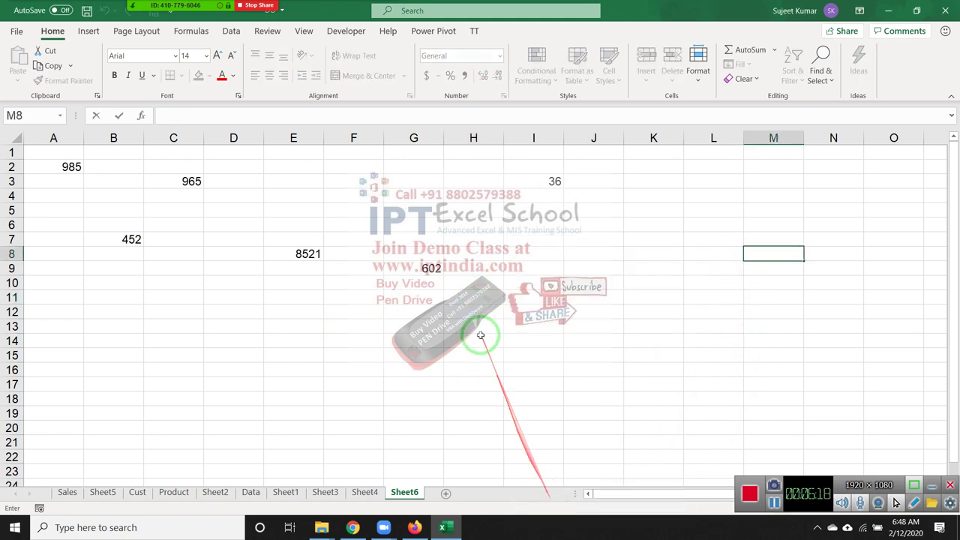
{"action": "left_click", "coordinate": [432, 259]}
{"action": "left_click", "coordinate": [428, 312]}
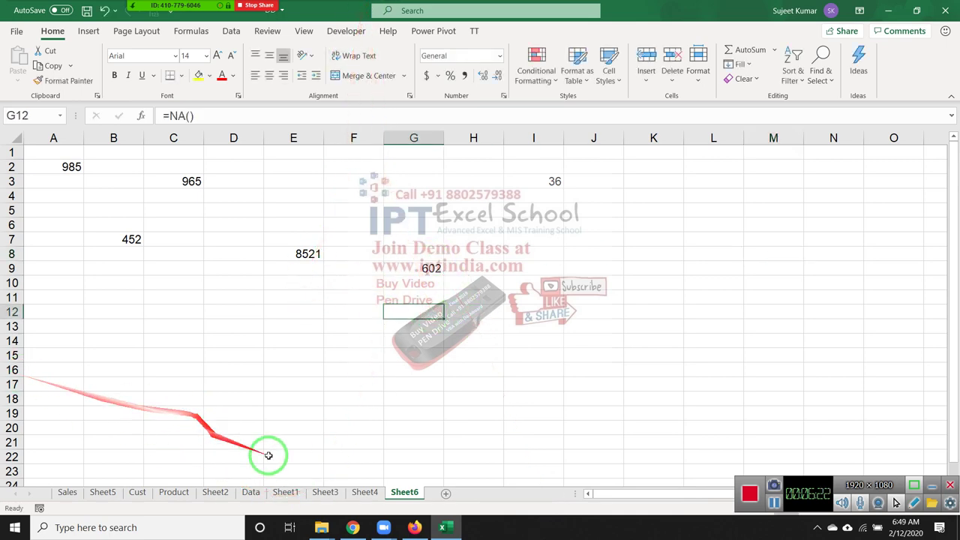
{"action": "left_click", "coordinate": [250, 494]}
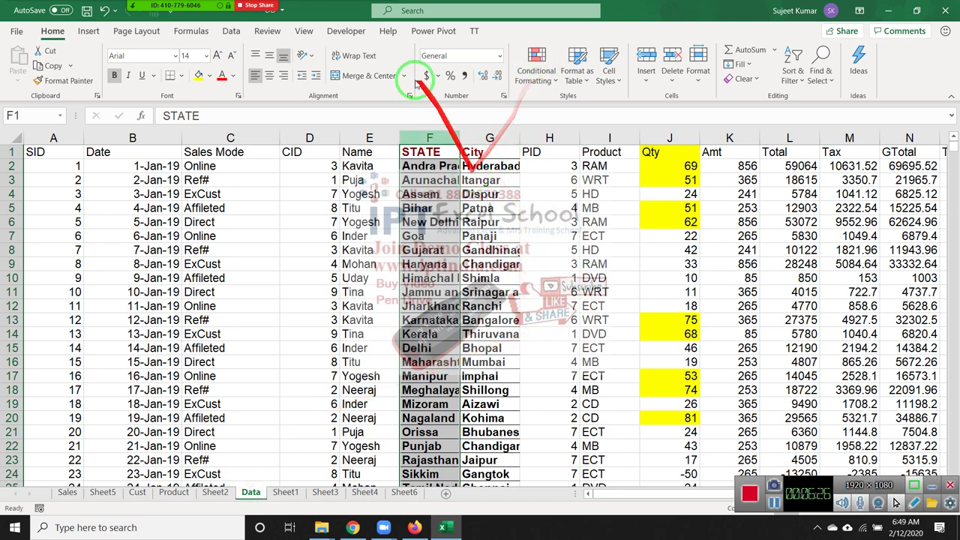
- Select cell A2, the first data row of the Data sheet's sales table
{"action": "mouse_move", "coordinate": [158, 9]}
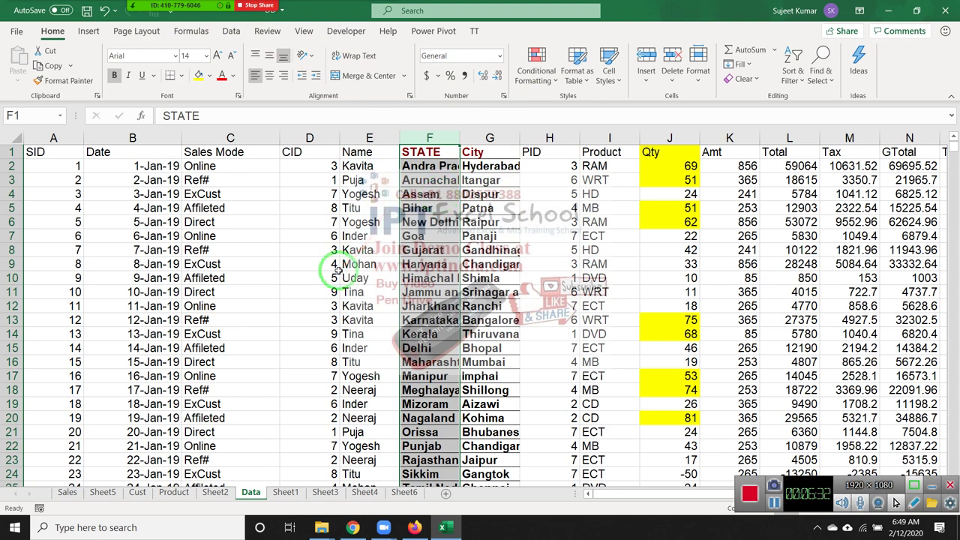
{"action": "left_click", "coordinate": [54, 175]}
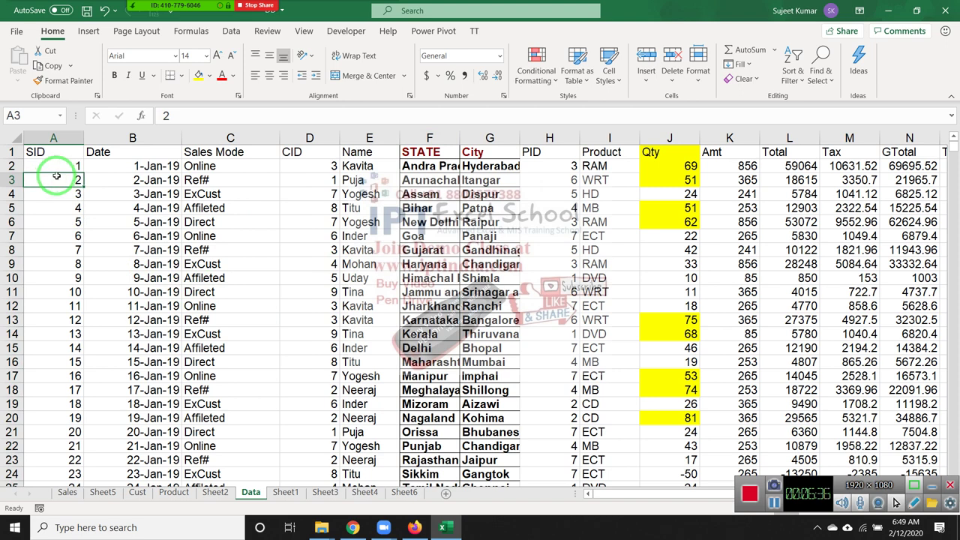
{"action": "left_click", "coordinate": [56, 165]}
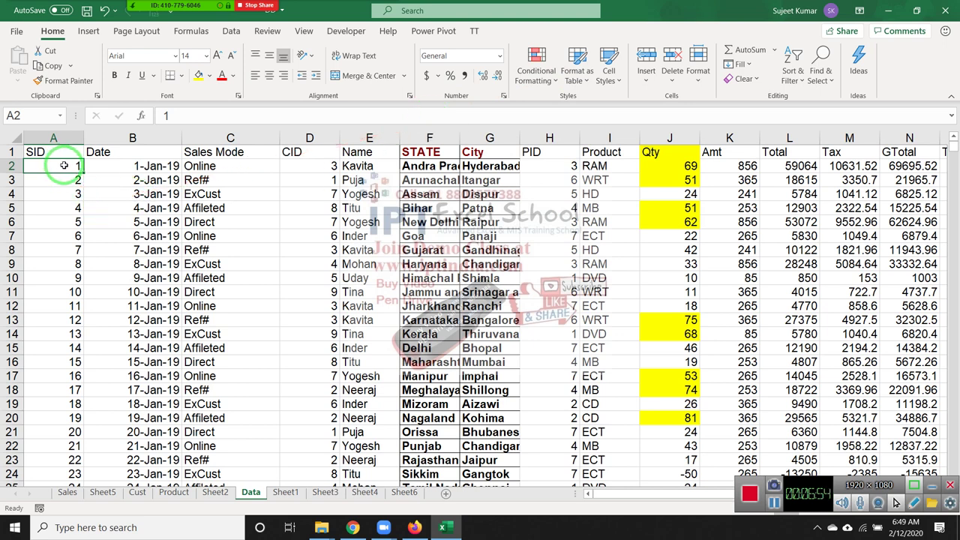
- Start a new formula-based conditional formatting rule with the formula =$N2*10%>10000
{"action": "left_click", "coordinate": [536, 67]}
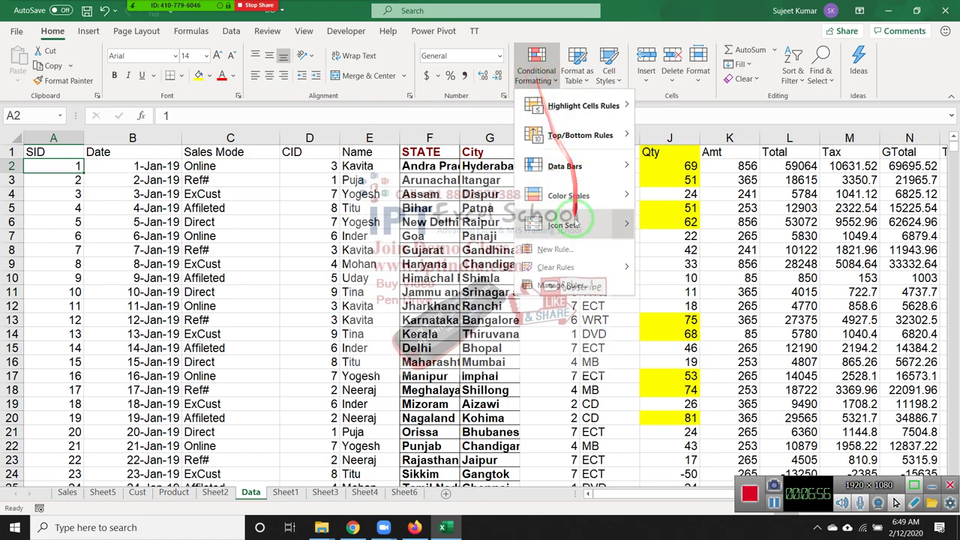
{"action": "left_click", "coordinate": [556, 249]}
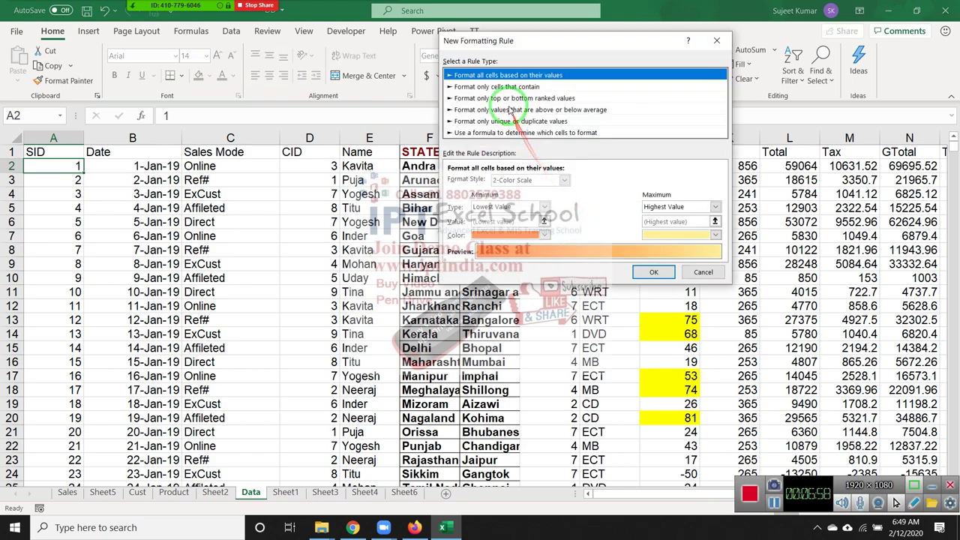
{"action": "left_click", "coordinate": [498, 133]}
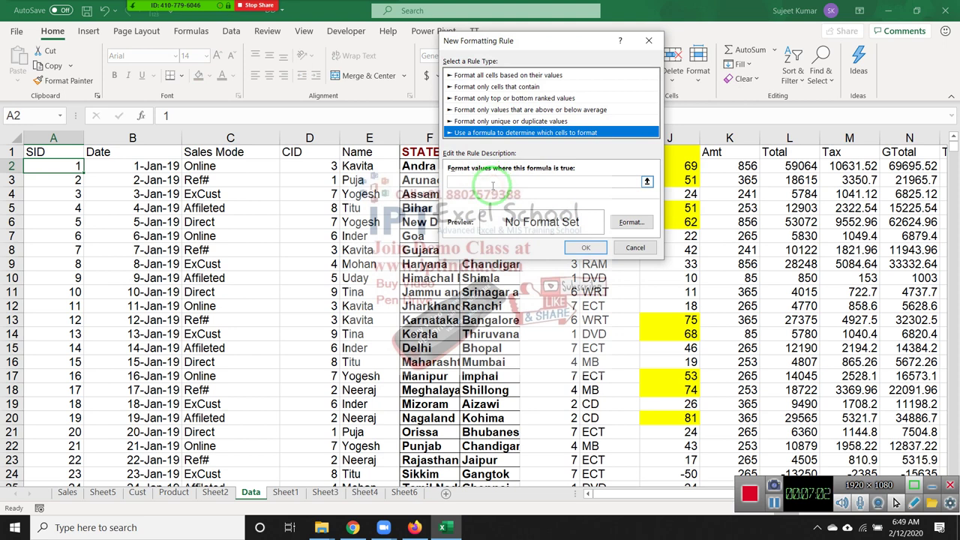
{"action": "left_click", "coordinate": [493, 183]}
{"action": "type", "text": "="}
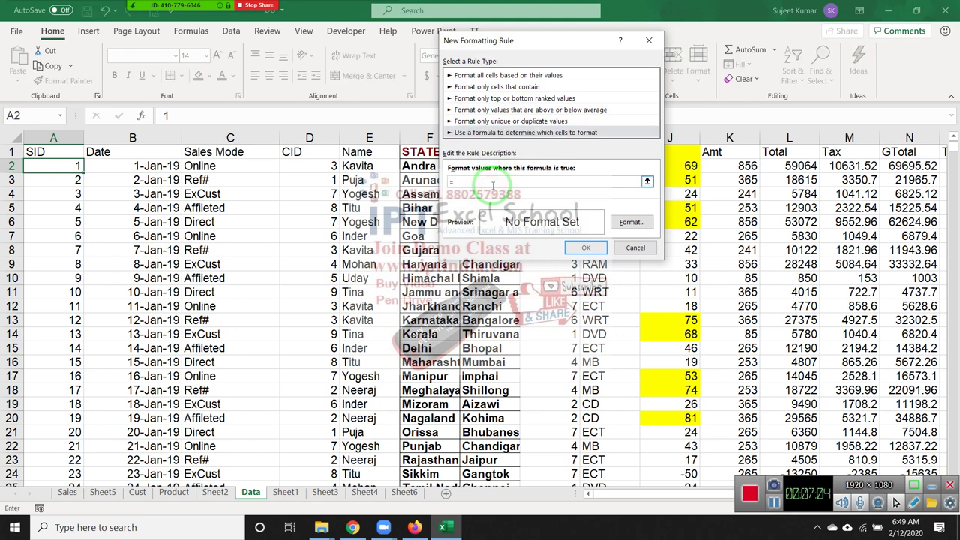
{"action": "left_click", "coordinate": [896, 164]}
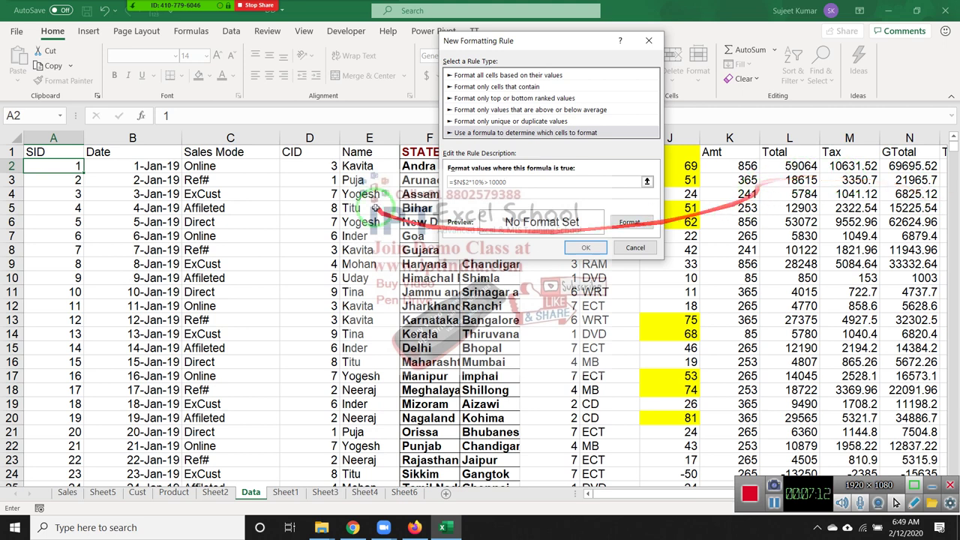
{"action": "left_click", "coordinate": [461, 182]}
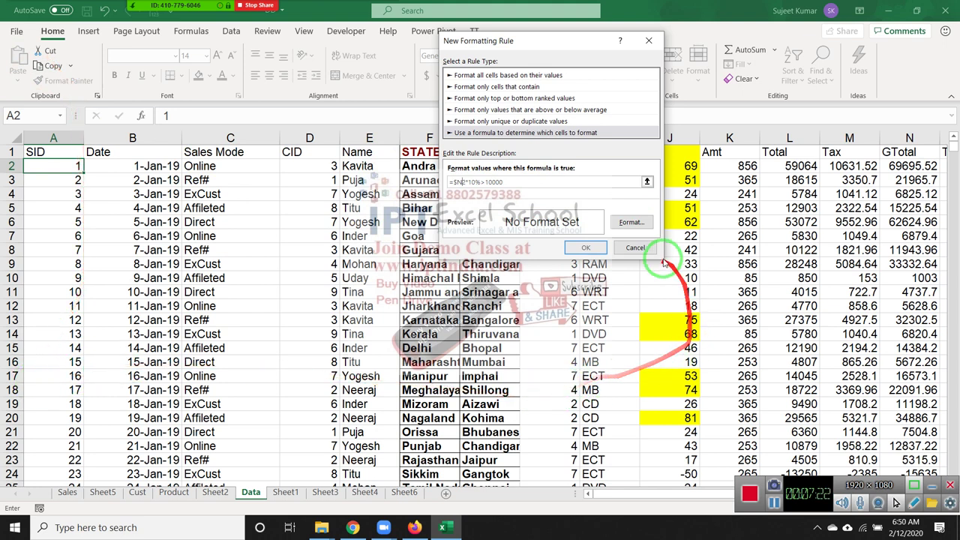
- Give the rule a green background fill and save it
{"action": "left_click", "coordinate": [633, 222]}
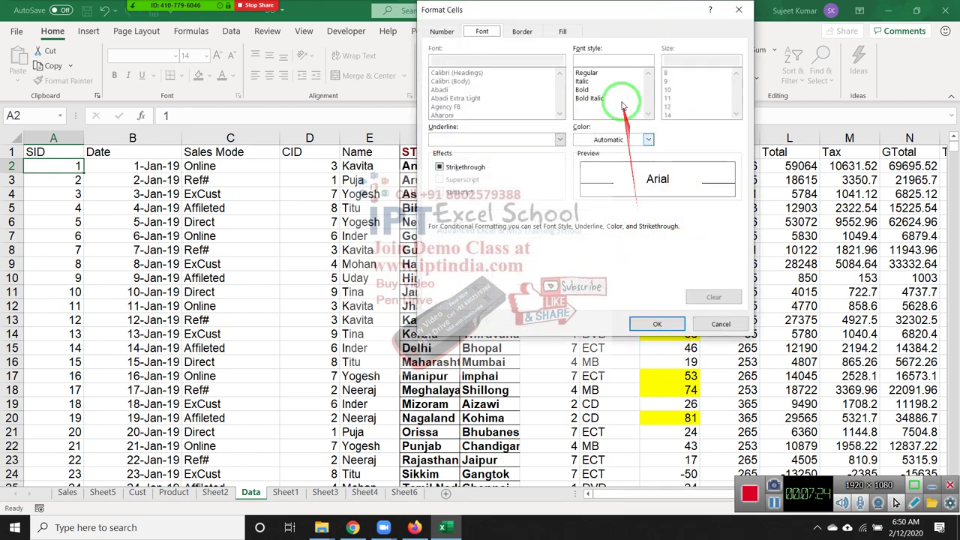
{"action": "left_click", "coordinate": [564, 31]}
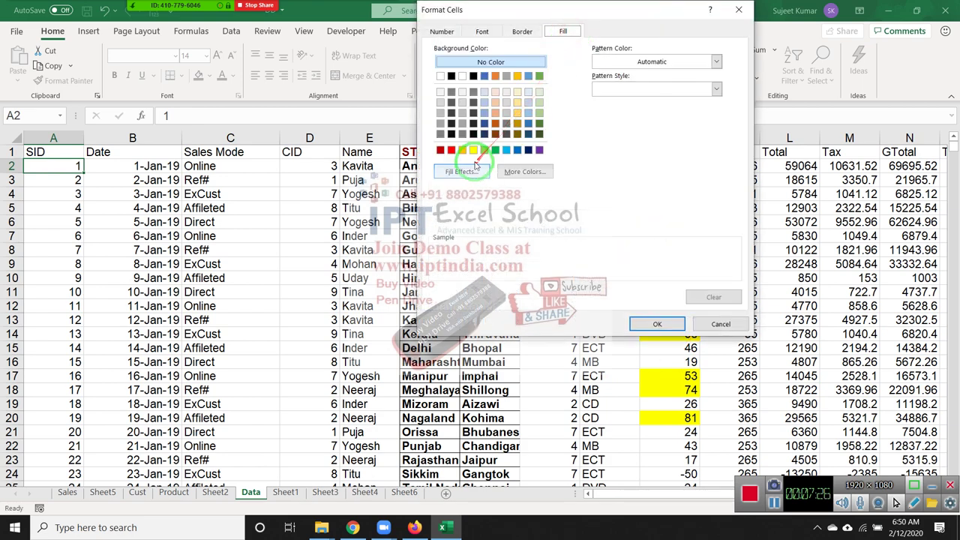
{"action": "left_click", "coordinate": [474, 150]}
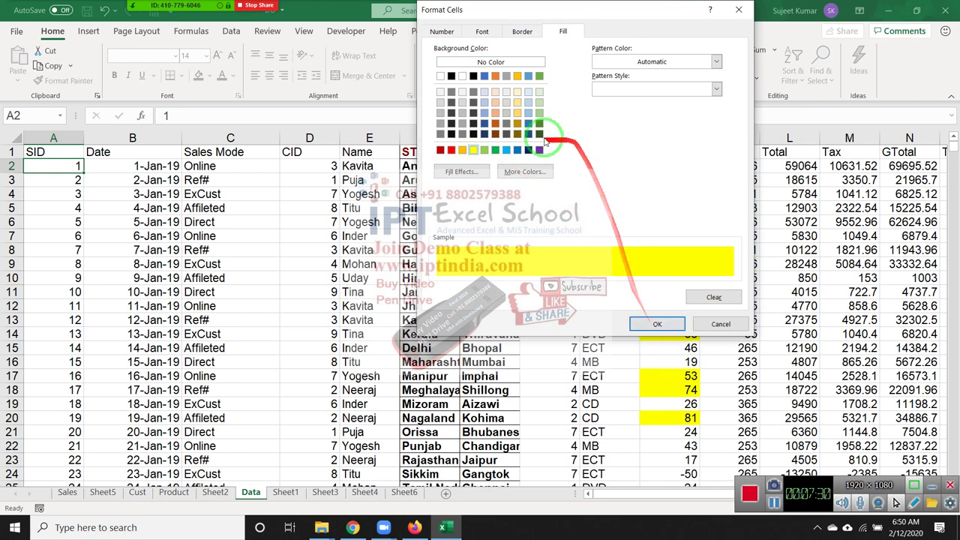
{"action": "left_click", "coordinate": [483, 150]}
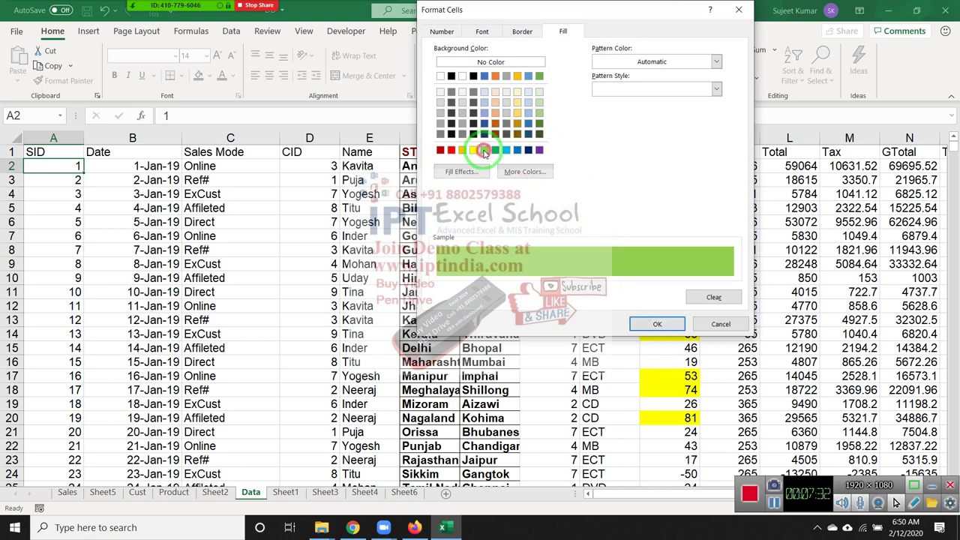
{"action": "left_click", "coordinate": [650, 324]}
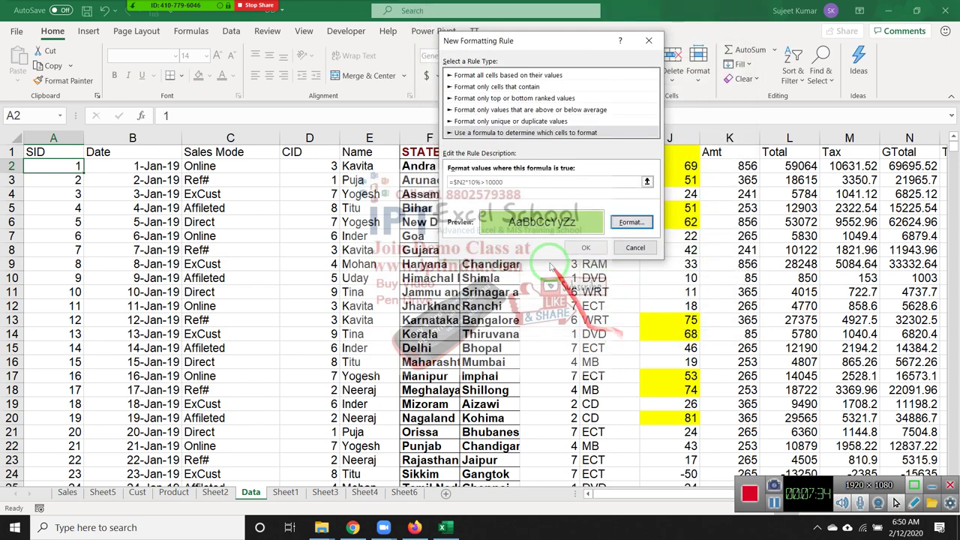
{"action": "left_click", "coordinate": [579, 249]}
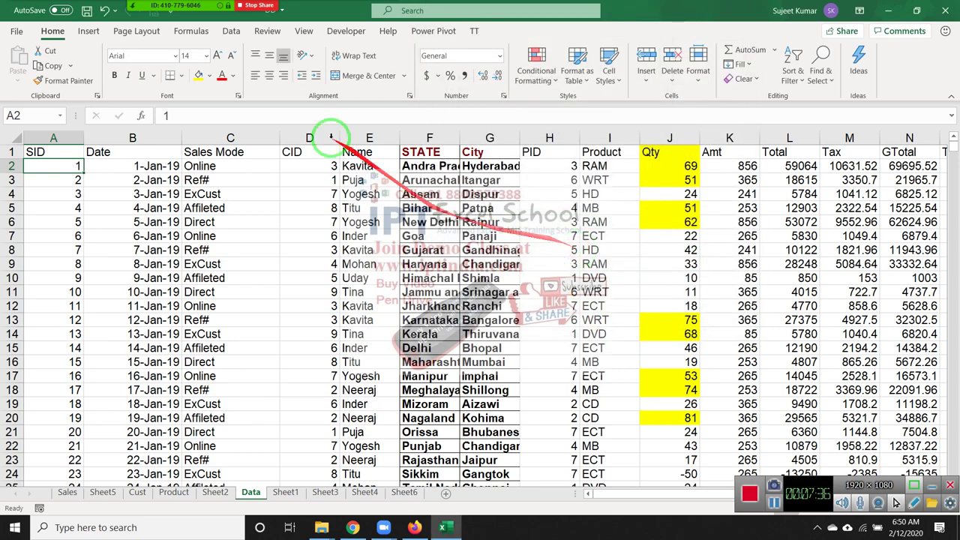
- Use Format Painter to copy A2's formatting across the sales table through A2:N32
{"action": "left_click", "coordinate": [65, 82]}
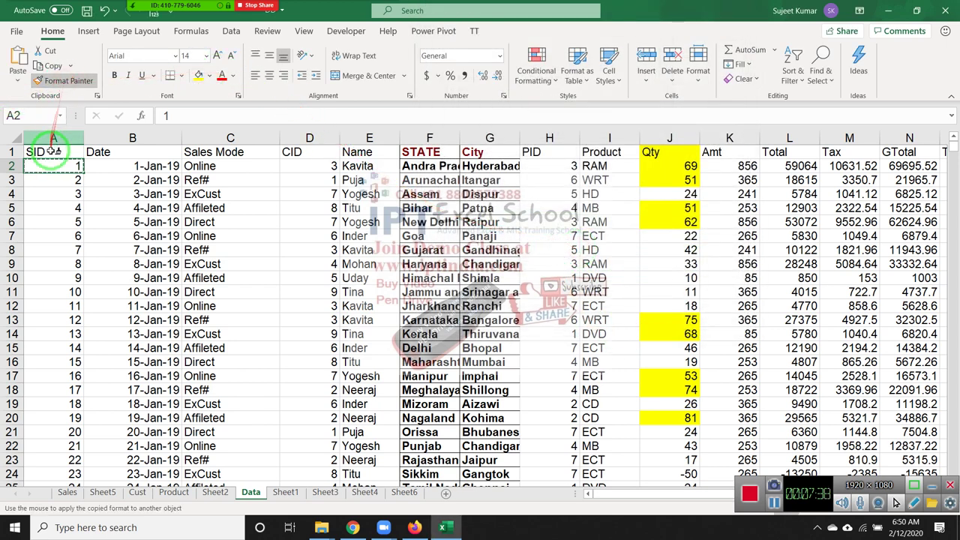
{"action": "mouse_move", "coordinate": [75, 165]}
{"action": "left_mouse_down"}
{"action": "mouse_move", "coordinate": [907, 347]}
{"action": "mouse_move", "coordinate": [897, 454]}
{"action": "mouse_move", "coordinate": [907, 460]}
{"action": "left_mouse_up"}
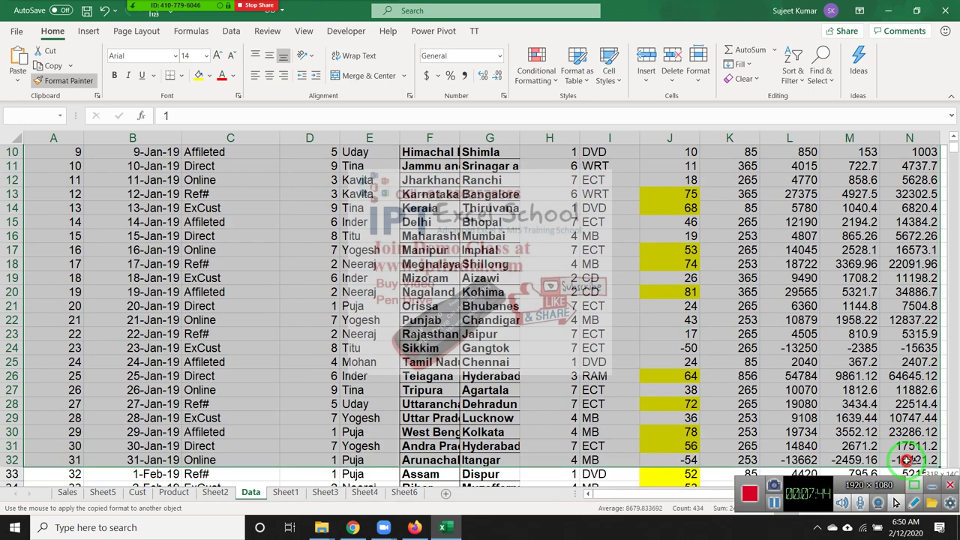
{"action": "key", "text": "ctrl+Home"}
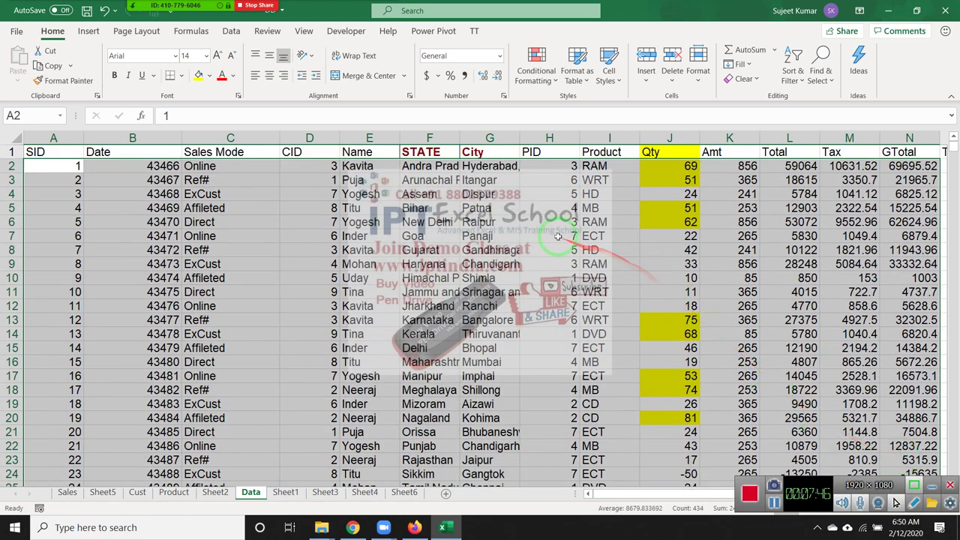
{"action": "right_click", "coordinate": [555, 236]}
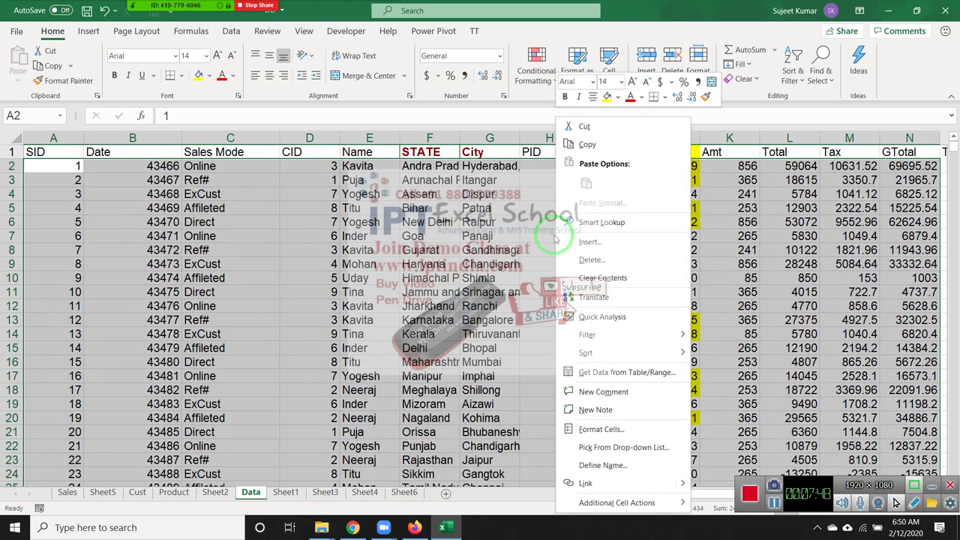
{"action": "left_click", "coordinate": [536, 75]}
{"action": "left_click", "coordinate": [522, 77]}
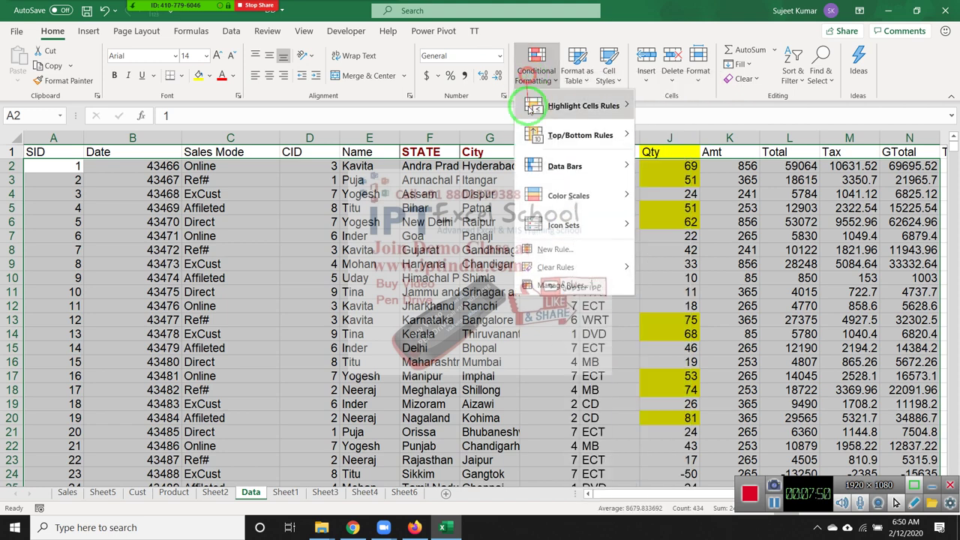
- In Manage Rules, change the green rule's threshold from 10000 to 1000 and apply it
{"action": "left_click", "coordinate": [552, 285]}
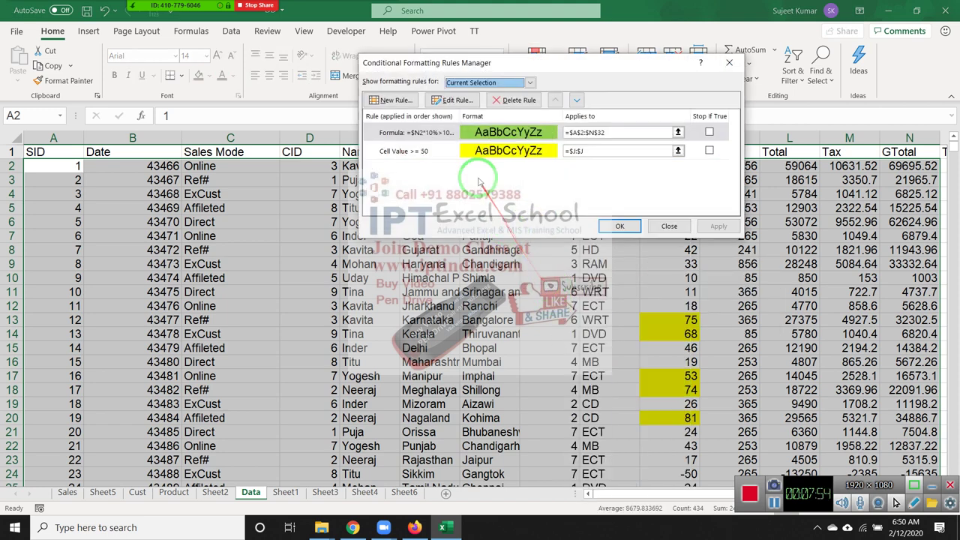
{"action": "double_click", "coordinate": [488, 135]}
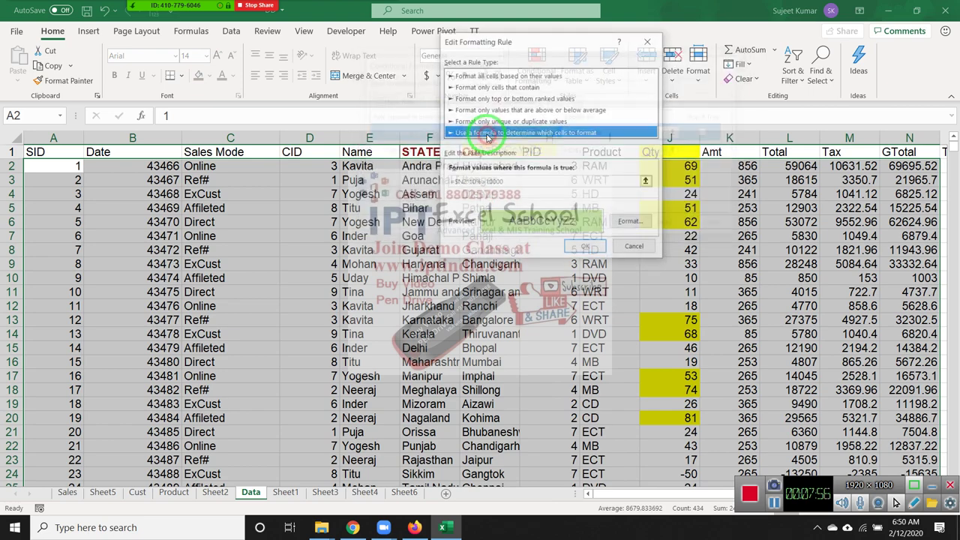
{"action": "mouse_move", "coordinate": [555, 17]}
{"action": "left_mouse_down"}
{"action": "mouse_move", "coordinate": [529, 53]}
{"action": "mouse_move", "coordinate": [428, 76]}
{"action": "left_mouse_up"}
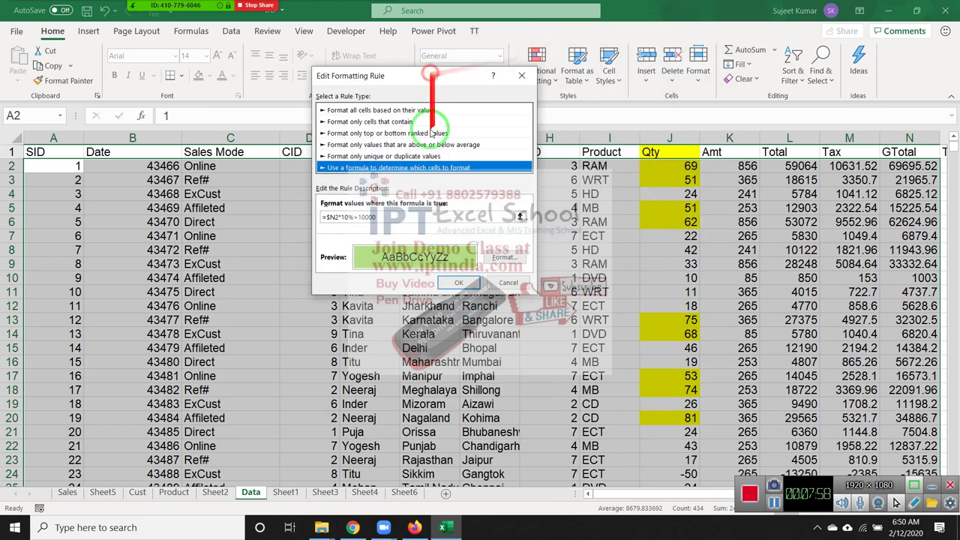
{"action": "left_click", "coordinate": [383, 218]}
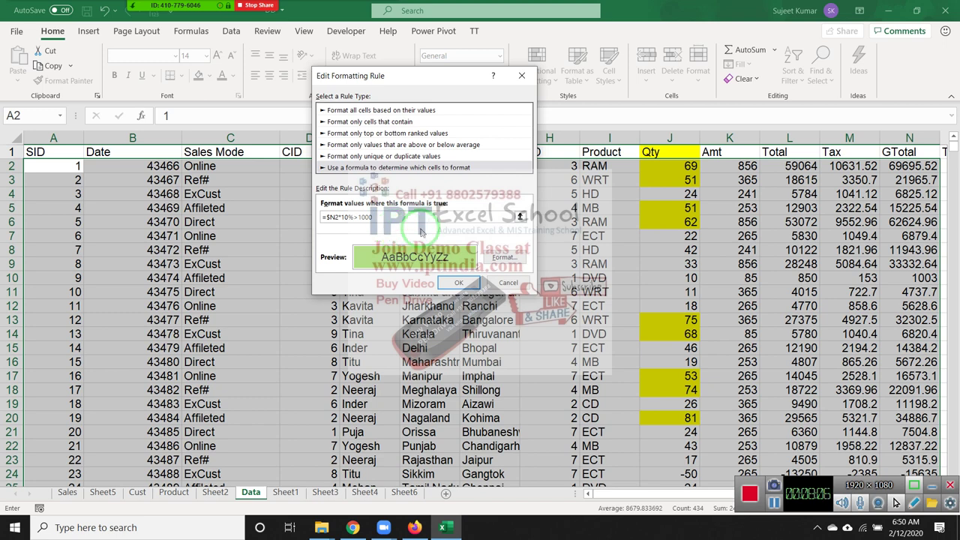
{"action": "left_click", "coordinate": [457, 283]}
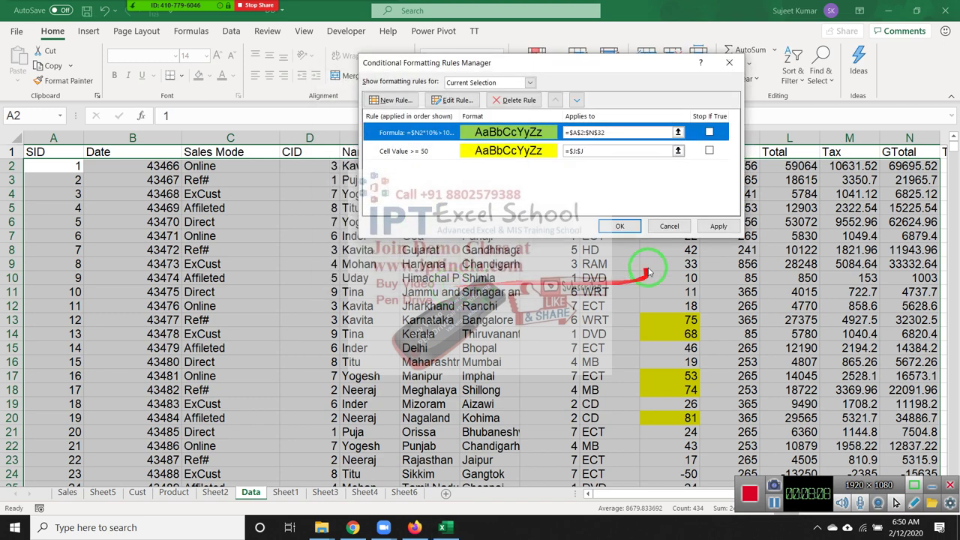
{"action": "left_click", "coordinate": [721, 226]}
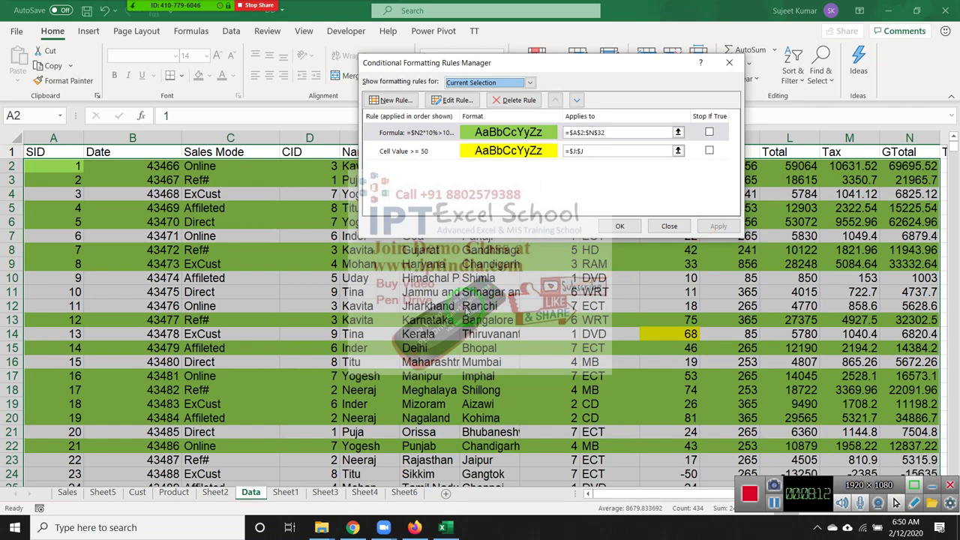
{"action": "left_click", "coordinate": [600, 232]}
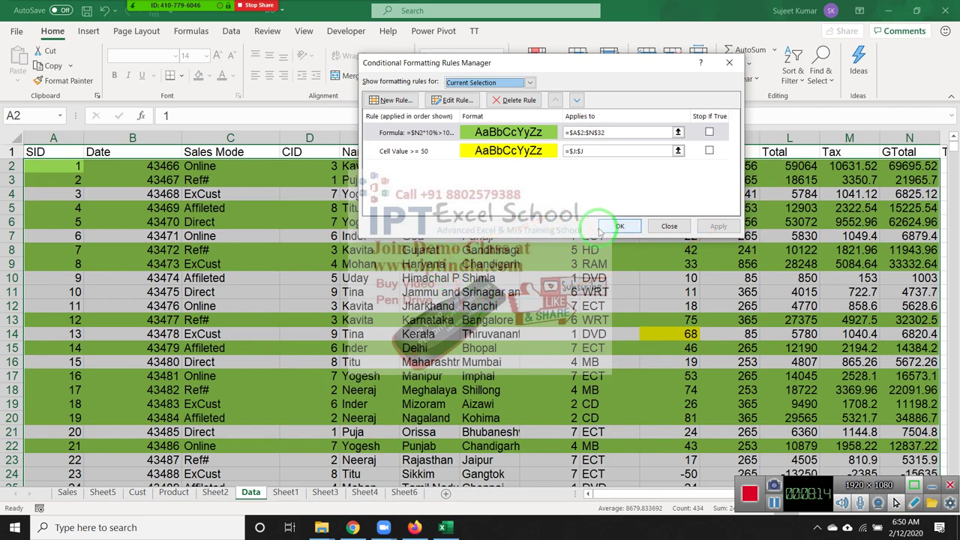
{"action": "left_click", "coordinate": [406, 492]}
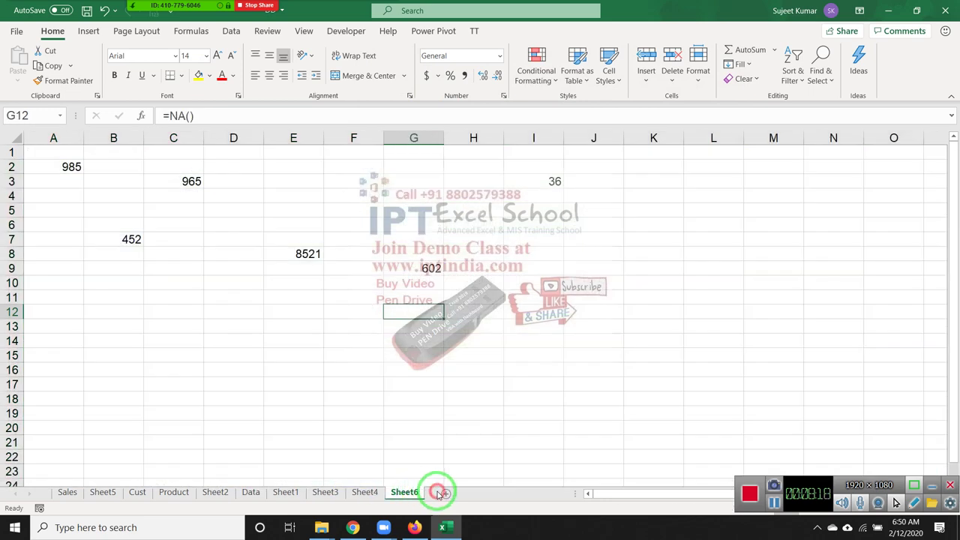
- On a new sheet, enter A/c in A1, 123 in A2 and 652 in A3
{"action": "left_click", "coordinate": [441, 493]}
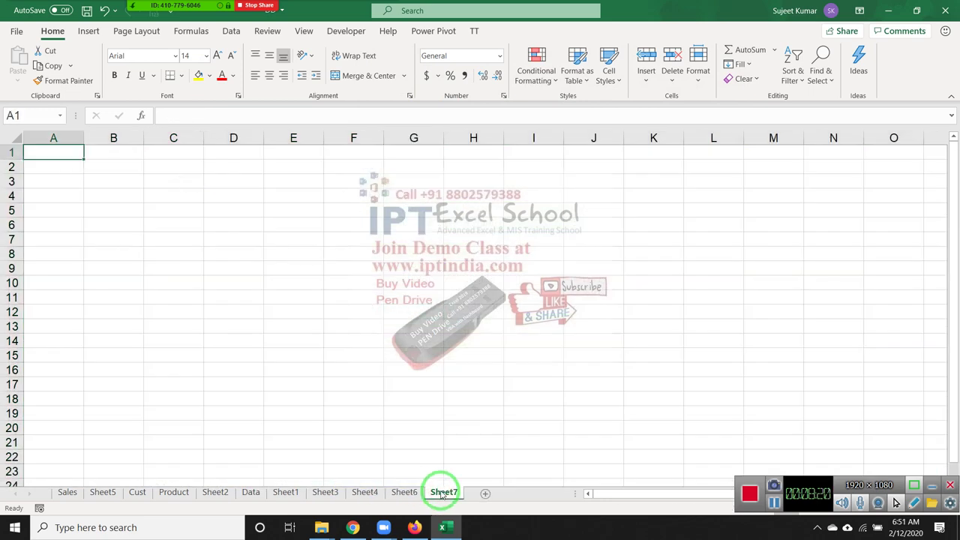
{"action": "type", "text": "A/c"}
{"action": "key", "text": "Return"}
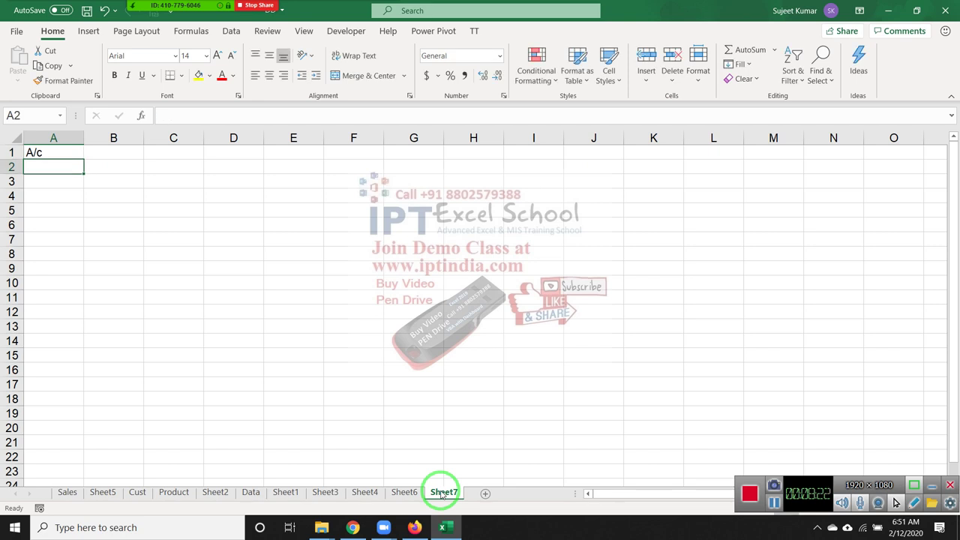
{"action": "type", "text": "123"}
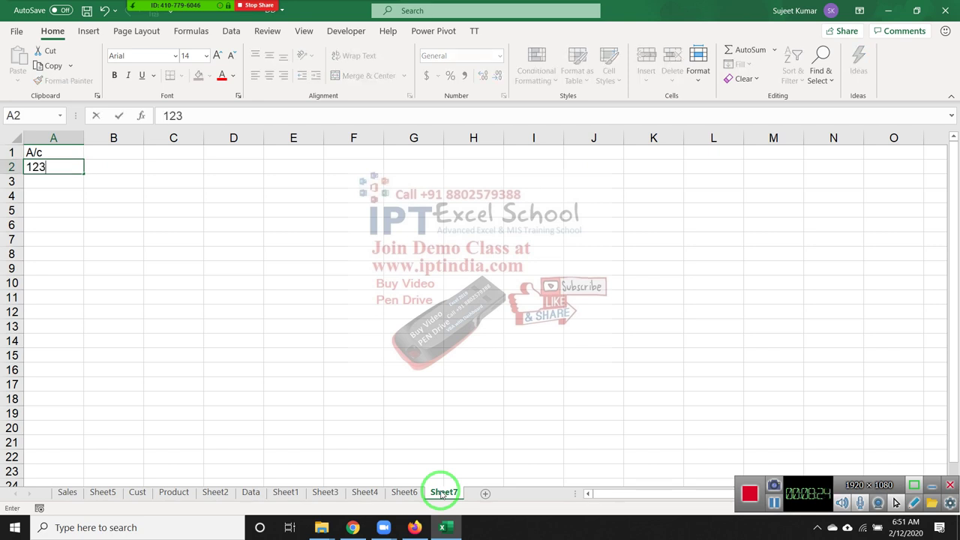
{"action": "key", "text": "Return"}
{"action": "type", "text": "652"}
{"action": "key", "text": "Return"}
{"action": "type", "text": "s"}
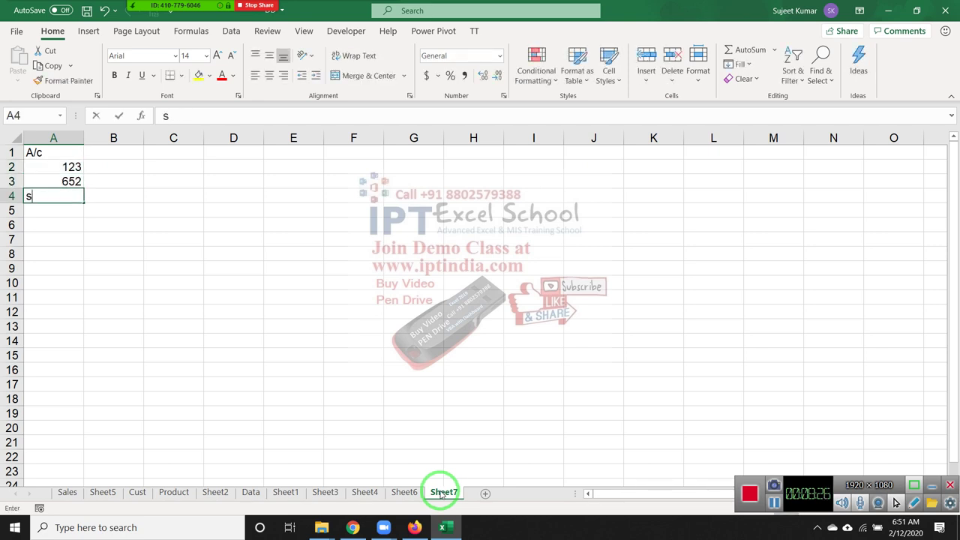
{"action": "type", "text": "d"}
{"action": "key", "text": "Return"}
{"action": "key", "text": "Up"}
{"action": "key", "text": "Up"}
{"action": "key", "text": "Up"}
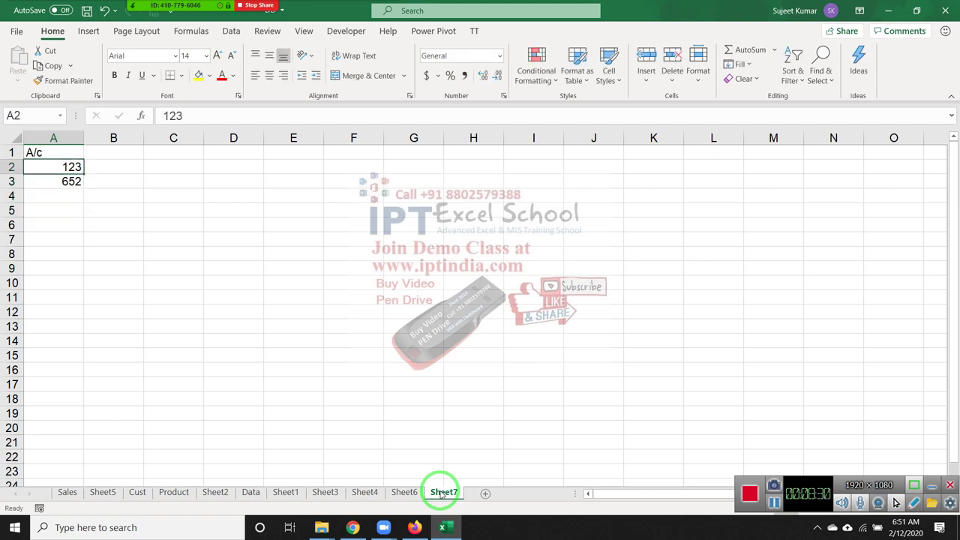
- Create an ISTEXT formula rule on cell A2 with a red fill
{"action": "left_click_drag", "start_coordinate": [501, 422], "coordinate": [518, 6]}
{"action": "left_click", "coordinate": [535, 75]}
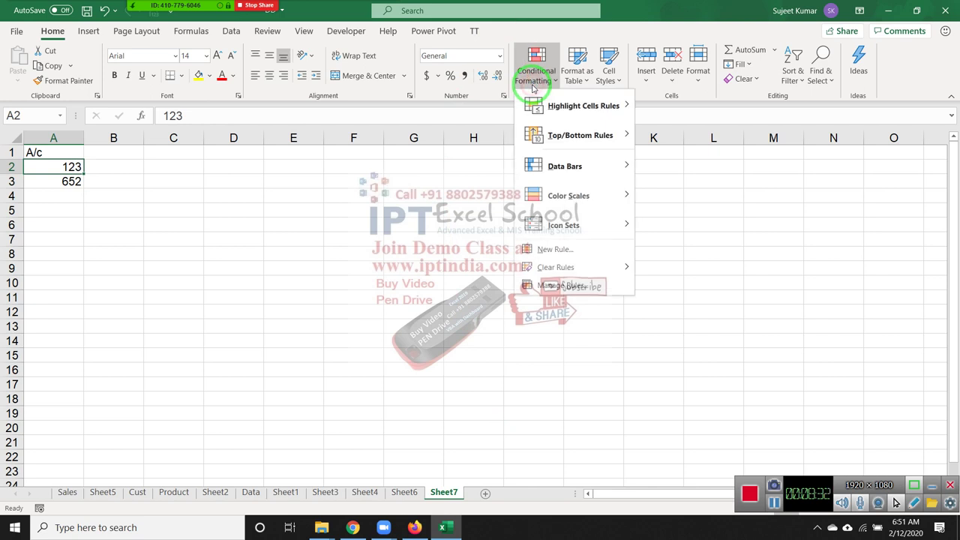
{"action": "left_click", "coordinate": [563, 248]}
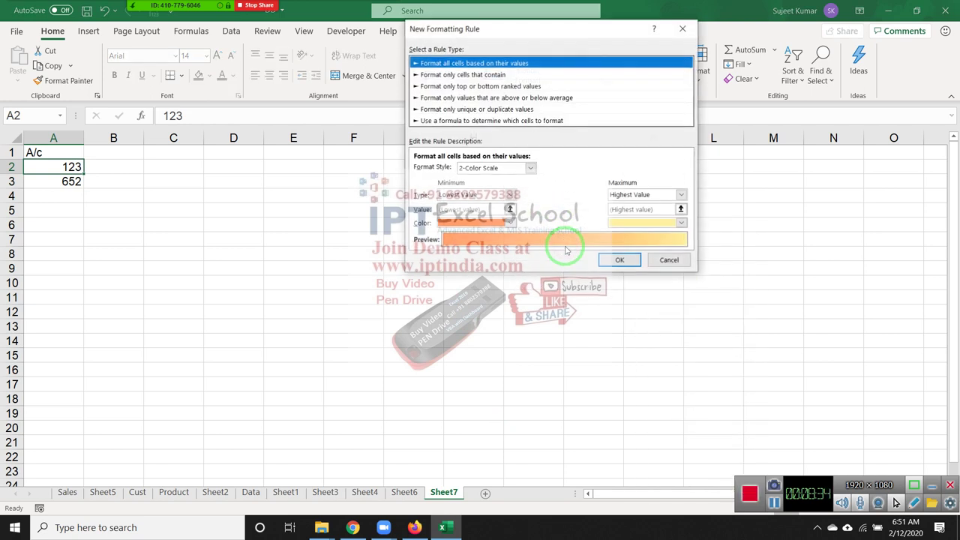
{"action": "left_click", "coordinate": [462, 122]}
{"action": "left_click", "coordinate": [457, 171]}
{"action": "type", "text": "=istext("}
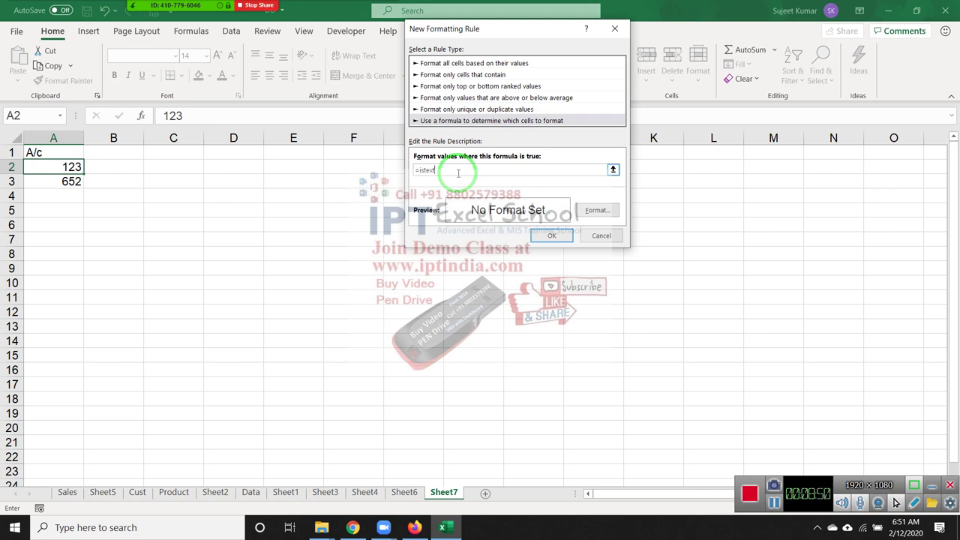
{"action": "left_click", "coordinate": [55, 167]}
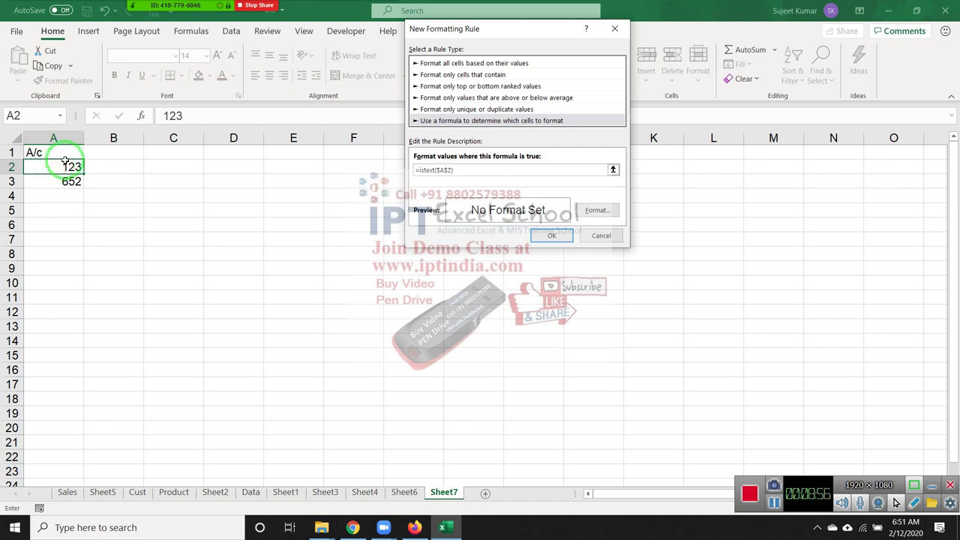
{"action": "left_click", "coordinate": [441, 169]}
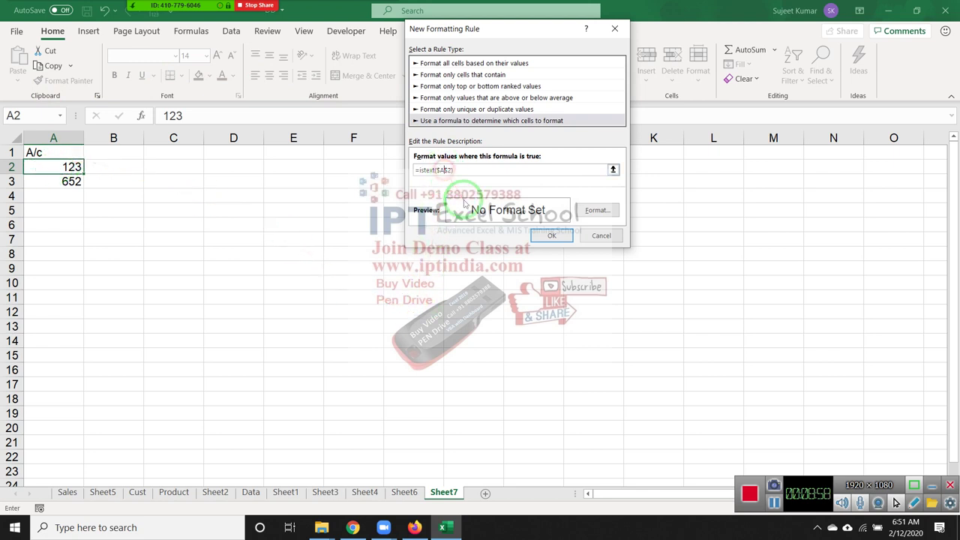
{"action": "left_click", "coordinate": [597, 210]}
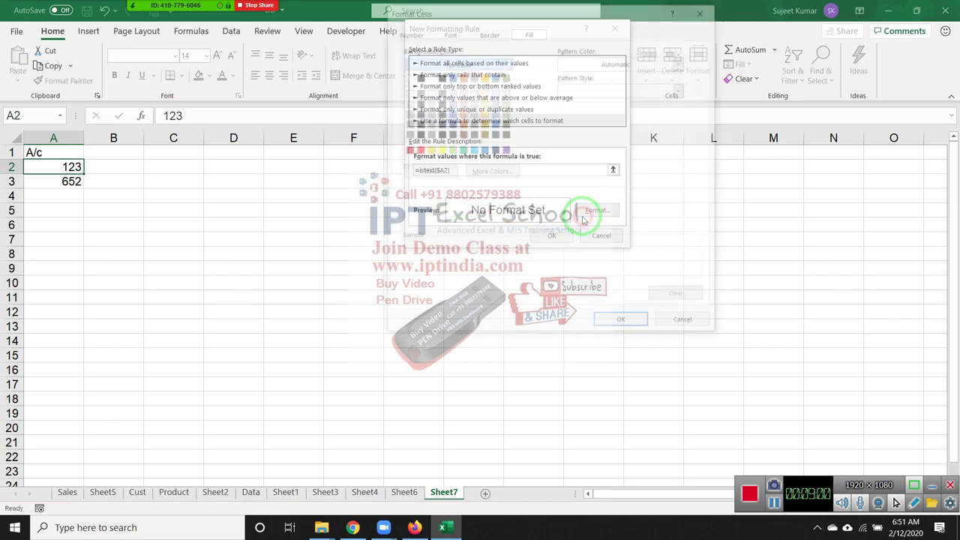
{"action": "left_click", "coordinate": [418, 149]}
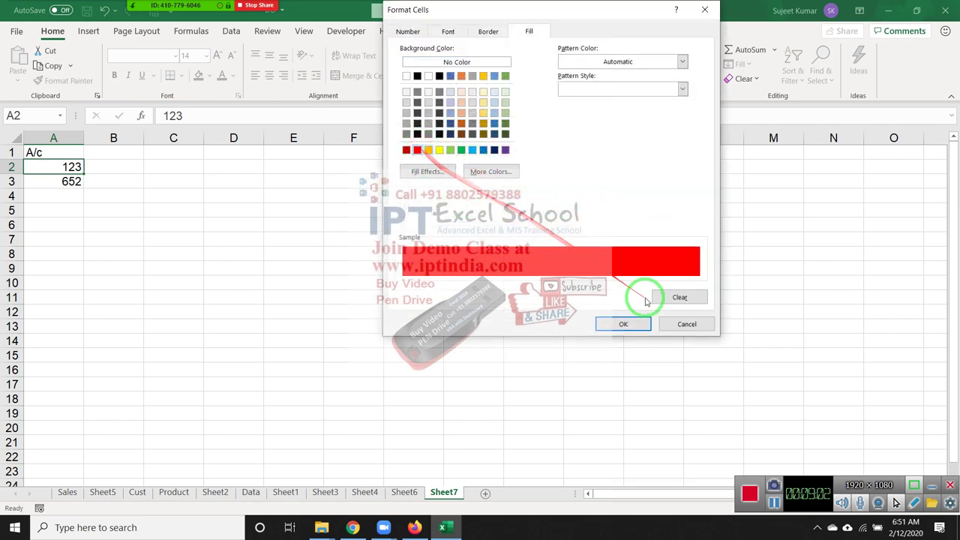
{"action": "left_click", "coordinate": [624, 324]}
{"action": "left_click", "coordinate": [551, 236]}
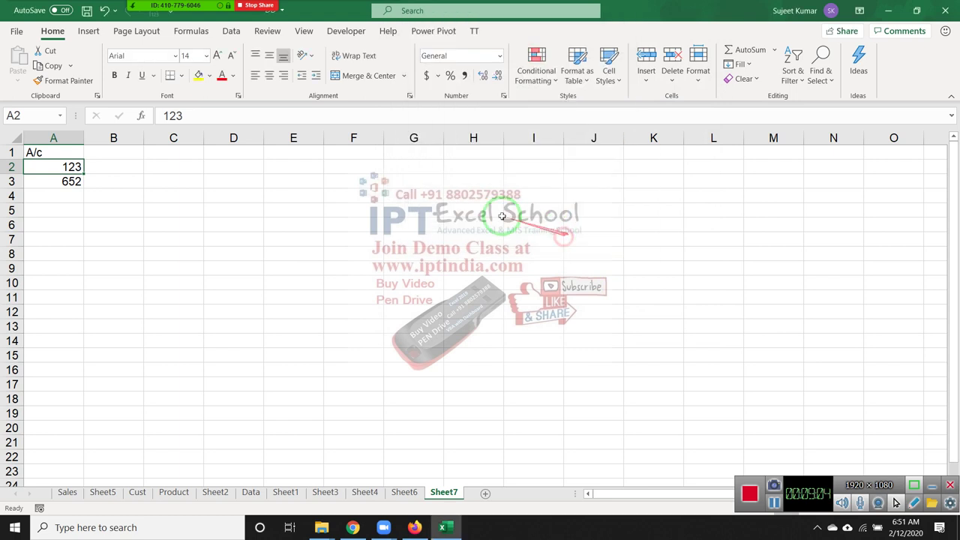
- Paint A2's formatting down to A16, then enter sd in A5 to test the rule
{"action": "left_click", "coordinate": [64, 80]}
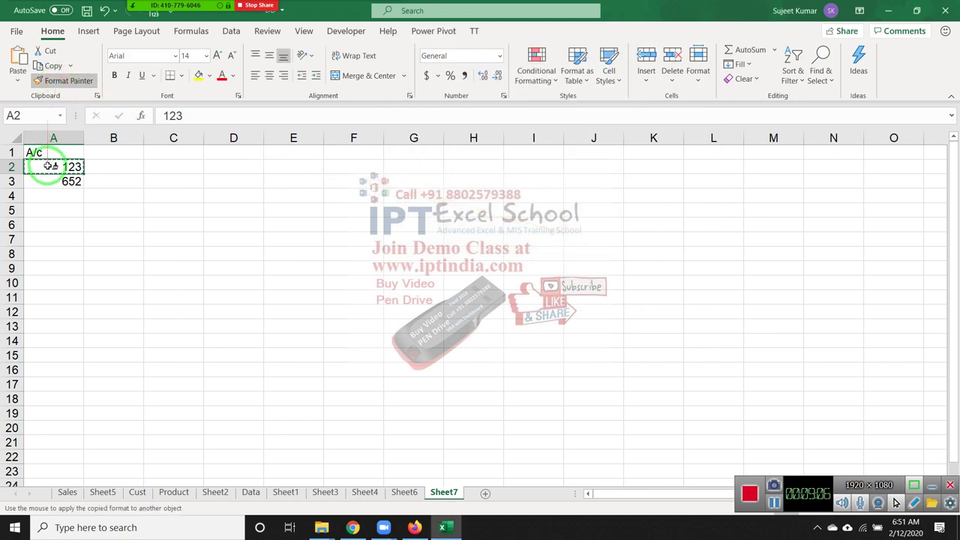
{"action": "left_click_drag", "start_coordinate": [53, 167], "coordinate": [57, 369]}
{"action": "left_click", "coordinate": [68, 207]}
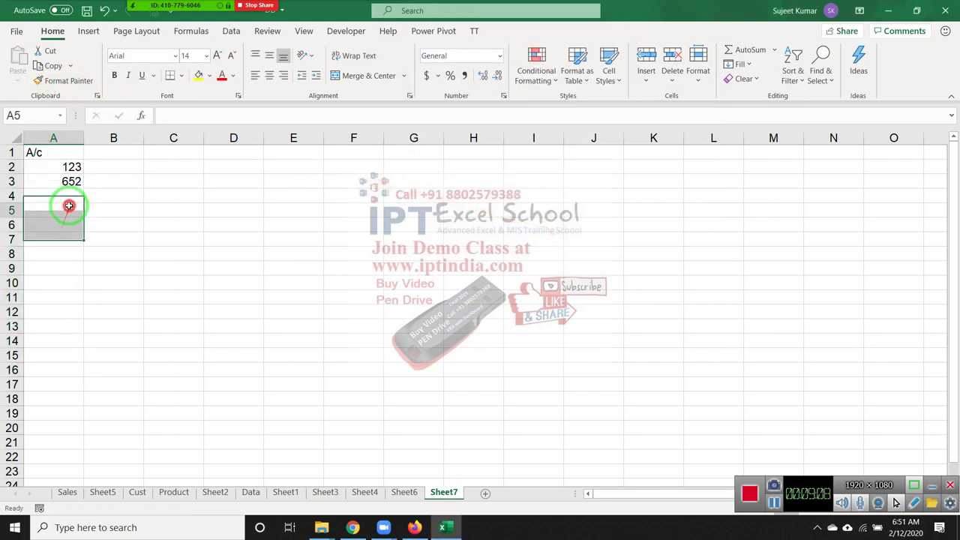
{"action": "type", "text": "sd"}
{"action": "key", "text": "Return"}
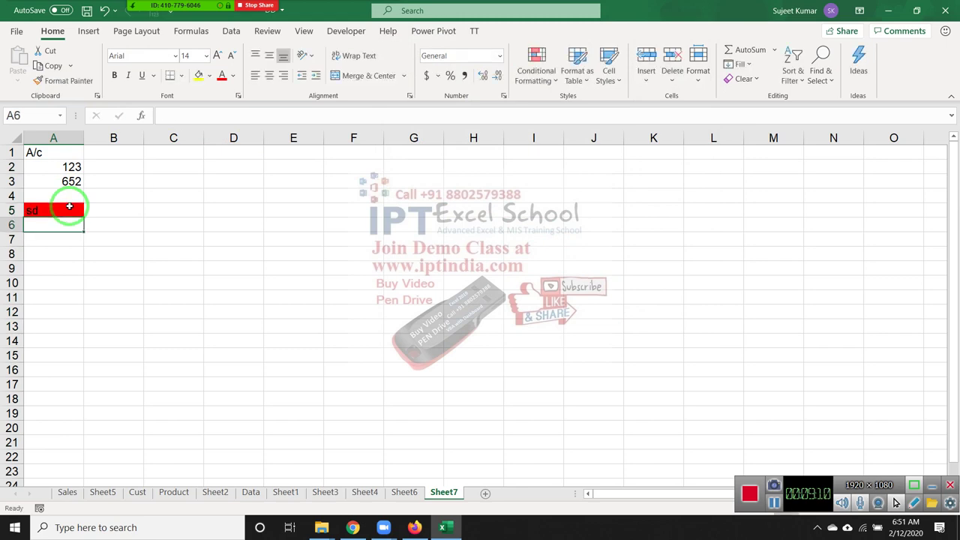
- Browse through the workbook's sheet tabs and settle on the Sales sheet
{"action": "left_click", "coordinate": [252, 492]}
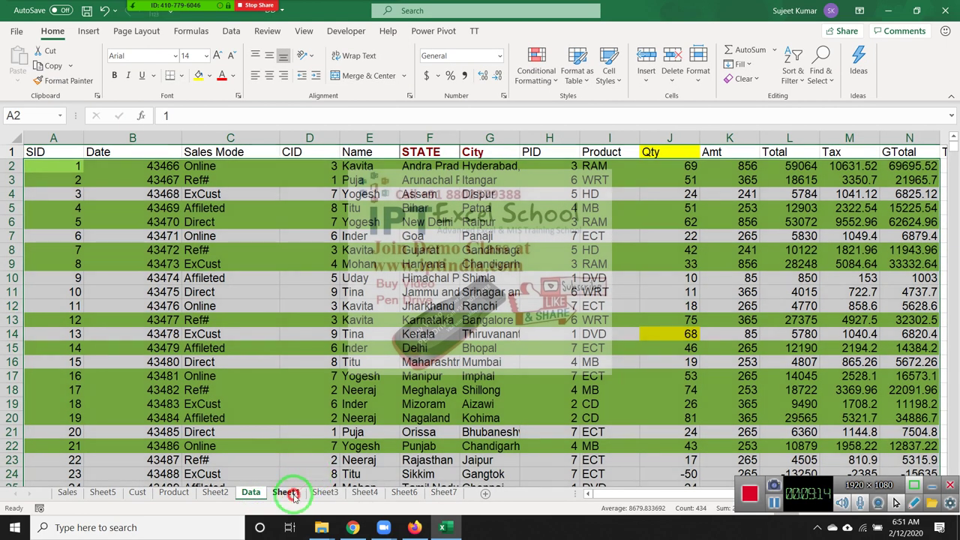
{"action": "left_click", "coordinate": [287, 492]}
{"action": "left_click", "coordinate": [322, 493]}
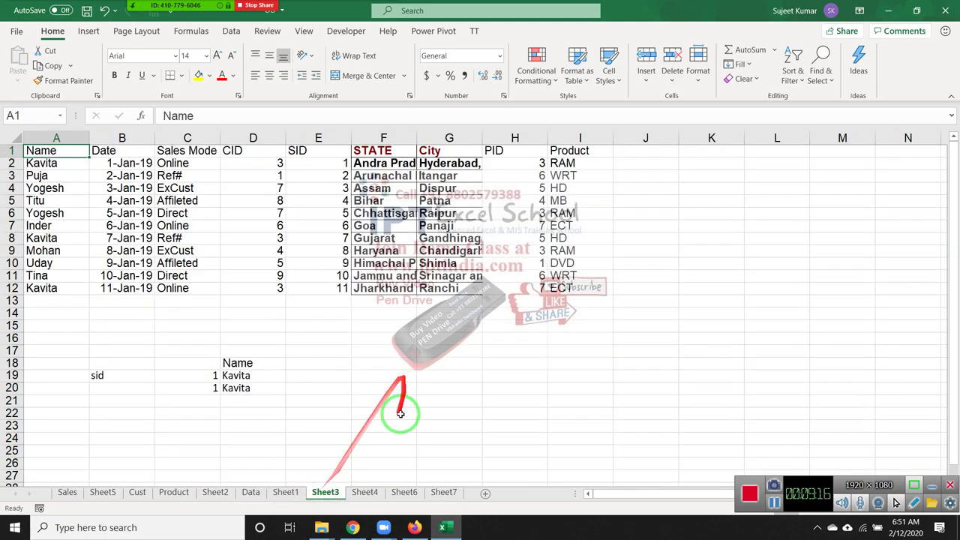
{"action": "left_click", "coordinate": [365, 493]}
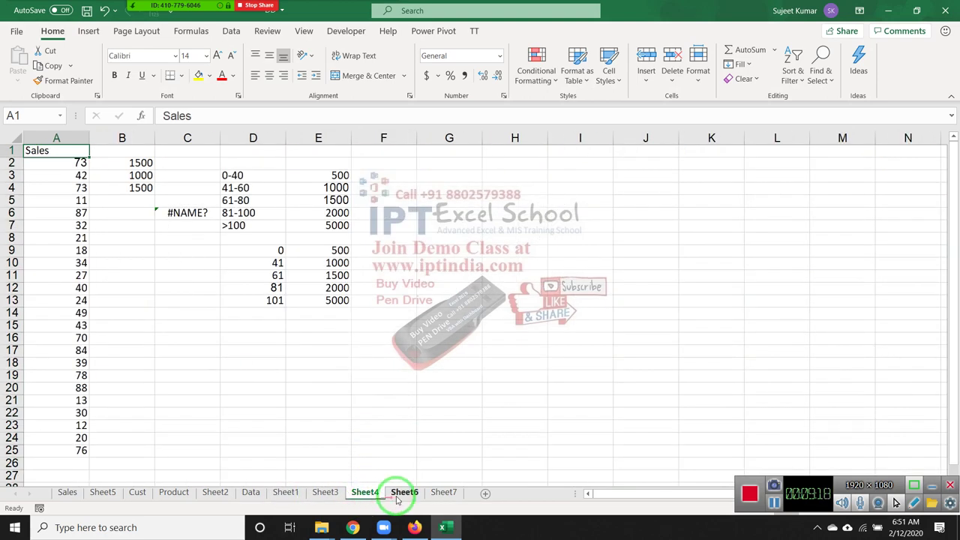
{"action": "left_click", "coordinate": [398, 494]}
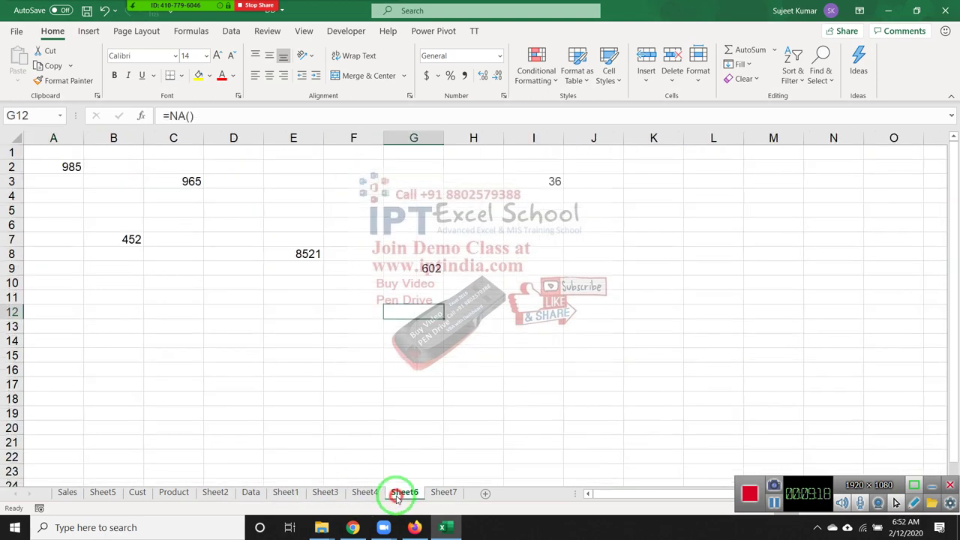
{"action": "left_click", "coordinate": [174, 492]}
{"action": "left_click", "coordinate": [216, 492]}
{"action": "left_click", "coordinate": [251, 493]}
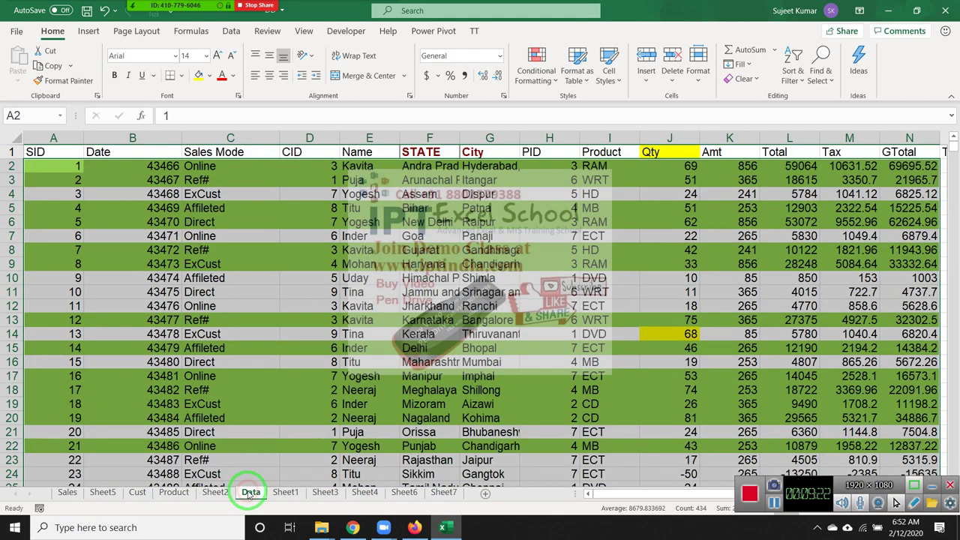
{"action": "left_click", "coordinate": [285, 493]}
{"action": "left_click", "coordinate": [324, 493]}
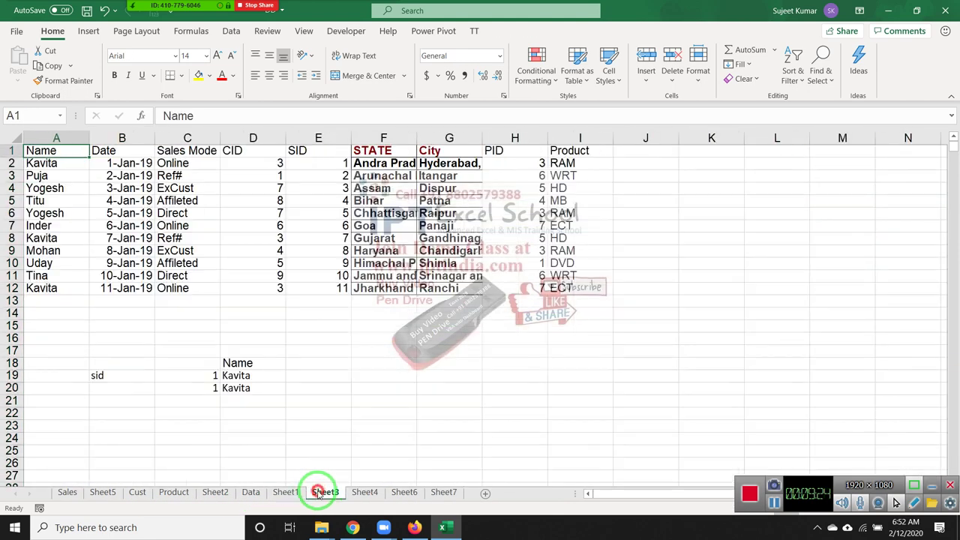
{"action": "left_click", "coordinate": [364, 494]}
{"action": "left_click", "coordinate": [405, 495]}
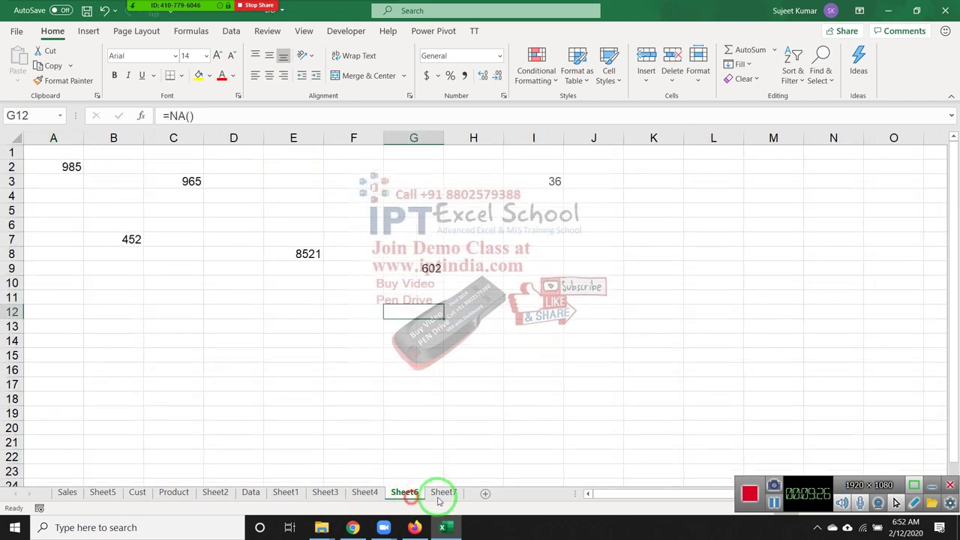
{"action": "left_click", "coordinate": [444, 495]}
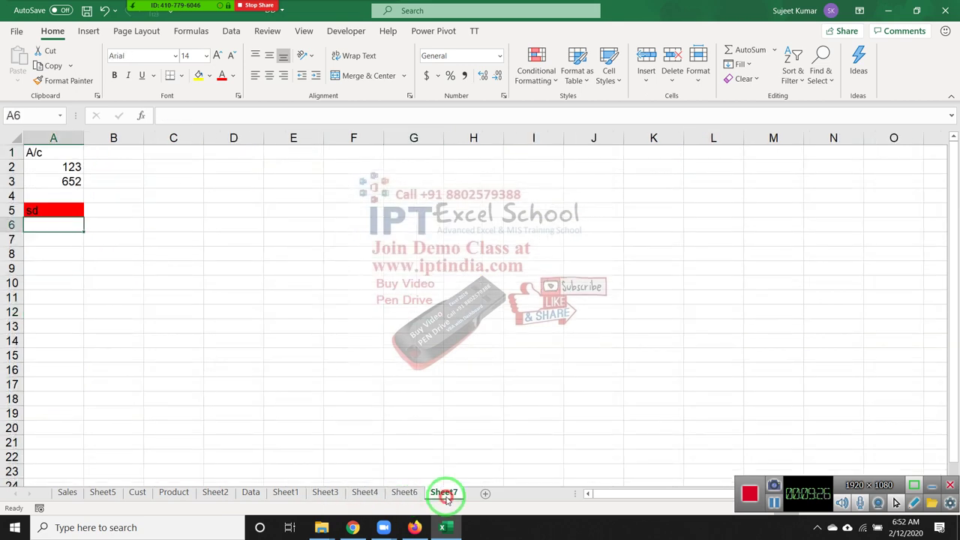
{"action": "left_click", "coordinate": [66, 493]}
{"action": "left_click", "coordinate": [104, 493]}
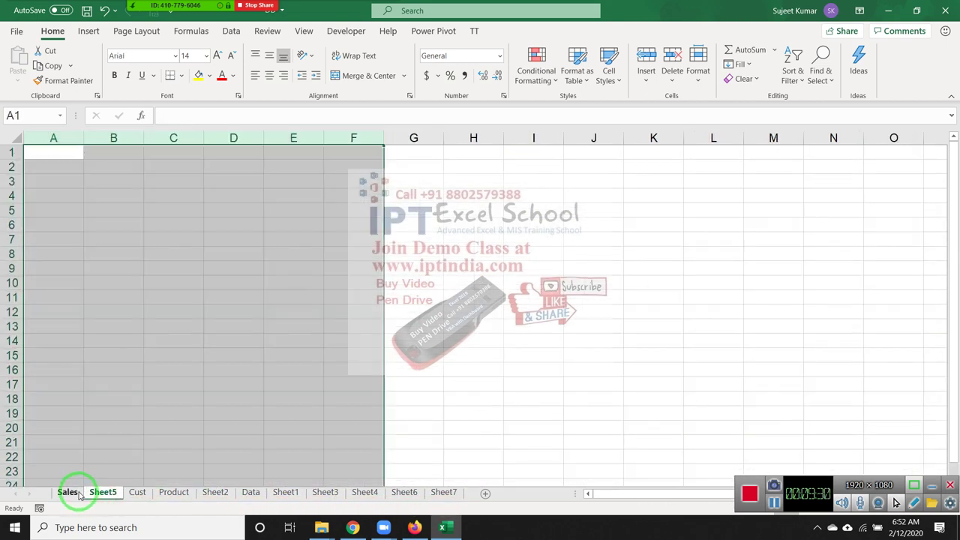
{"action": "left_click", "coordinate": [78, 494]}
- Copy the Sales table from A1 and paste it into a new Sheet8
{"action": "left_click", "coordinate": [225, 376]}
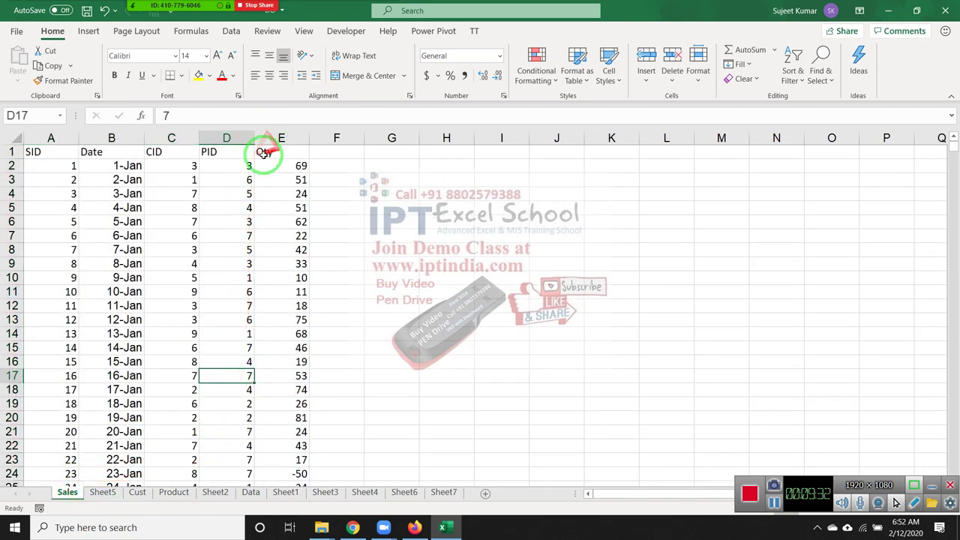
{"action": "mouse_move", "coordinate": [53, 154]}
{"action": "left_mouse_down"}
{"action": "mouse_move", "coordinate": [312, 510]}
{"action": "mouse_move", "coordinate": [278, 375]}
{"action": "left_mouse_up"}
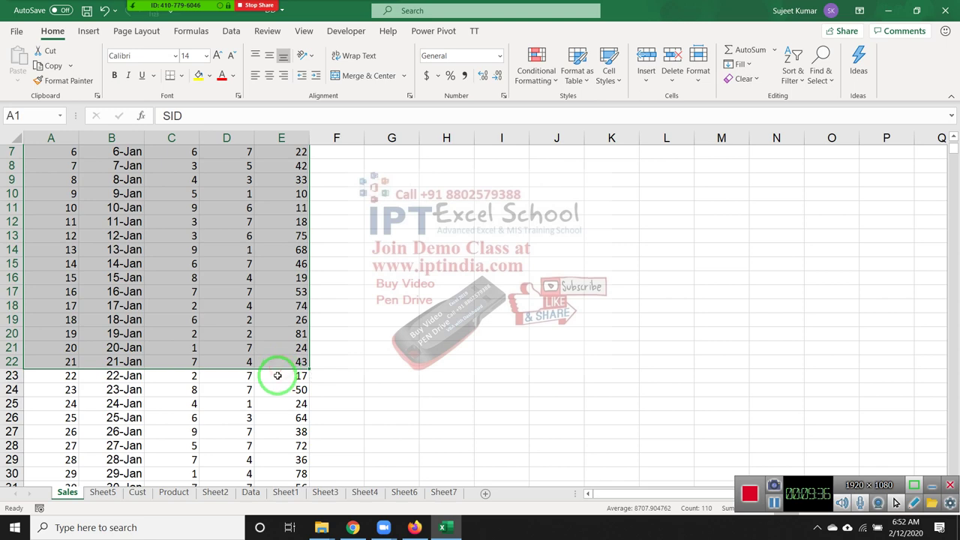
{"action": "key", "text": "ctrl+c"}
{"action": "left_click", "coordinate": [485, 493]}
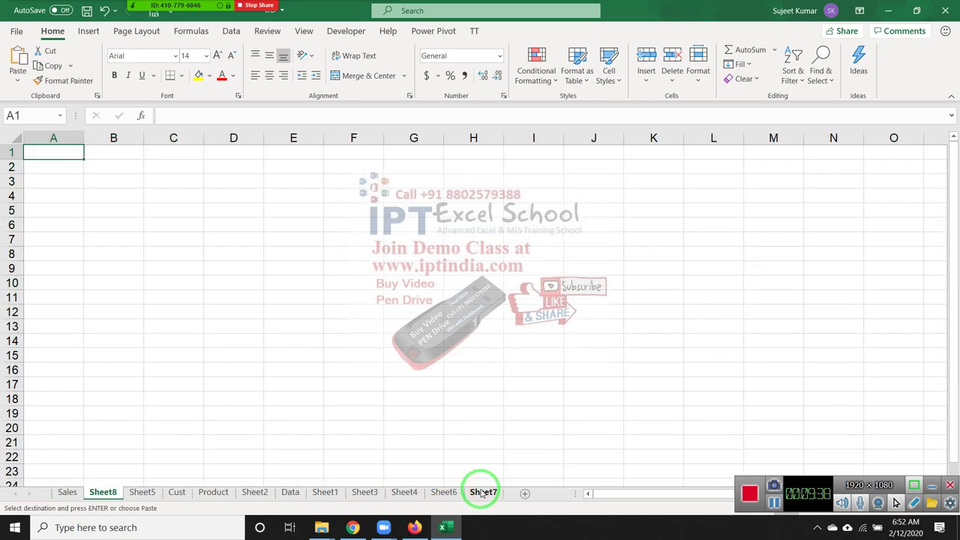
{"action": "key", "text": "ctrl+v"}
{"action": "left_click", "coordinate": [411, 287]}
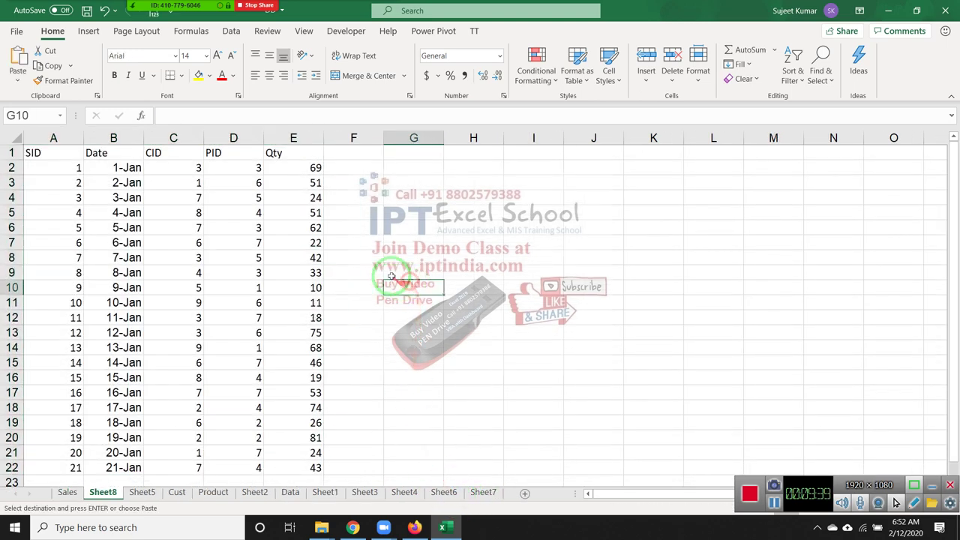
{"action": "left_click", "coordinate": [433, 181]}
{"action": "type", "text": "1"}
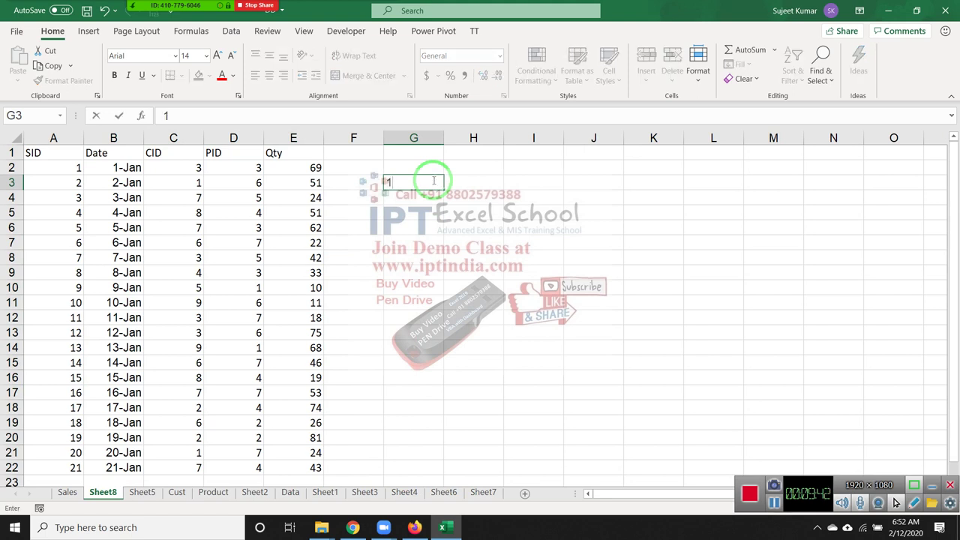
{"action": "key", "text": "Return"}
{"action": "type", "text": "2"}
{"action": "key", "text": "Return"}
{"action": "type", "text": "3"}
{"action": "key", "text": "Return"}
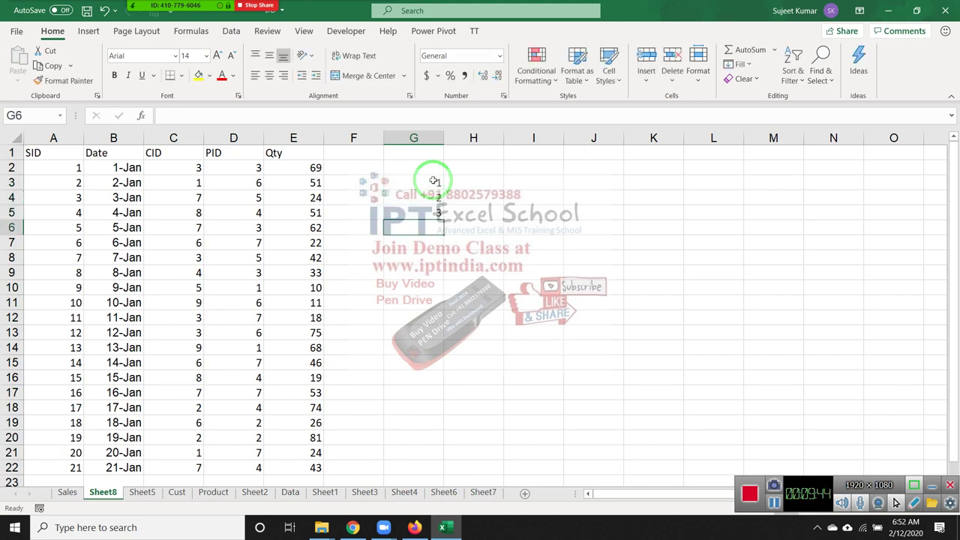
{"action": "left_click", "coordinate": [456, 183]}
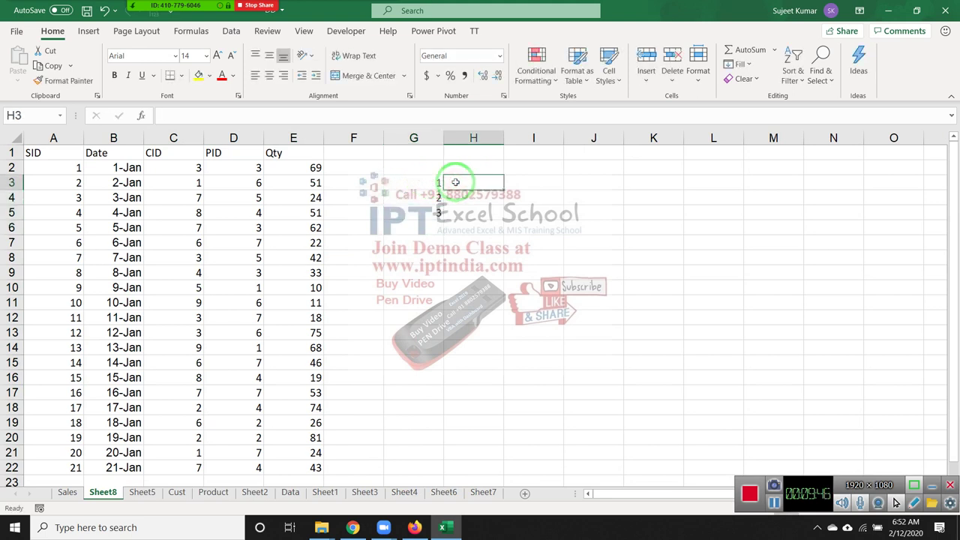
{"action": "type", "text": "=l"}
{"action": "key", "text": "Tab"}
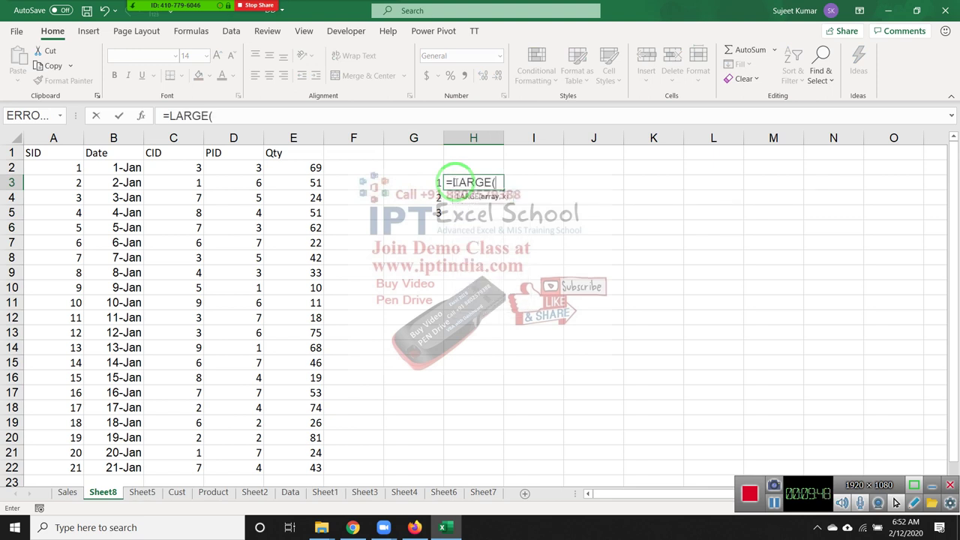
{"action": "left_click", "coordinate": [296, 138]}
{"action": "type", "text": ","}
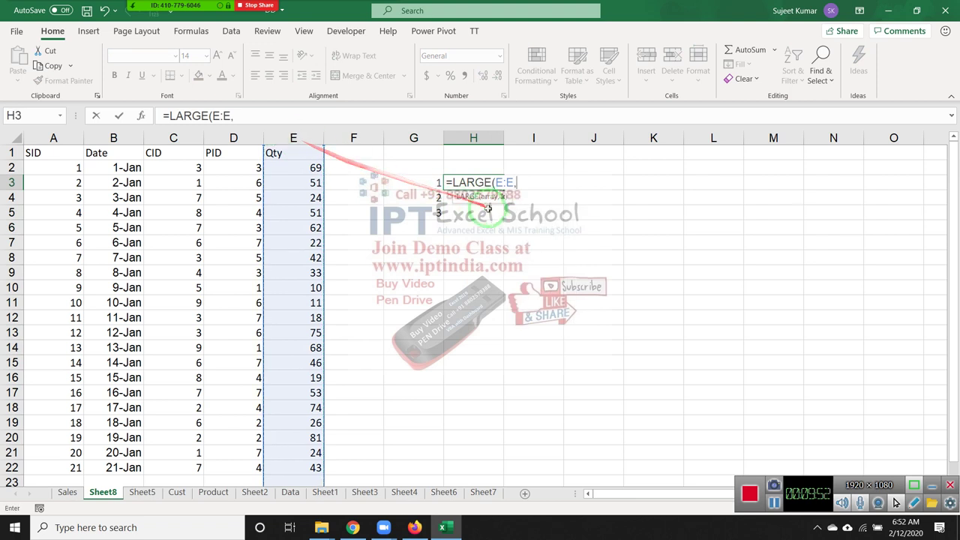
{"action": "left_click", "coordinate": [428, 193]}
{"action": "left_click", "coordinate": [430, 184]}
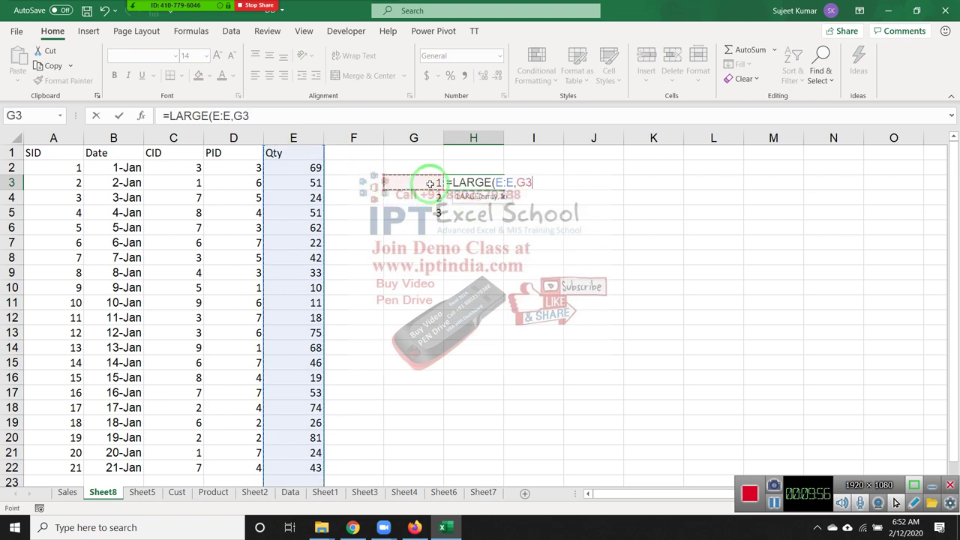
{"action": "key", "text": "Return"}
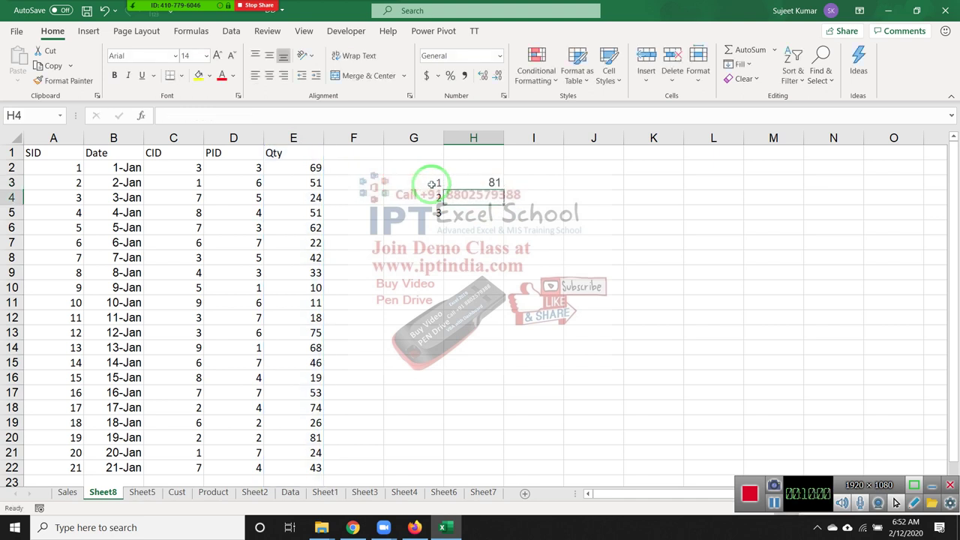
{"action": "type", "text": "=la"}
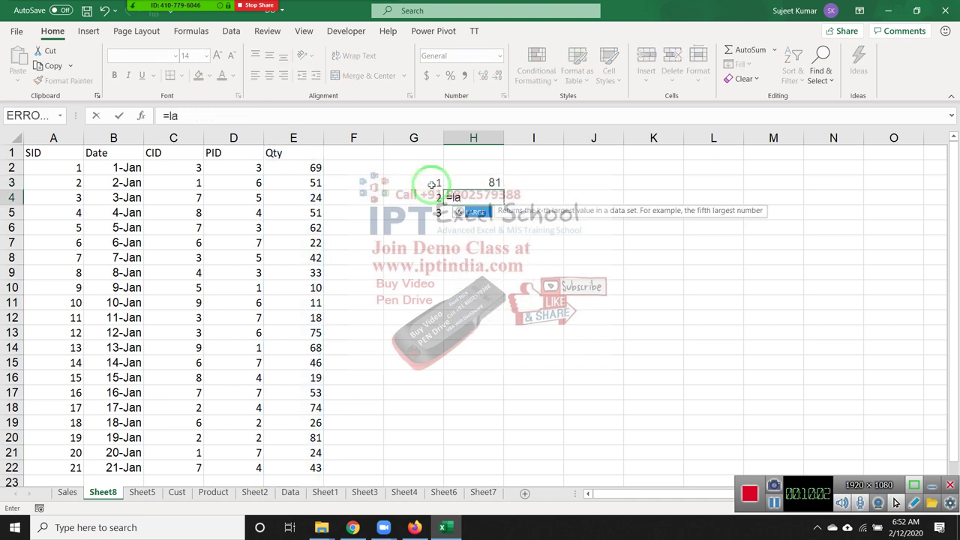
{"action": "key", "text": "Tab"}
{"action": "left_click", "coordinate": [289, 139]}
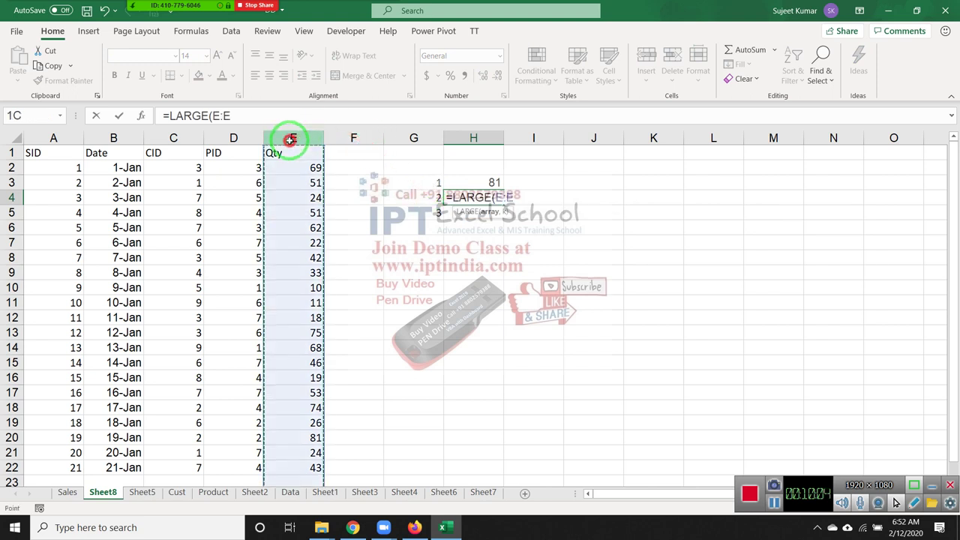
{"action": "type", "text": ","}
{"action": "left_click", "coordinate": [424, 197]}
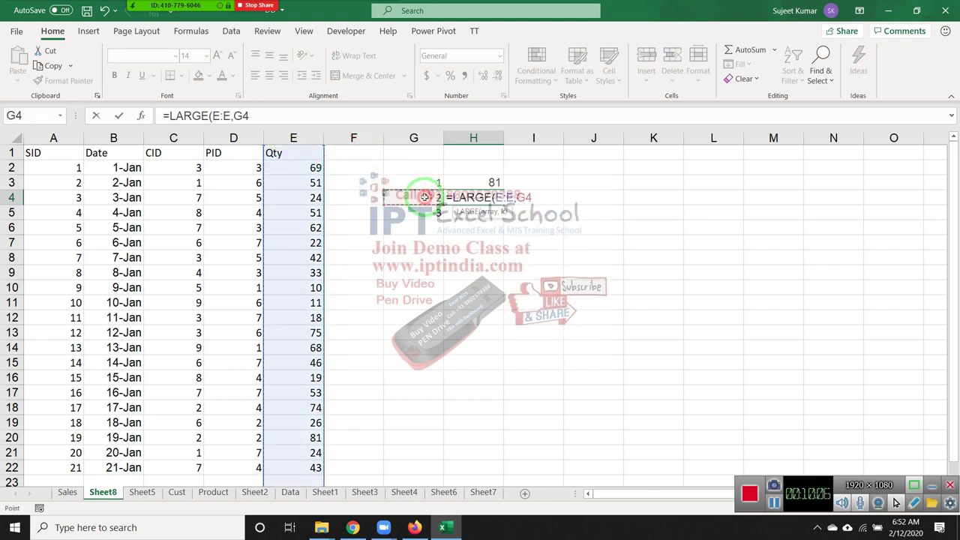
{"action": "key", "text": "Return"}
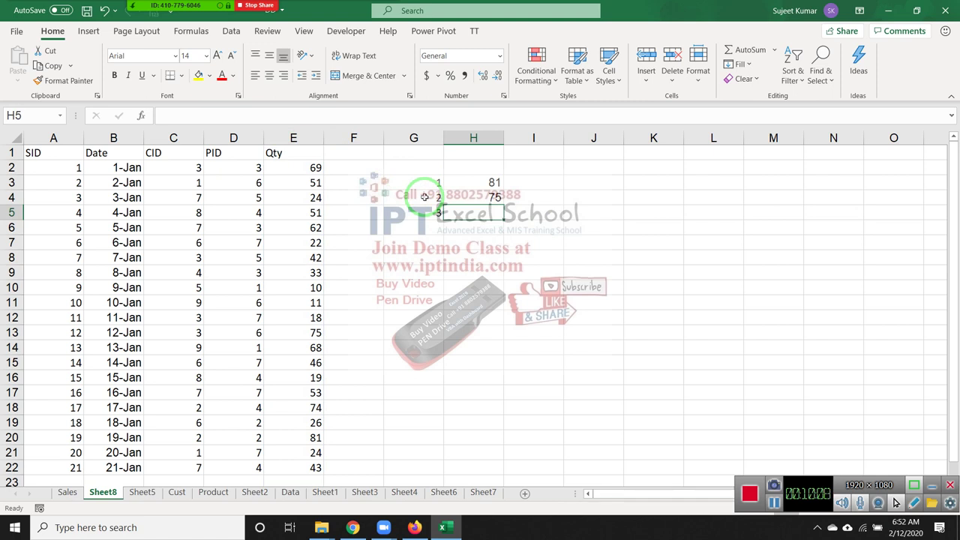
{"action": "type", "text": "=lar"}
{"action": "key", "text": "Tab"}
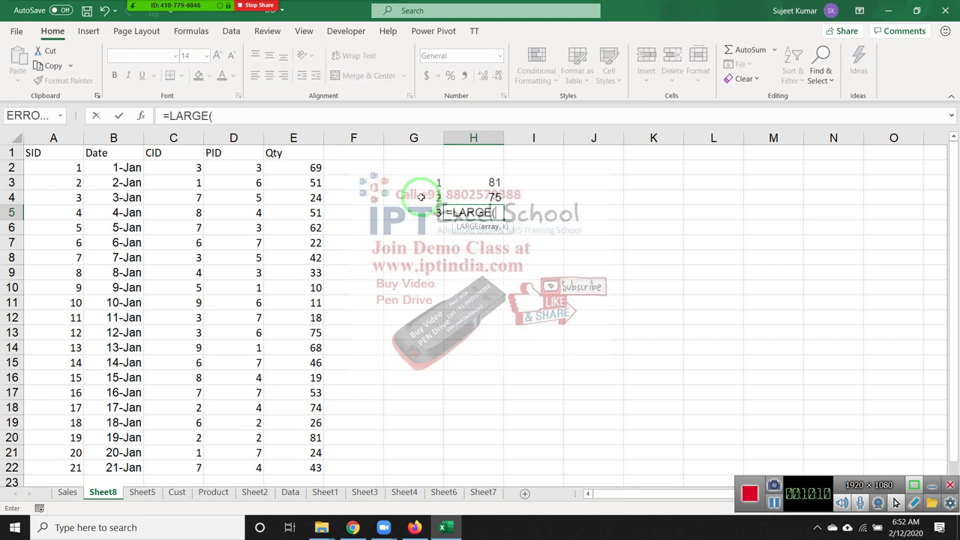
{"action": "left_click", "coordinate": [298, 127]}
{"action": "type", "text": ","}
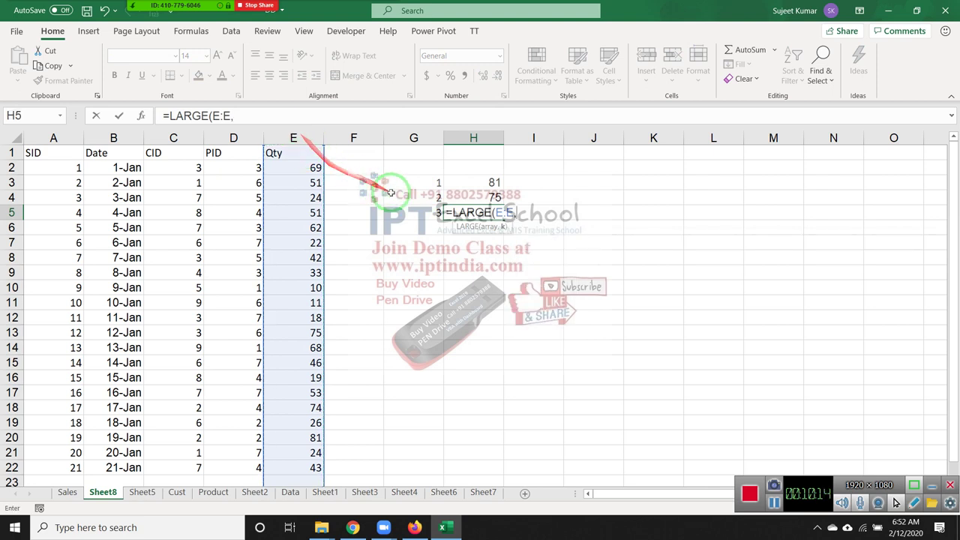
{"action": "left_click", "coordinate": [429, 212]}
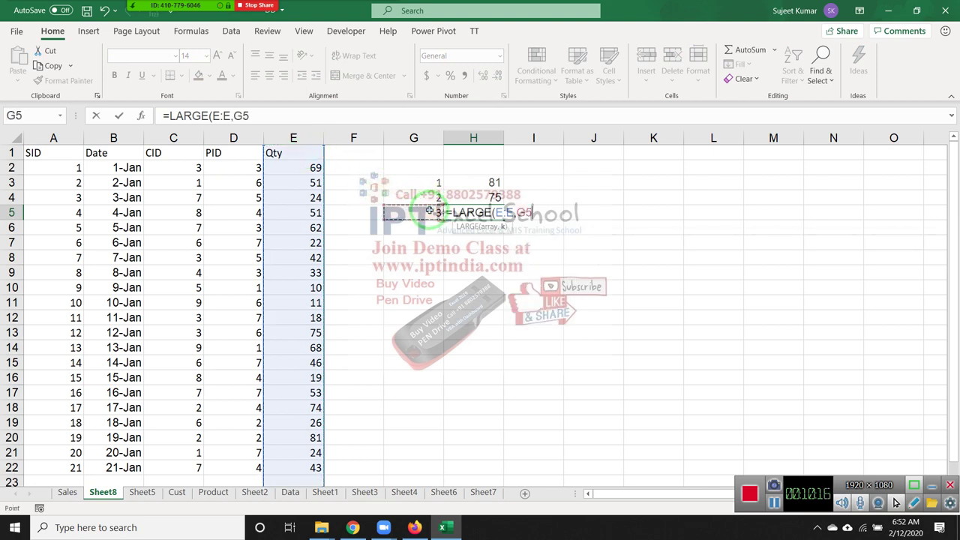
{"action": "key", "text": "Return"}
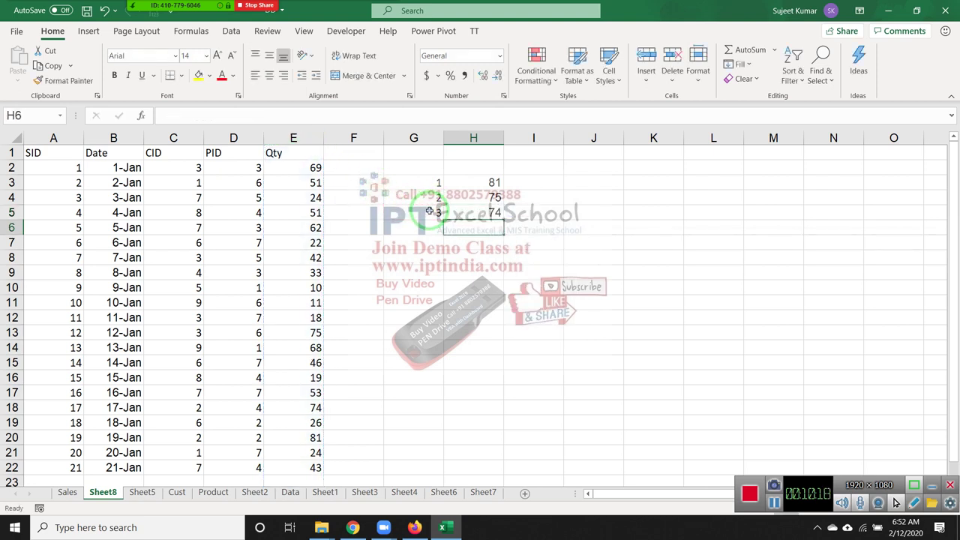
{"action": "left_click", "coordinate": [313, 242]}
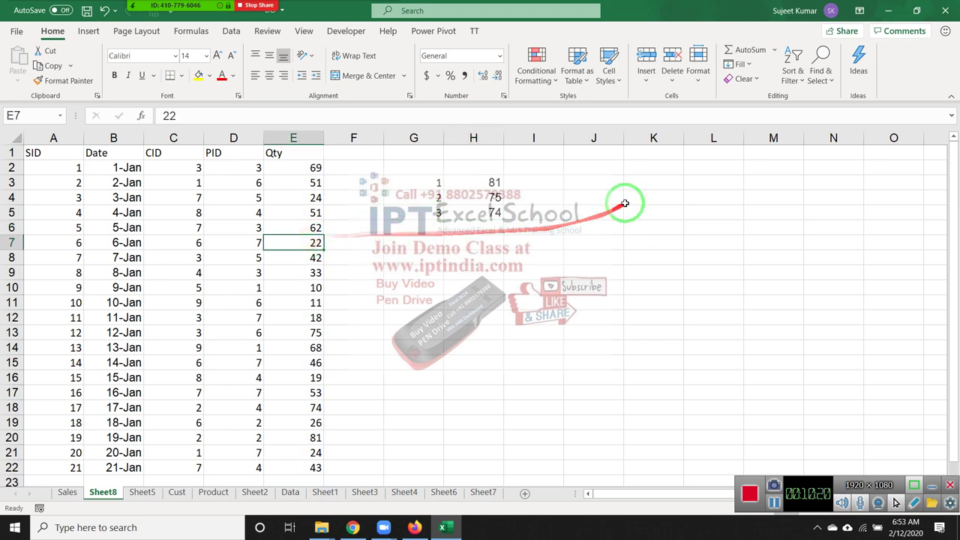
{"action": "type", "text": "81"}
{"action": "key", "text": "Return"}
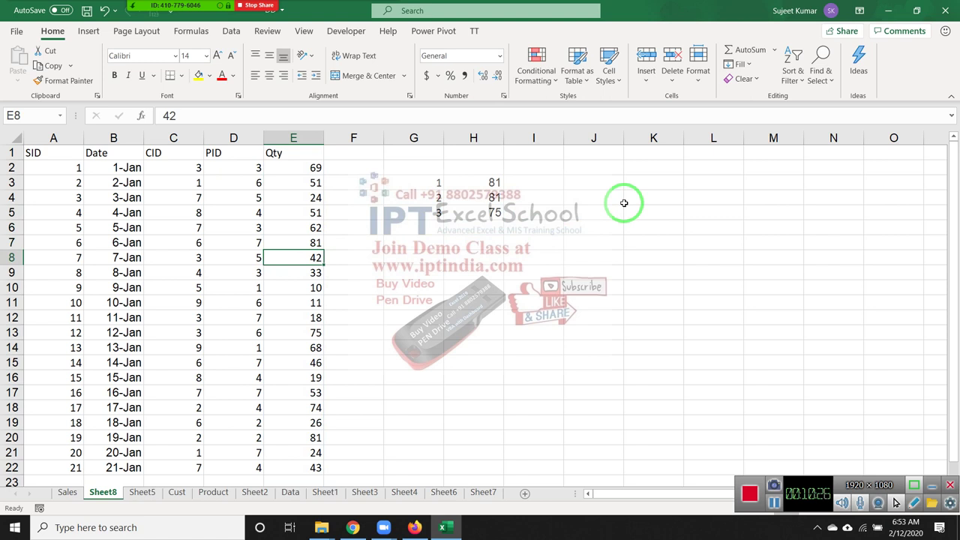
{"action": "key", "text": "ctrl+z"}
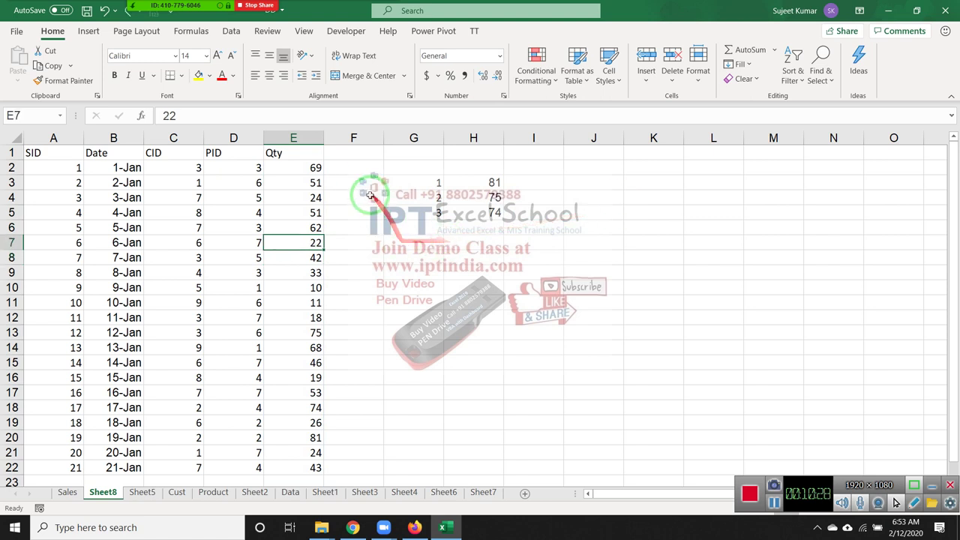
- For cell E2, start a formula rule using =LARGE($E:$E,1) over column E
{"action": "left_click", "coordinate": [317, 167]}
{"action": "left_click", "coordinate": [553, 77]}
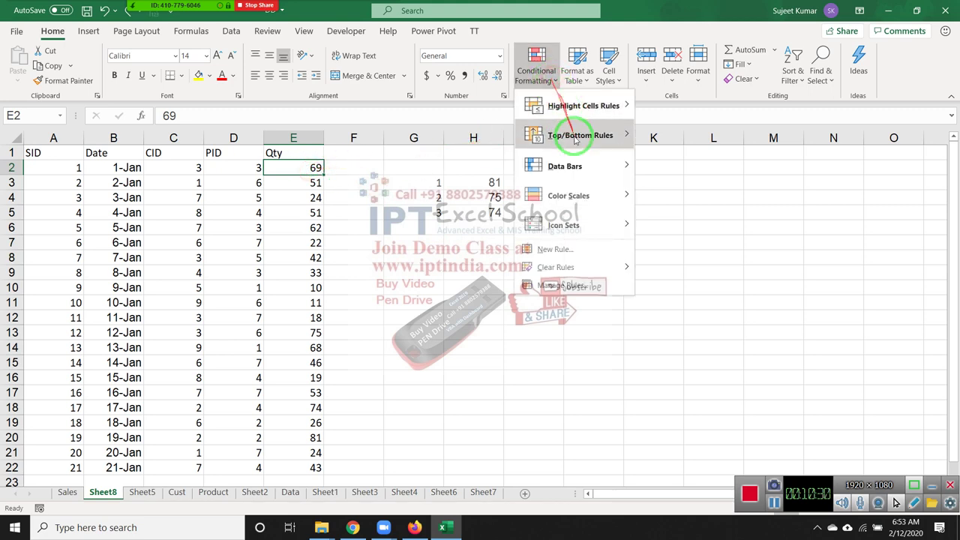
{"action": "left_click", "coordinate": [559, 249]}
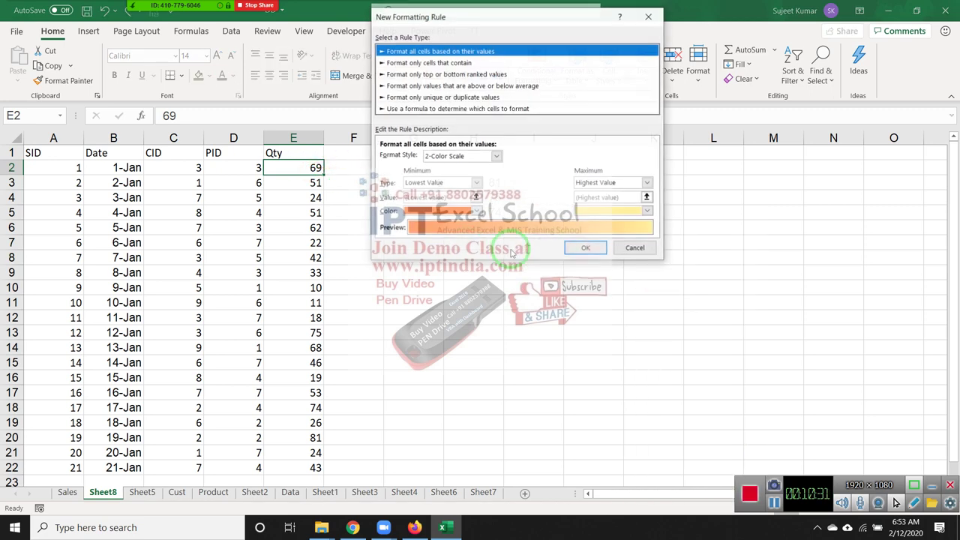
{"action": "left_click", "coordinate": [425, 109]}
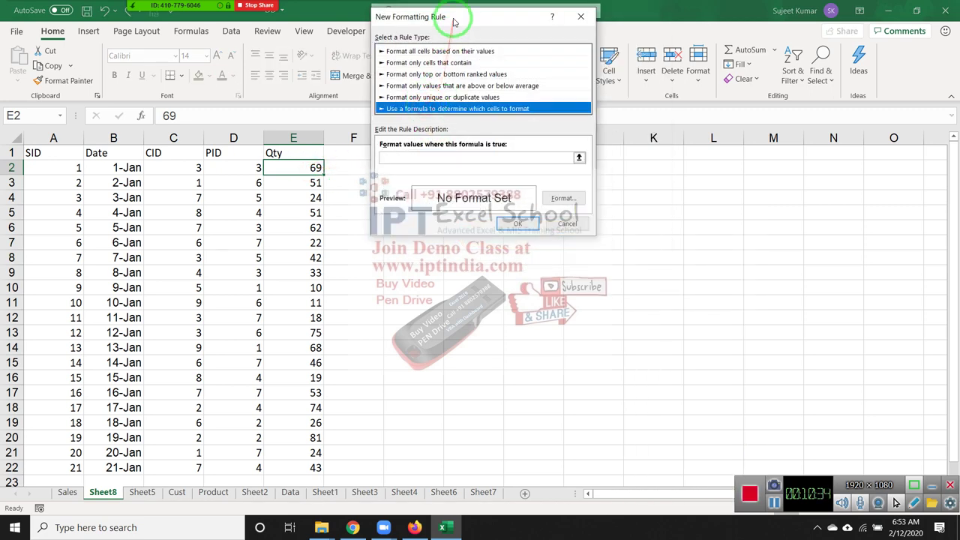
{"action": "left_click_drag", "start_coordinate": [455, 17], "coordinate": [605, 84]}
{"action": "left_click", "coordinate": [575, 225]}
{"action": "type", "text": "=large("}
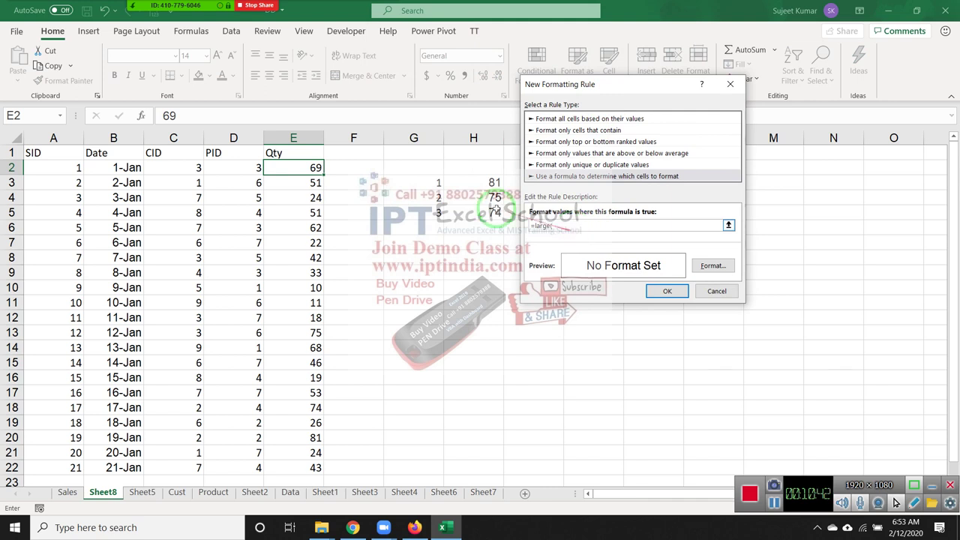
{"action": "left_click", "coordinate": [291, 138]}
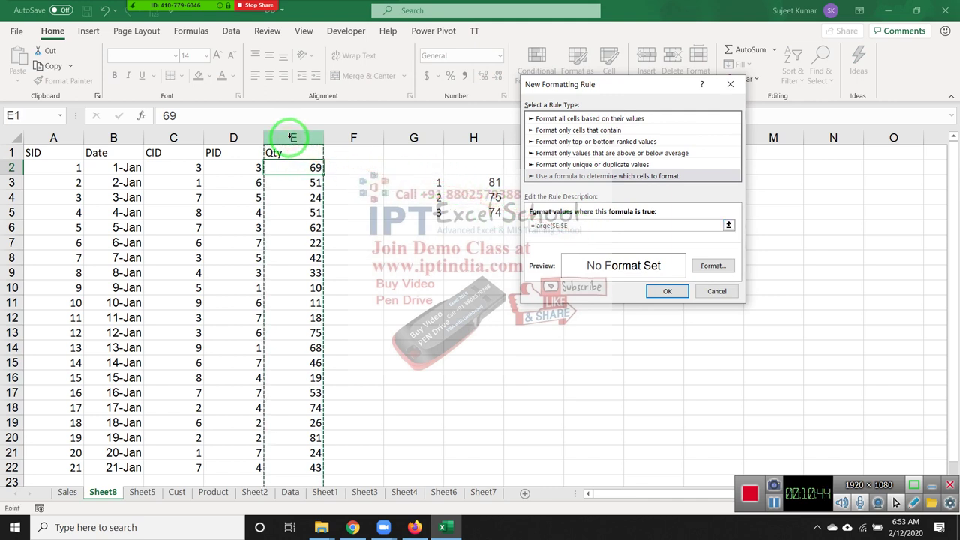
{"action": "type", "text": ","}
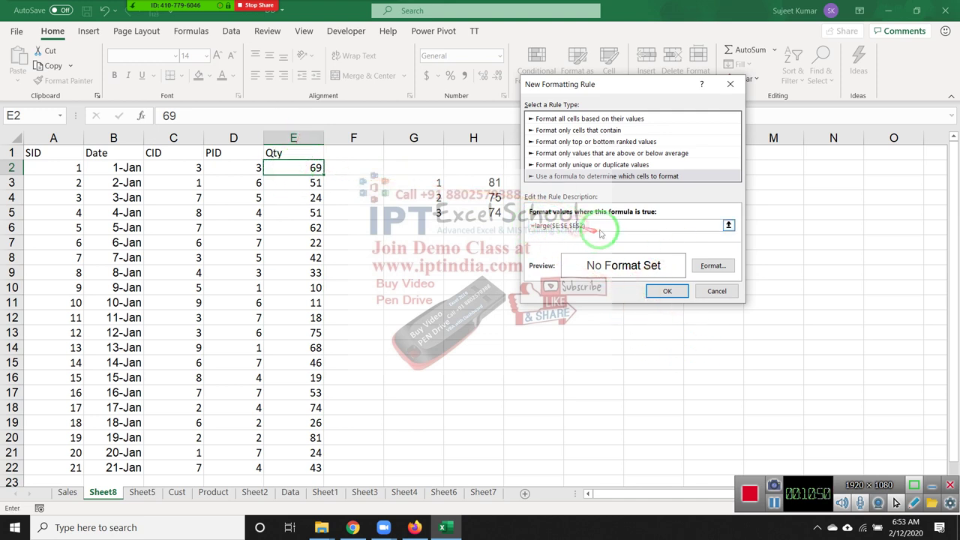
- Give the LARGE rule a light green fill and save it
{"action": "left_click", "coordinate": [713, 266]}
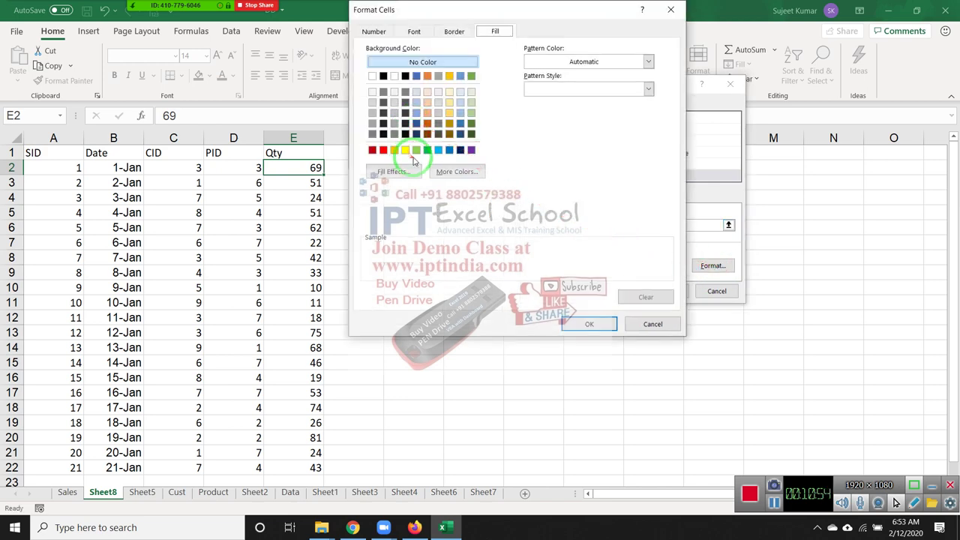
{"action": "left_click", "coordinate": [417, 151]}
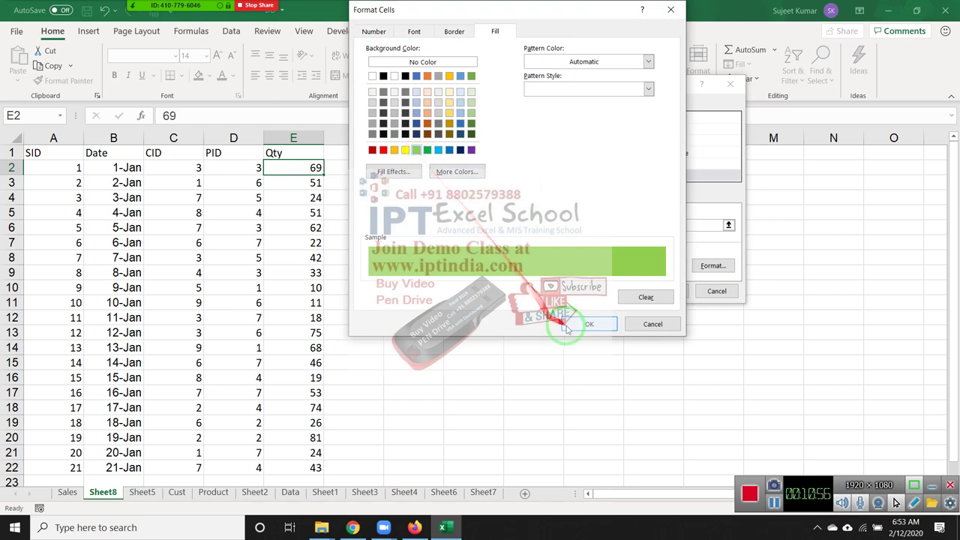
{"action": "left_click", "coordinate": [589, 325]}
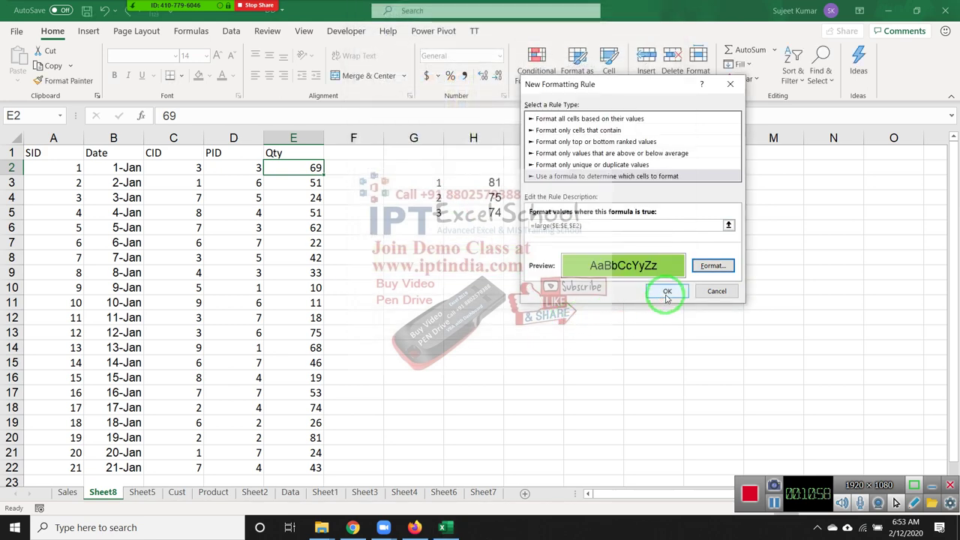
{"action": "left_click", "coordinate": [577, 225]}
{"action": "type", "text": "1"}
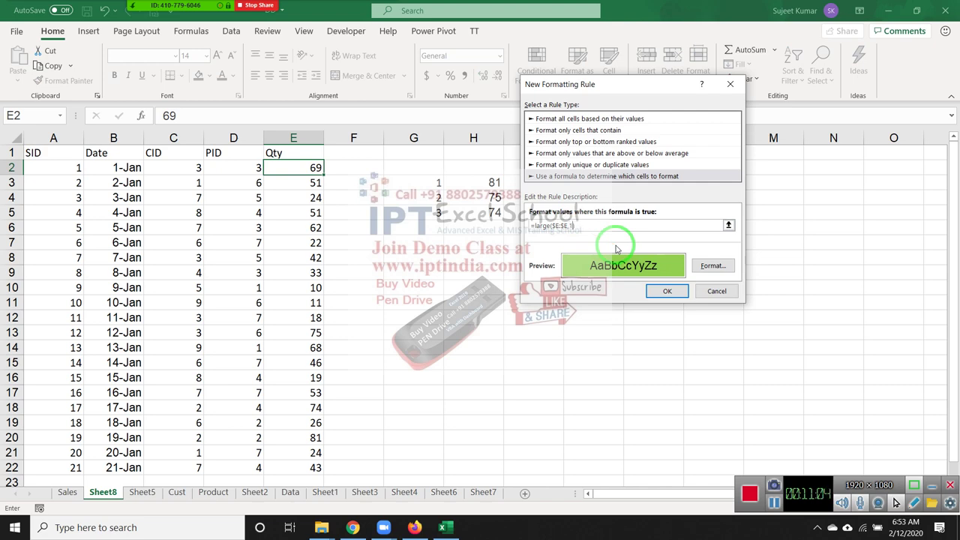
{"action": "left_click", "coordinate": [668, 291]}
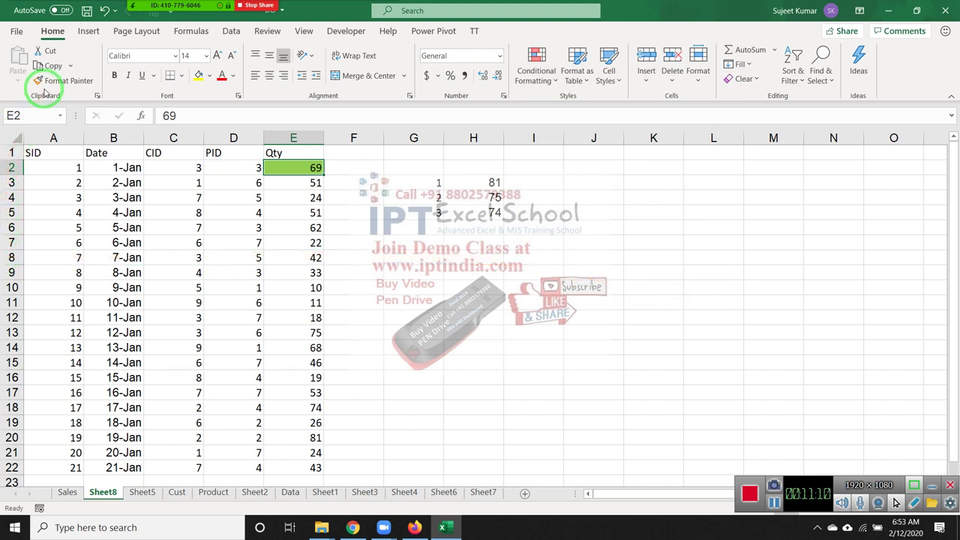
- Paint E2's formatting onto E3:E17, then undo the painted green fill
{"action": "left_click", "coordinate": [47, 87]}
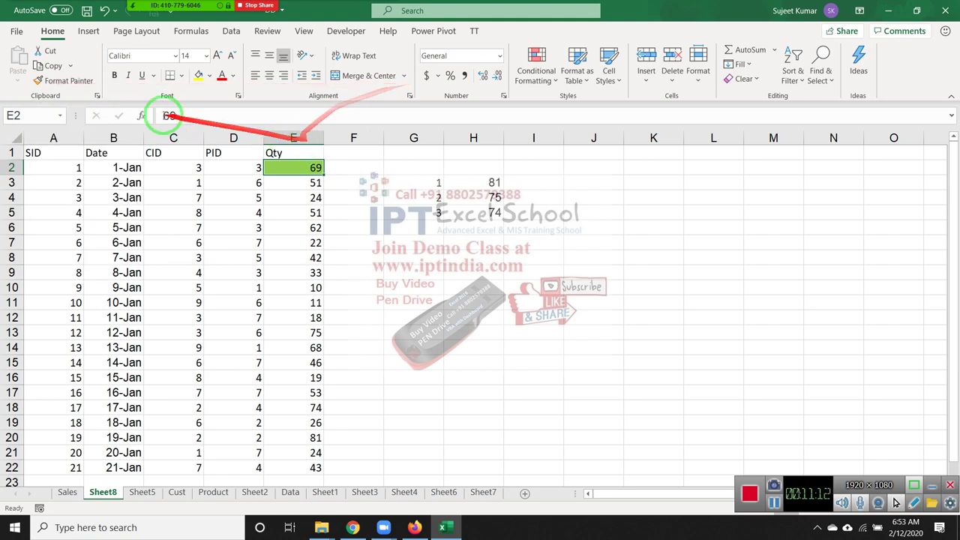
{"action": "left_click", "coordinate": [71, 80]}
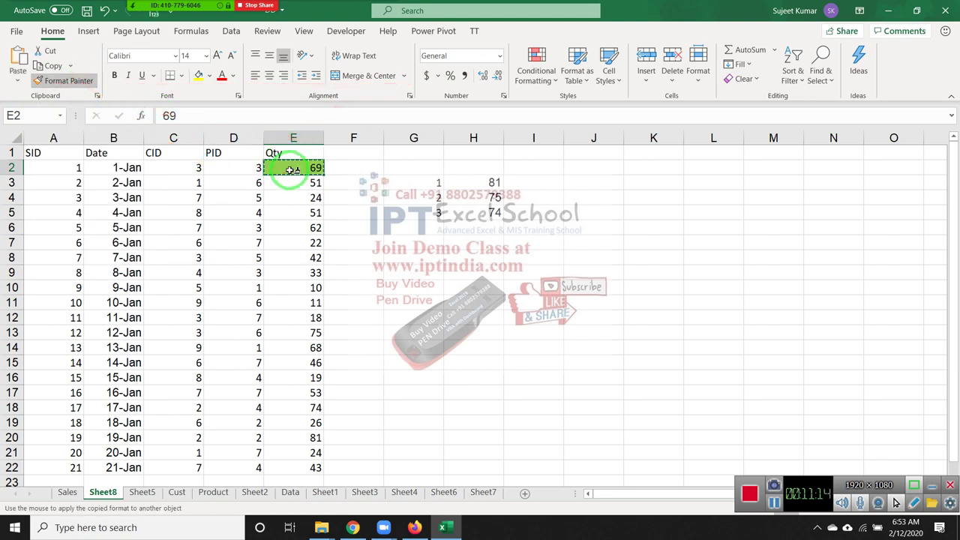
{"action": "left_click_drag", "start_coordinate": [293, 167], "coordinate": [301, 387]}
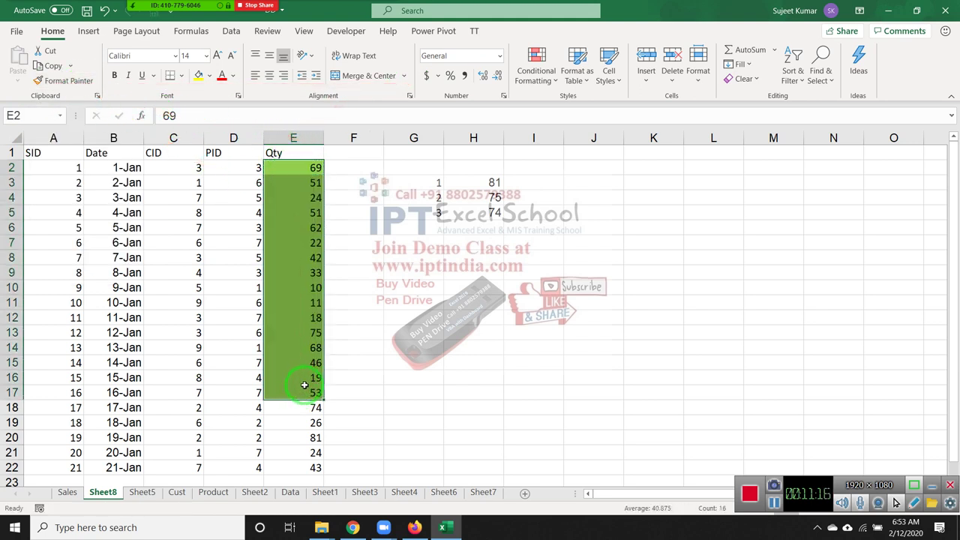
{"action": "key", "text": "ctrl+z"}
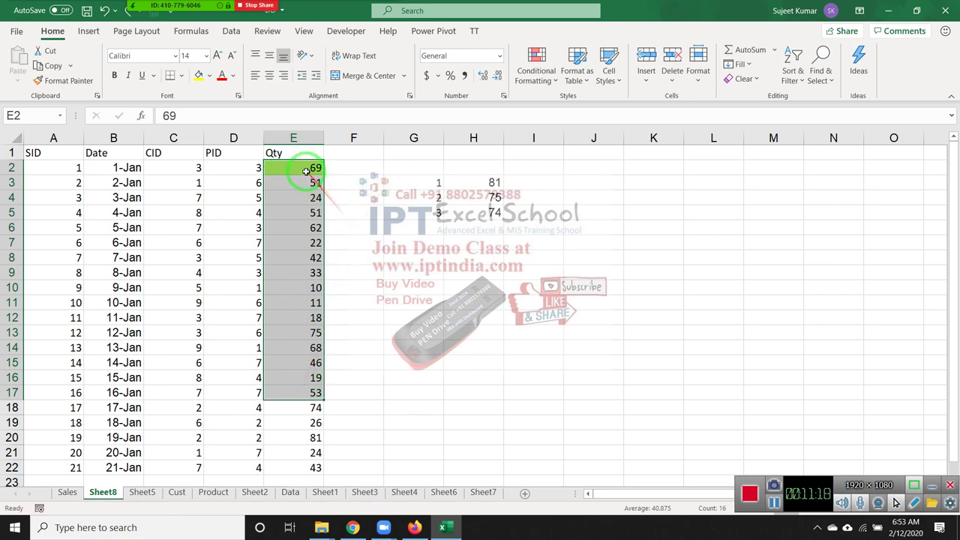
- Edit E2's LARGE rule formula to =LARGE($E:$E,1)=$E2 and apply it
{"action": "left_click", "coordinate": [307, 172]}
{"action": "left_click", "coordinate": [536, 63]}
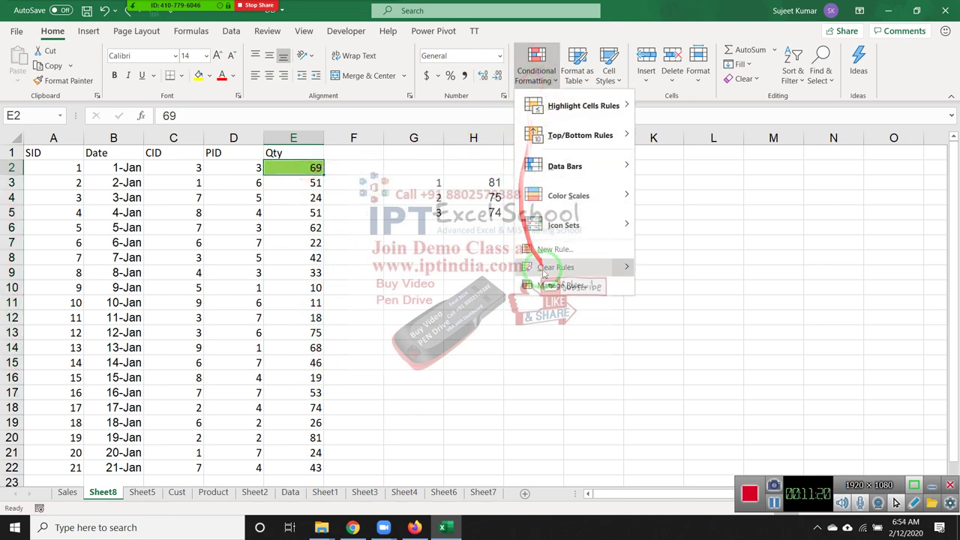
{"action": "left_click", "coordinate": [556, 284]}
{"action": "left_click", "coordinate": [537, 180]}
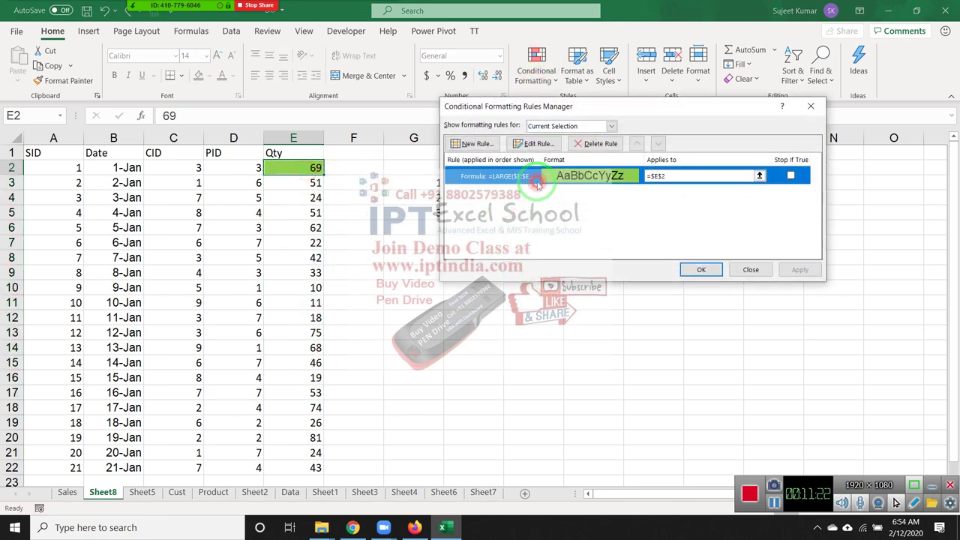
{"action": "double_click", "coordinate": [537, 184]}
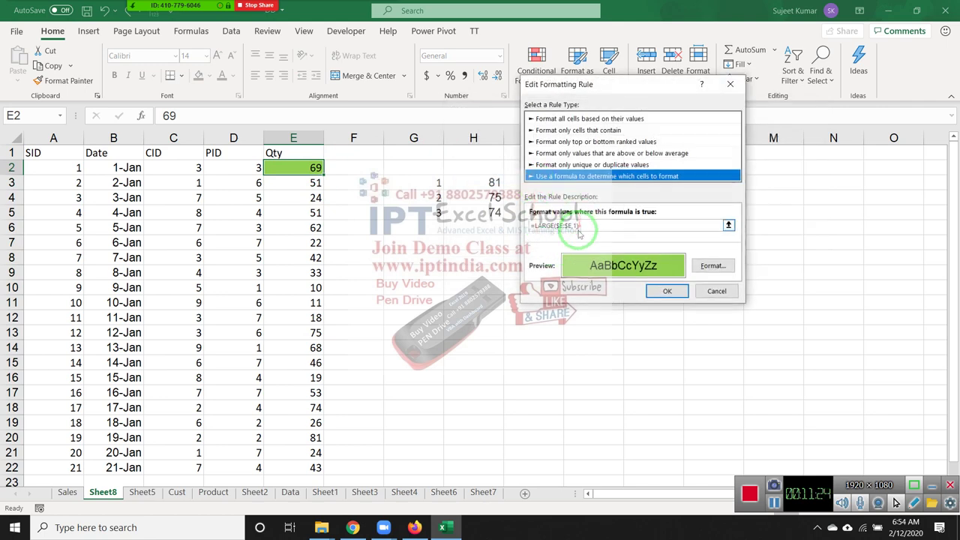
{"action": "left_click_drag", "start_coordinate": [623, 83], "coordinate": [699, 89]}
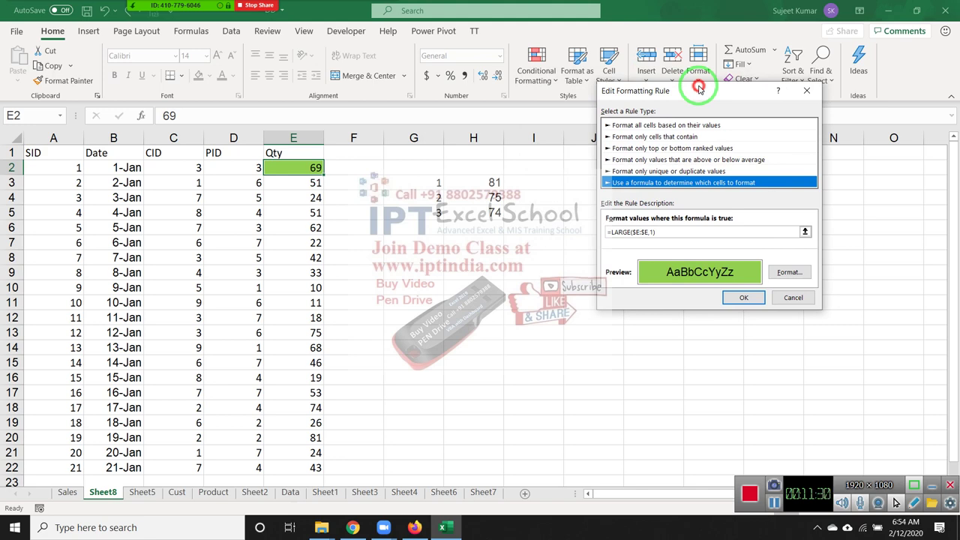
{"action": "left_click_drag", "start_coordinate": [699, 89], "coordinate": [699, 91]}
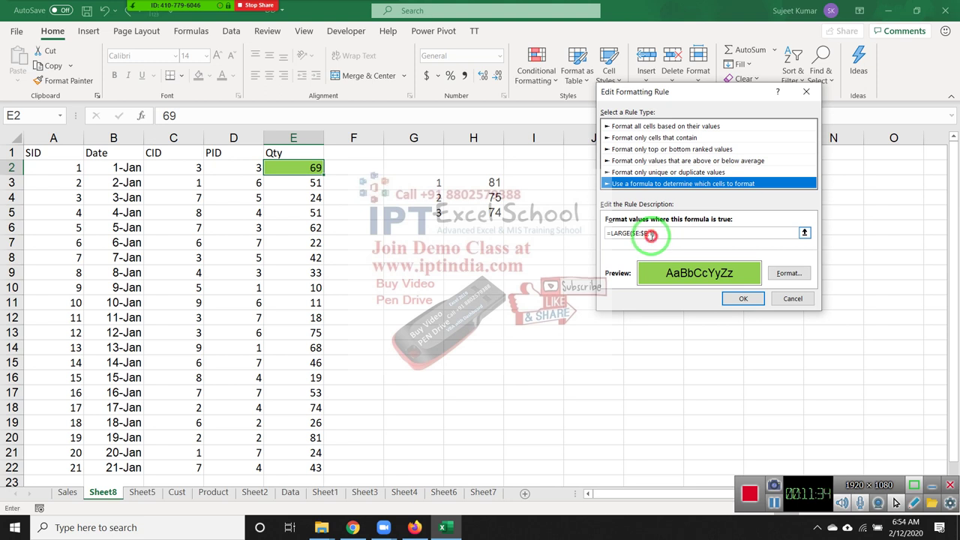
{"action": "left_click", "coordinate": [651, 235]}
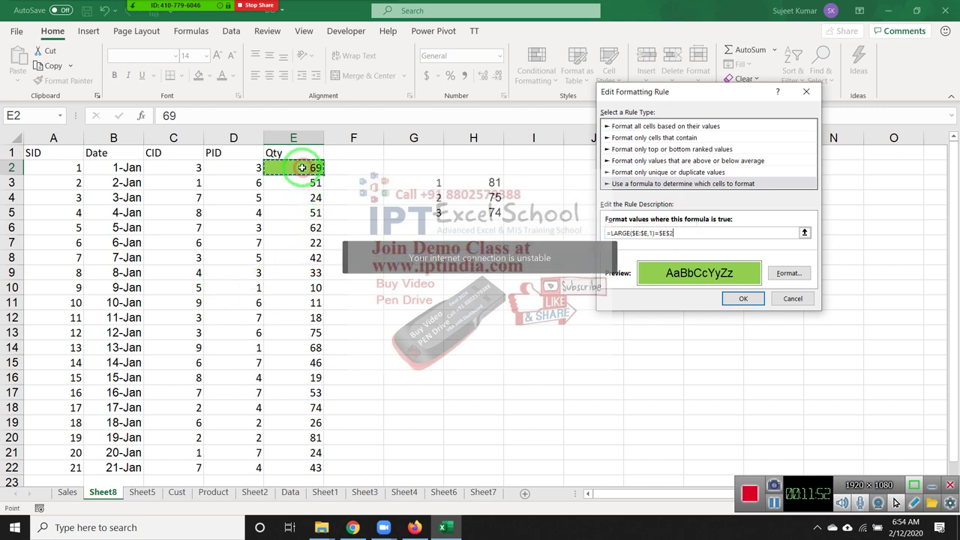
{"action": "left_click", "coordinate": [673, 232]}
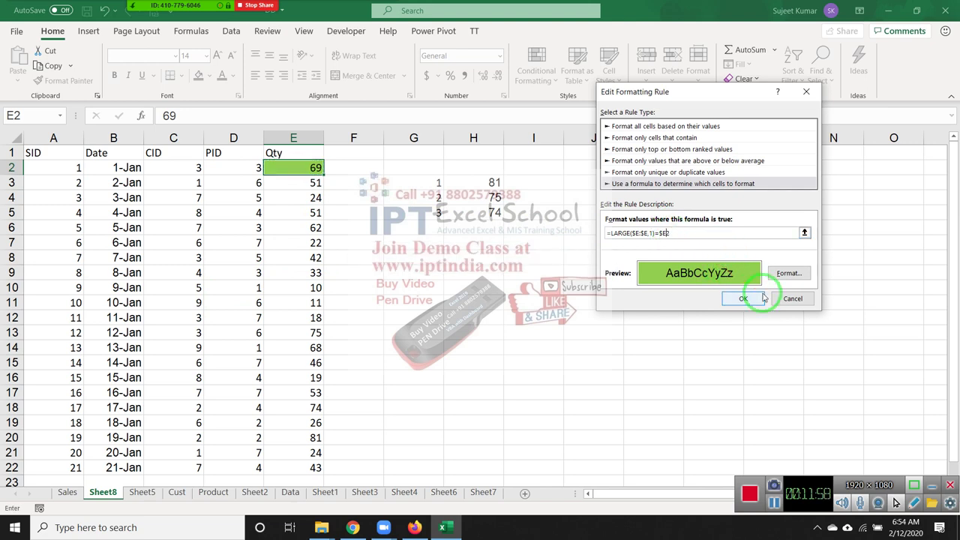
{"action": "left_click", "coordinate": [750, 299]}
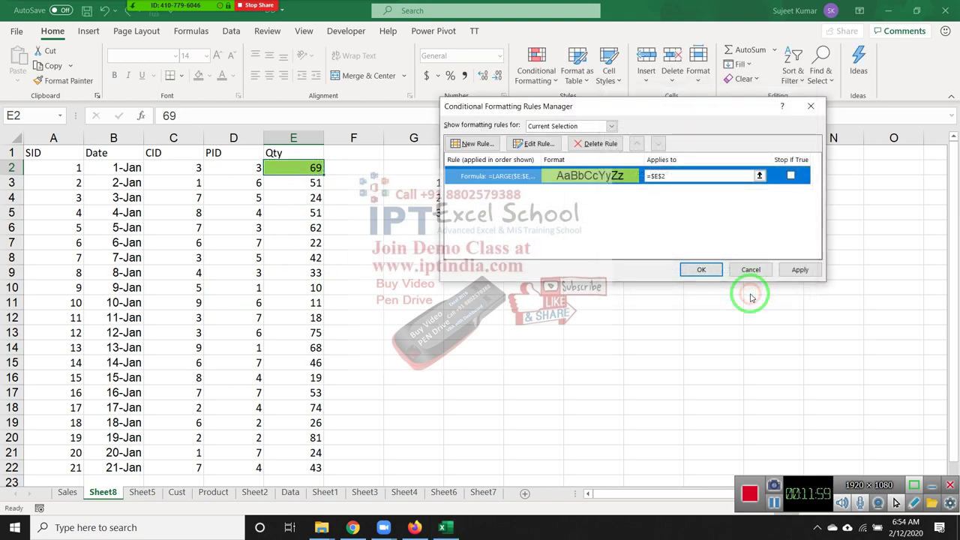
{"action": "left_click", "coordinate": [795, 272]}
{"action": "left_click", "coordinate": [700, 270]}
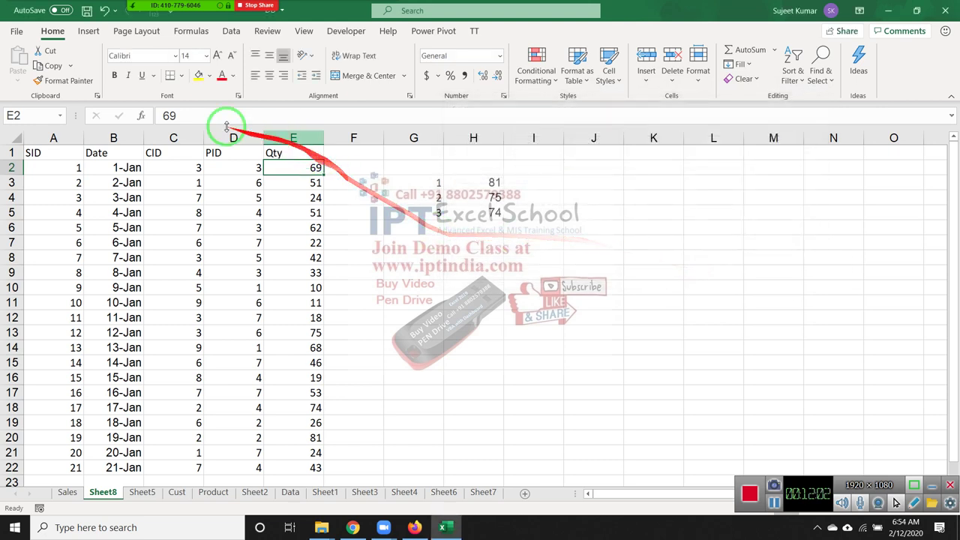
- Format-paint E2's largest-value rule over E2:E22 so only 81 in E20 turns green
{"action": "left_click", "coordinate": [83, 86]}
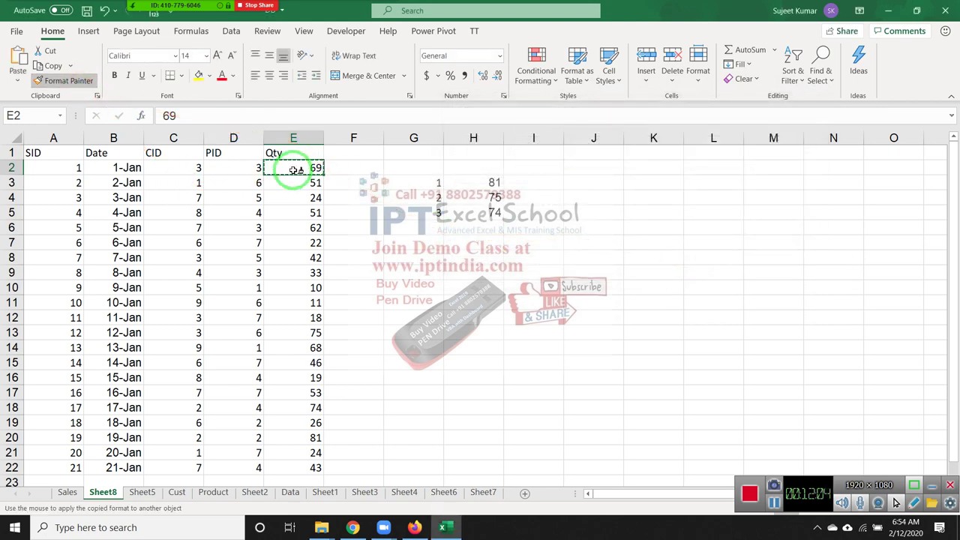
{"action": "mouse_move", "coordinate": [292, 171]}
{"action": "left_mouse_down"}
{"action": "mouse_move", "coordinate": [315, 476]}
{"action": "mouse_move", "coordinate": [282, 321]}
{"action": "left_mouse_up"}
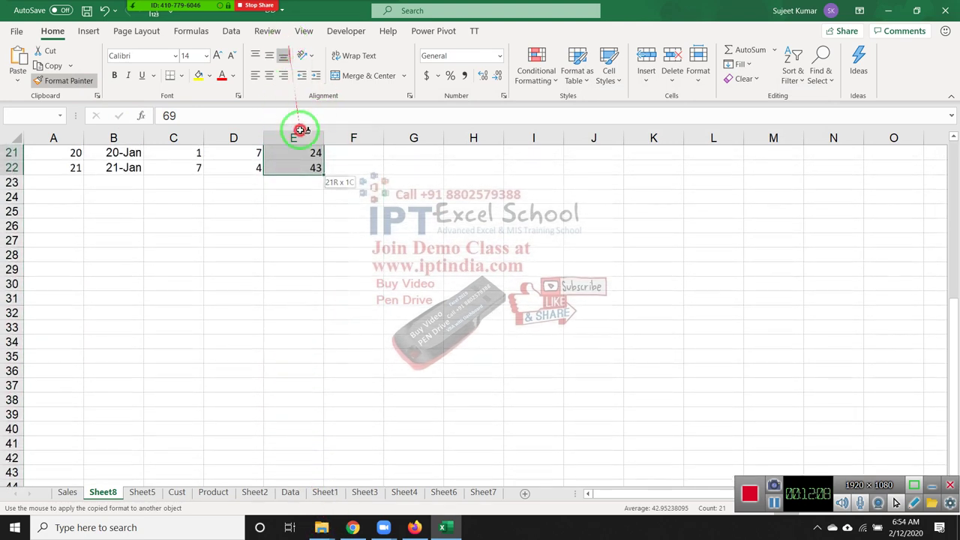
{"action": "left_click_drag", "start_coordinate": [282, 321], "coordinate": [301, 168]}
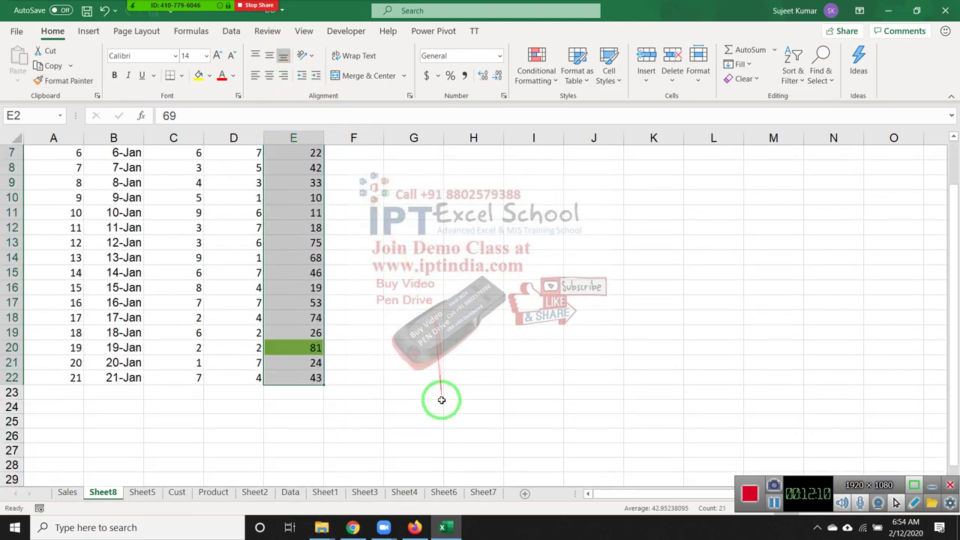
{"action": "scroll", "coordinate": [442, 400], "scroll_direction": "up", "scroll_amount": 2}
{"action": "left_click", "coordinate": [274, 167]}
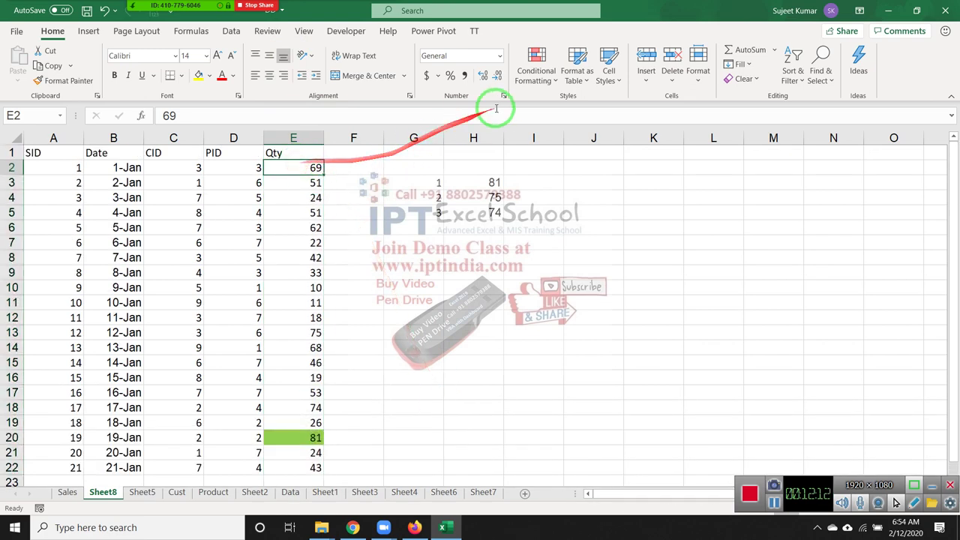
- Start a new formula rule on E2 built from LARGE with $E:$E and $E2
{"action": "left_click", "coordinate": [529, 88]}
{"action": "left_click", "coordinate": [559, 248]}
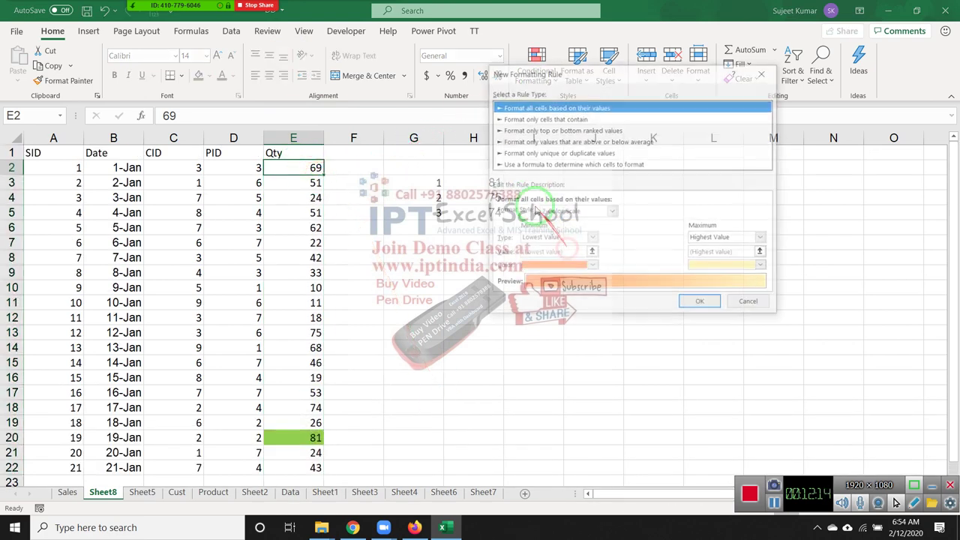
{"action": "left_click", "coordinate": [525, 164]}
{"action": "left_click", "coordinate": [521, 216]}
{"action": "type", "text": "=larg"}
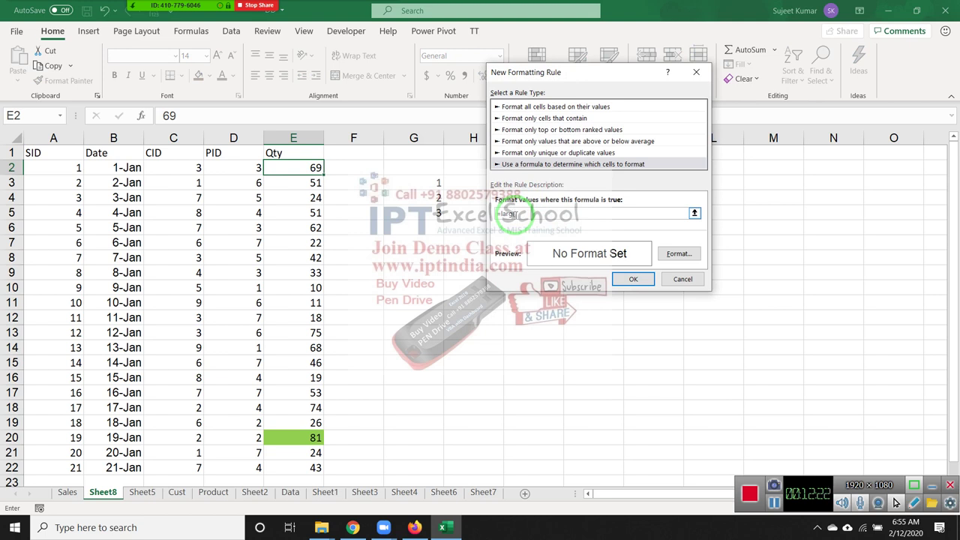
{"action": "left_click", "coordinate": [296, 137]}
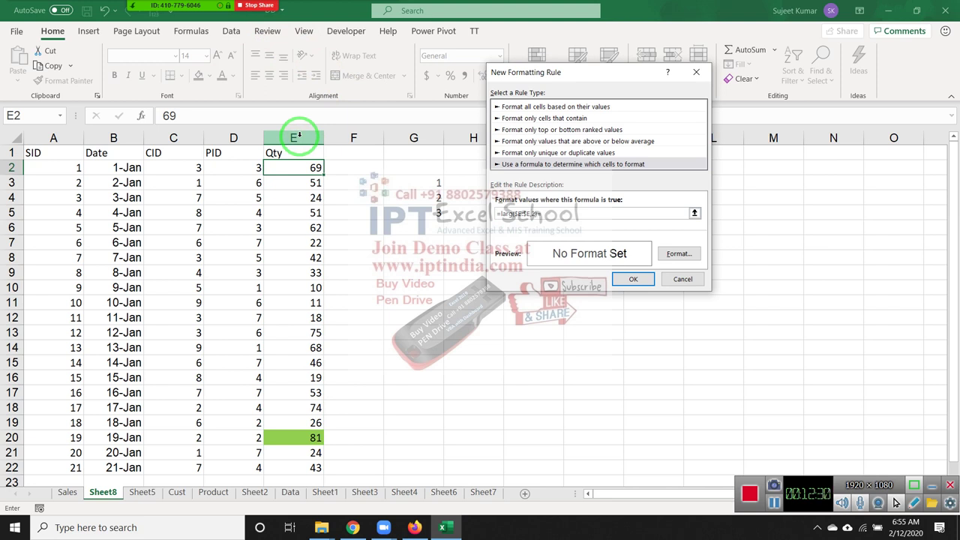
{"action": "left_click", "coordinate": [276, 168]}
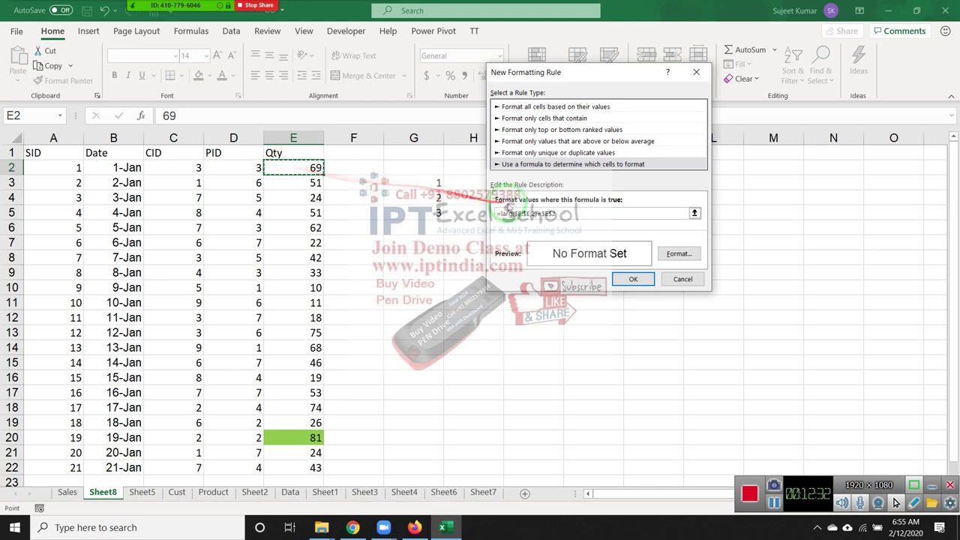
{"action": "left_click", "coordinate": [562, 217]}
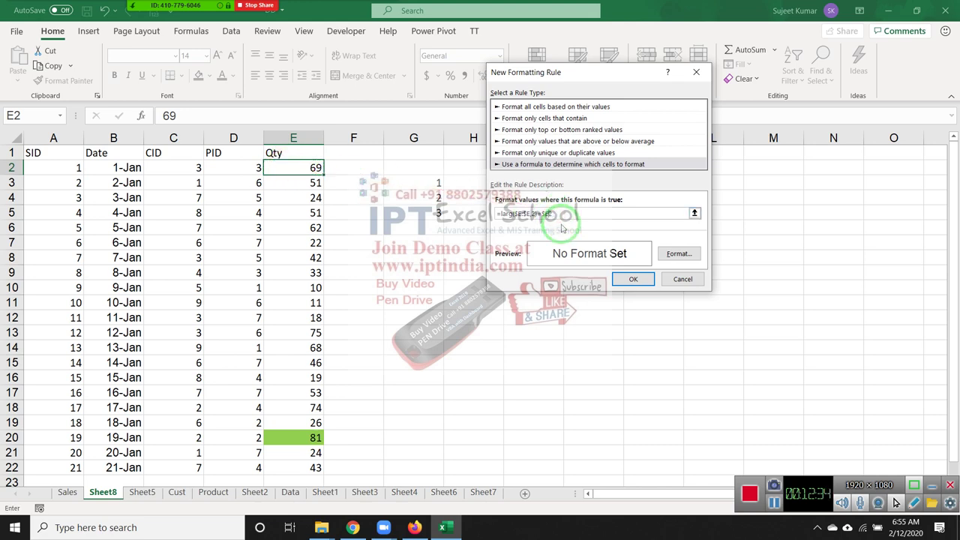
- Give the new rule a green fill and paint E2's formatting down E2:E22
{"action": "left_click", "coordinate": [679, 254]}
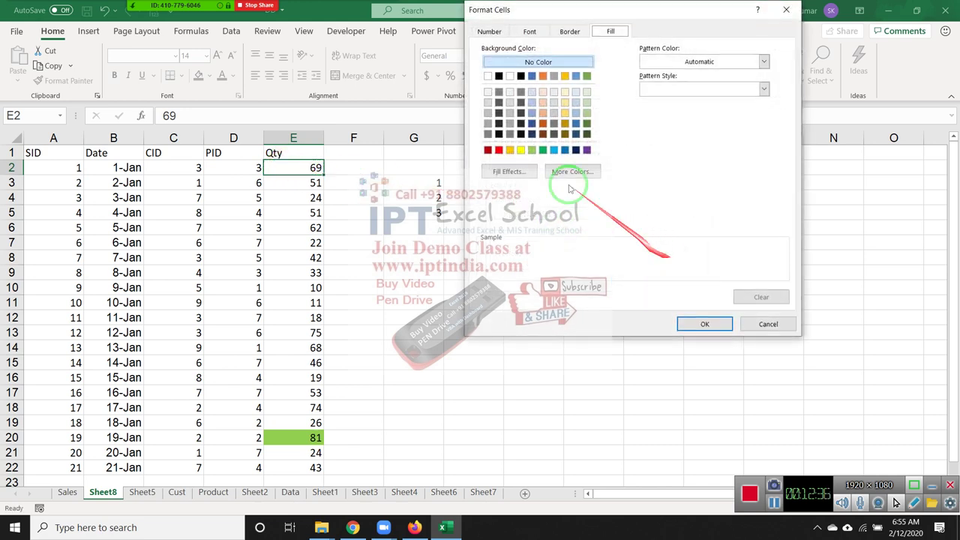
{"action": "left_click", "coordinate": [545, 152]}
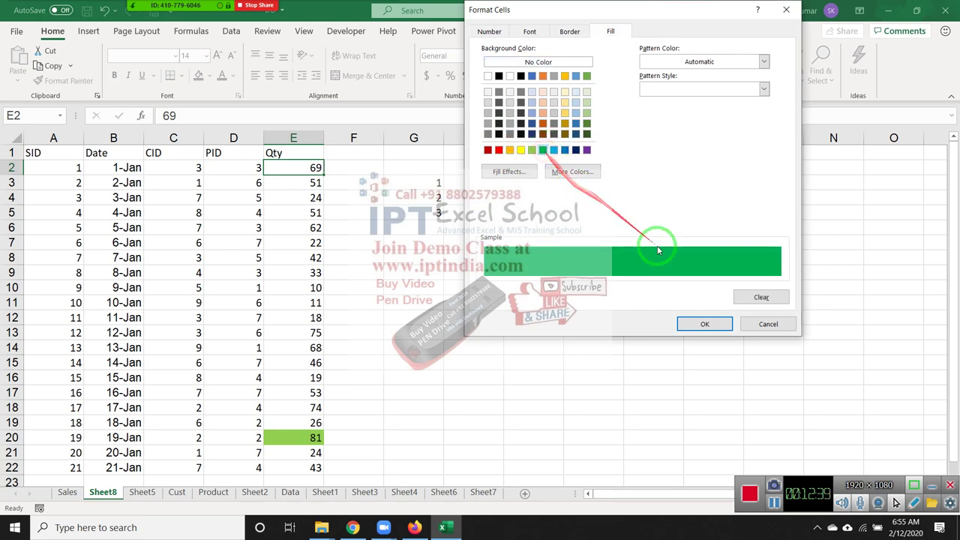
{"action": "left_click", "coordinate": [700, 324]}
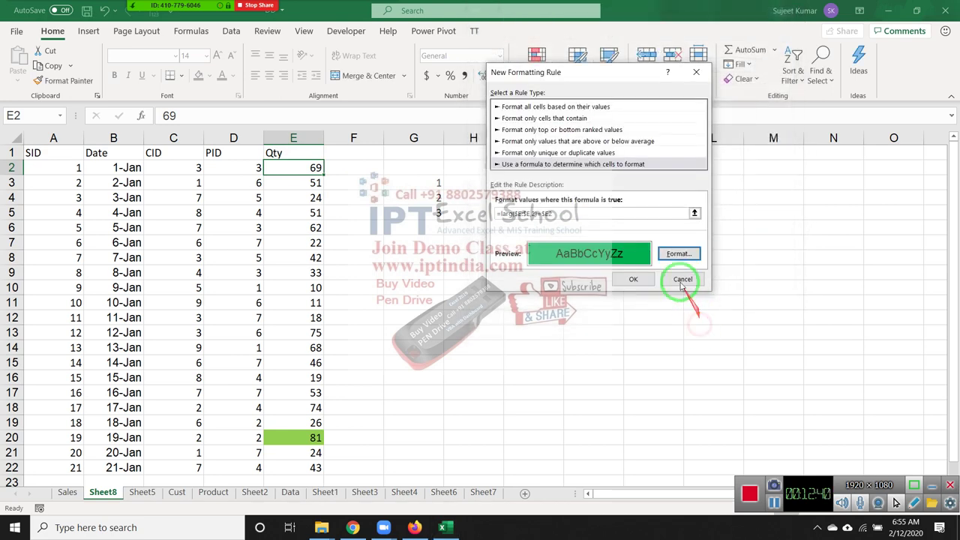
{"action": "left_click", "coordinate": [634, 279]}
{"action": "left_click", "coordinate": [65, 81]}
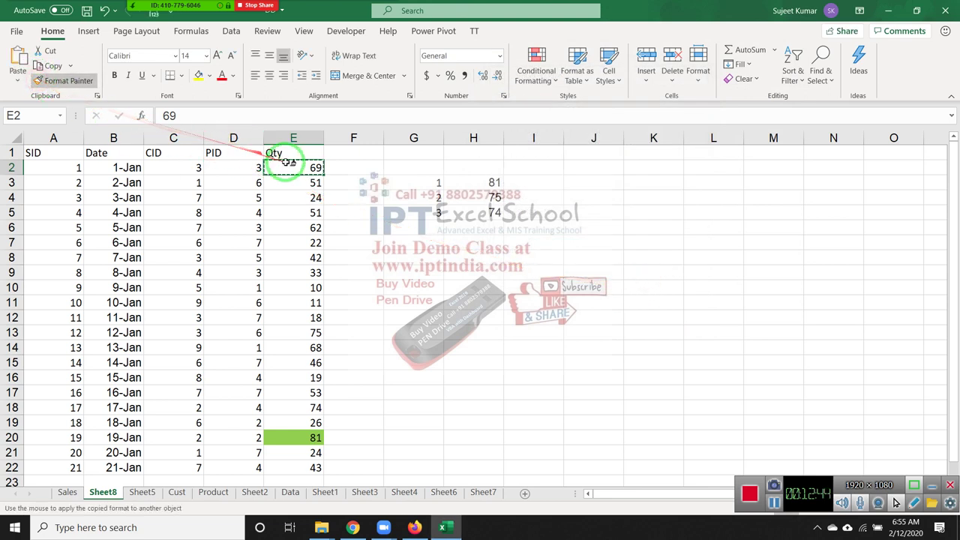
{"action": "left_click_drag", "start_coordinate": [311, 168], "coordinate": [306, 469]}
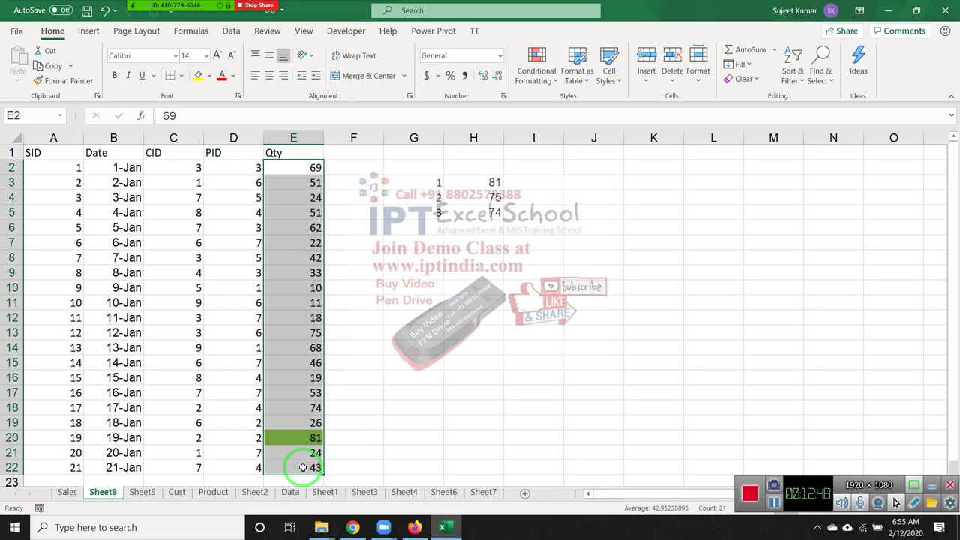
- Edit the formula of the first LARGE rule in Manage Rules
{"action": "left_click", "coordinate": [542, 83]}
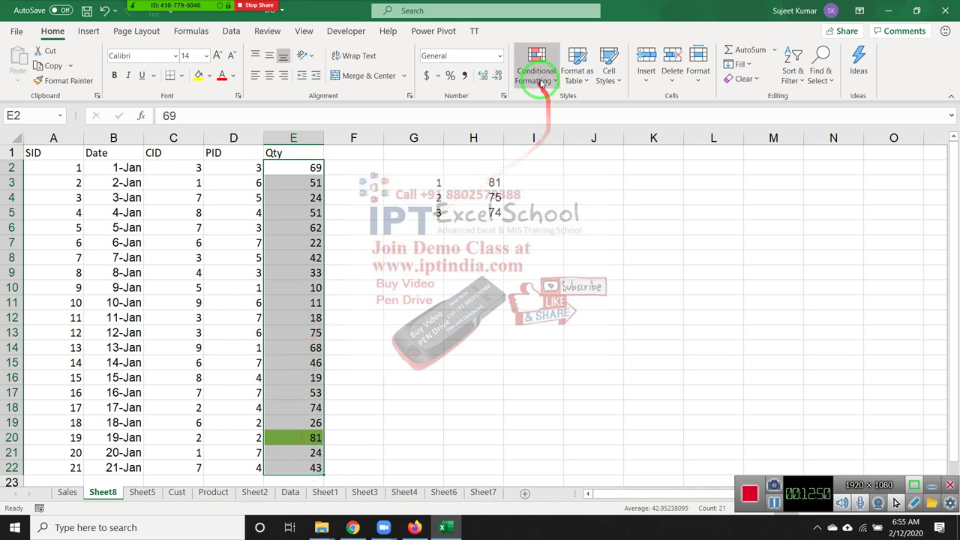
{"action": "left_click", "coordinate": [593, 284]}
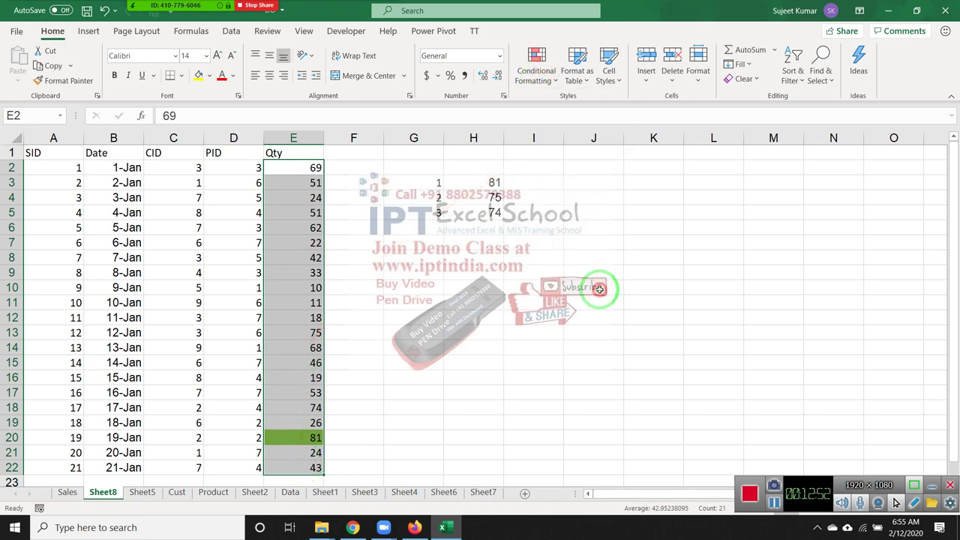
{"action": "double_click", "coordinate": [542, 164]}
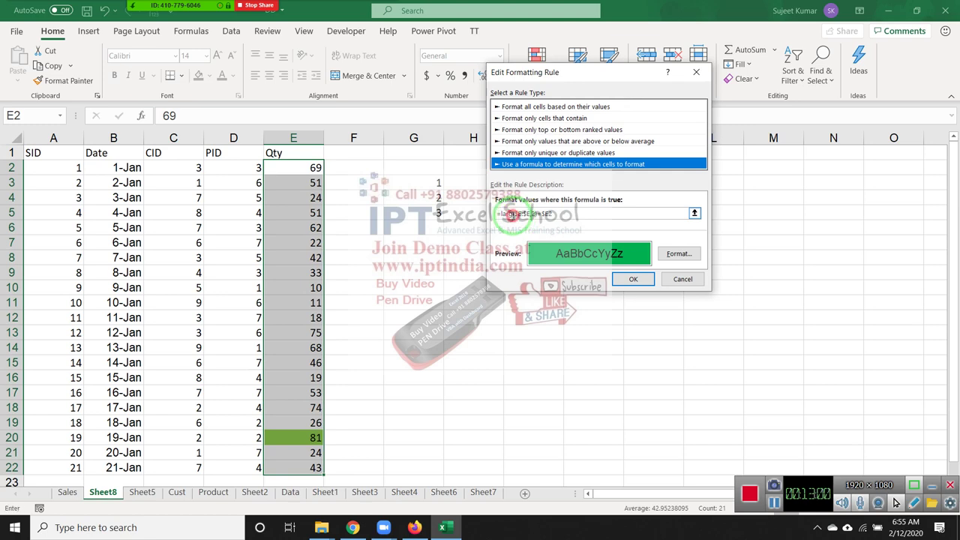
{"action": "left_click", "coordinate": [510, 214]}
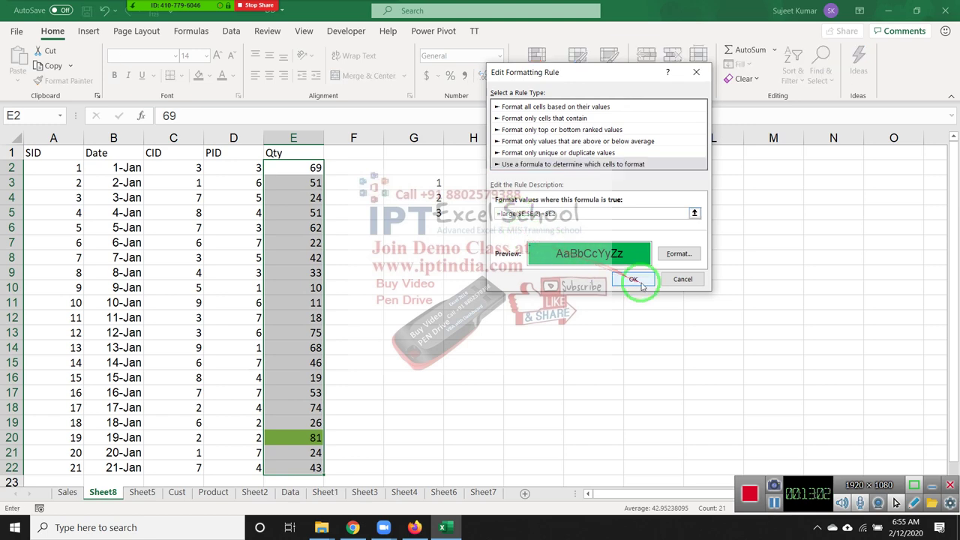
{"action": "left_click", "coordinate": [633, 279]}
- Apply the corrected rule so 75 in E13 turns green, then go to Sheet7
{"action": "left_click", "coordinate": [776, 261]}
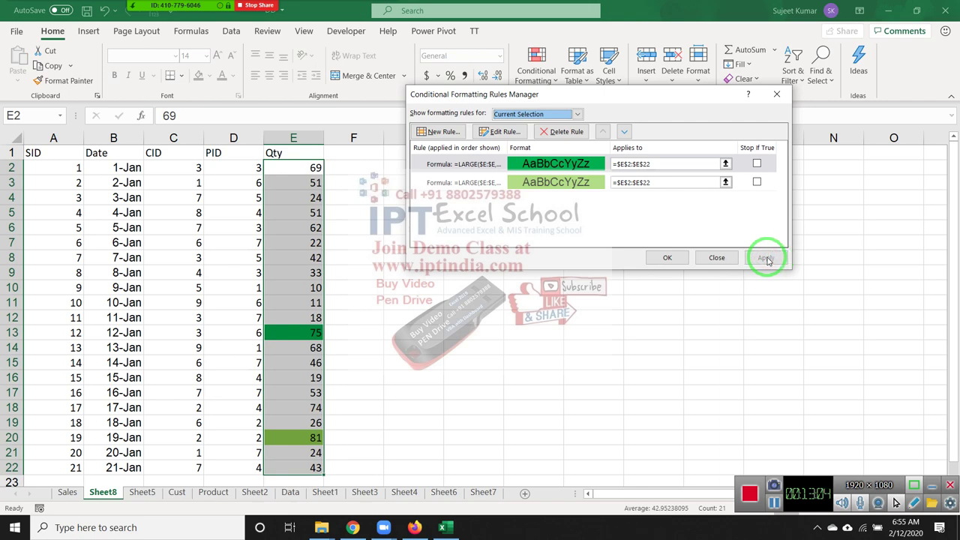
{"action": "left_click", "coordinate": [676, 259]}
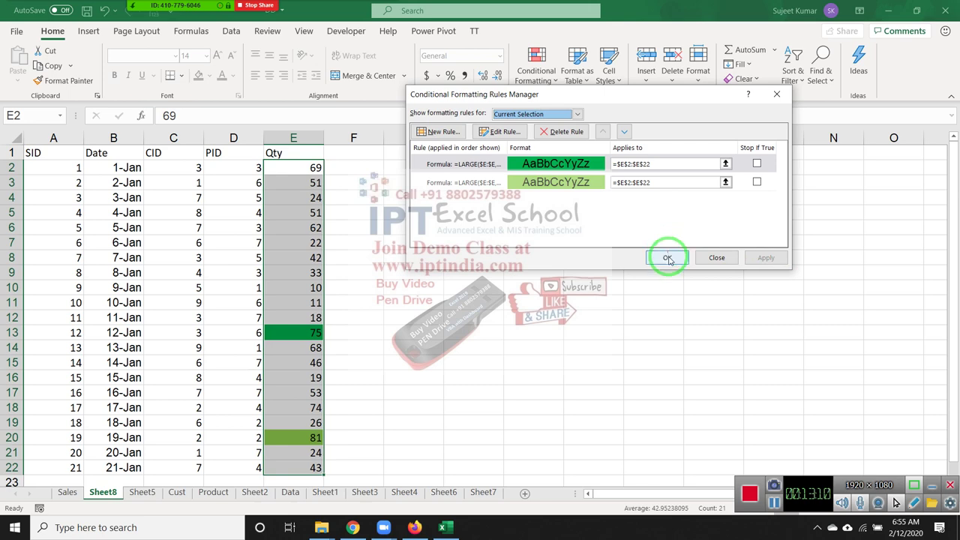
{"action": "left_click", "coordinate": [668, 256]}
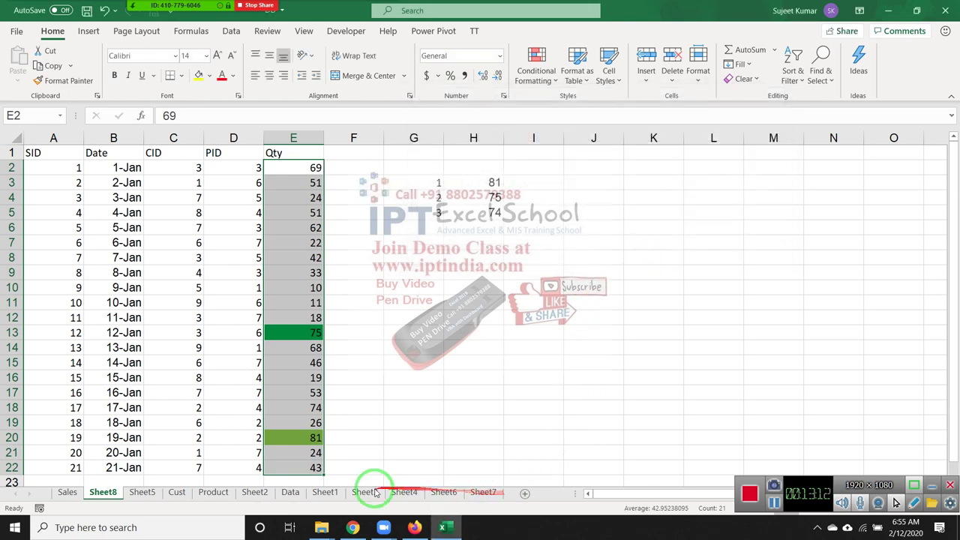
{"action": "left_click", "coordinate": [480, 492]}
- Add a new sheet and enter =RANDBETWEEN(10,90) in A6
{"action": "left_click", "coordinate": [247, 295]}
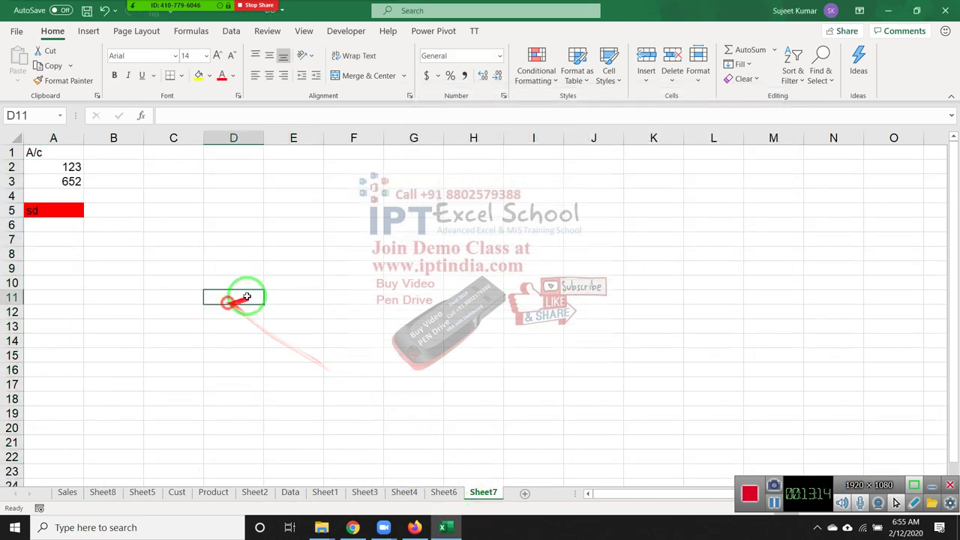
{"action": "left_click", "coordinate": [298, 251]}
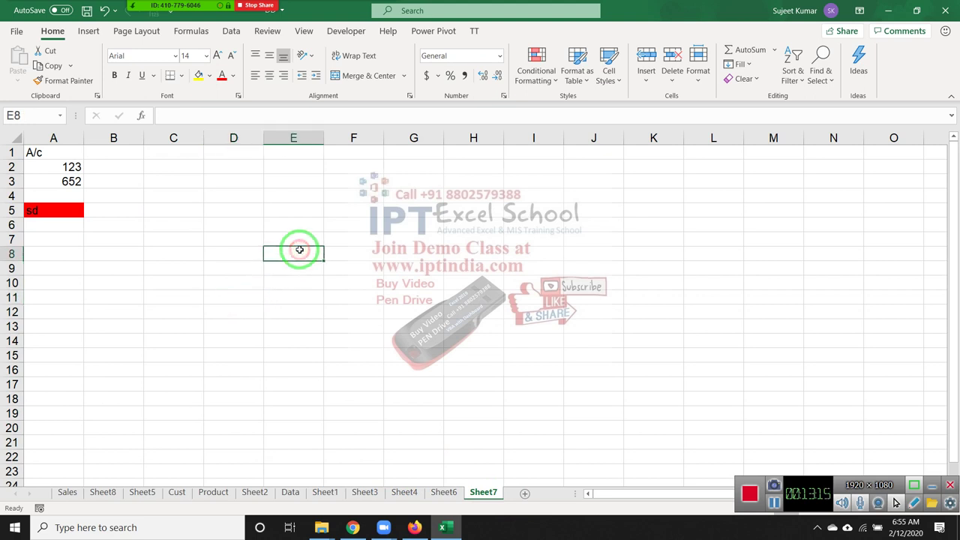
{"action": "left_click", "coordinate": [523, 494]}
{"action": "key", "text": "Down"}
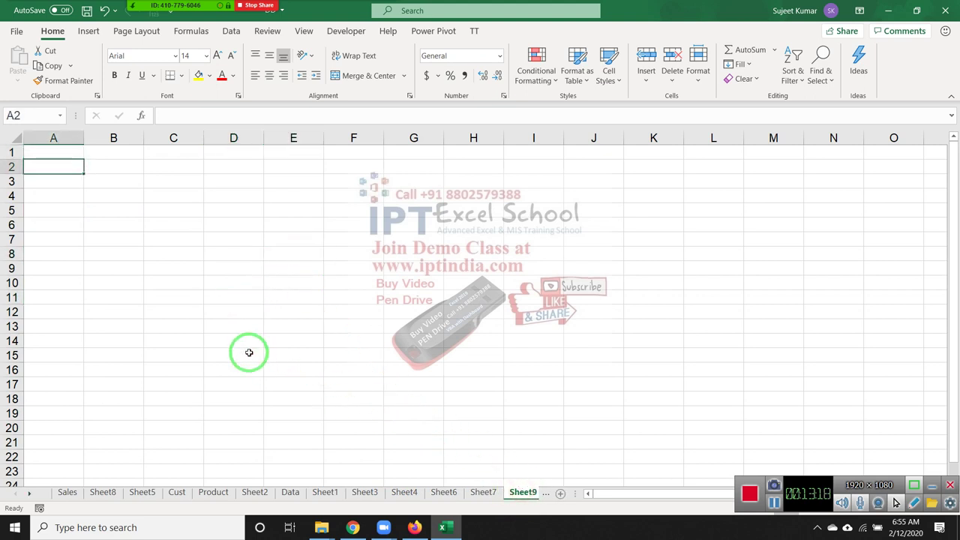
{"action": "key", "text": "Down"}
{"action": "key", "text": "Down"}
{"action": "key", "text": "Down"}
{"action": "type", "text": "="}
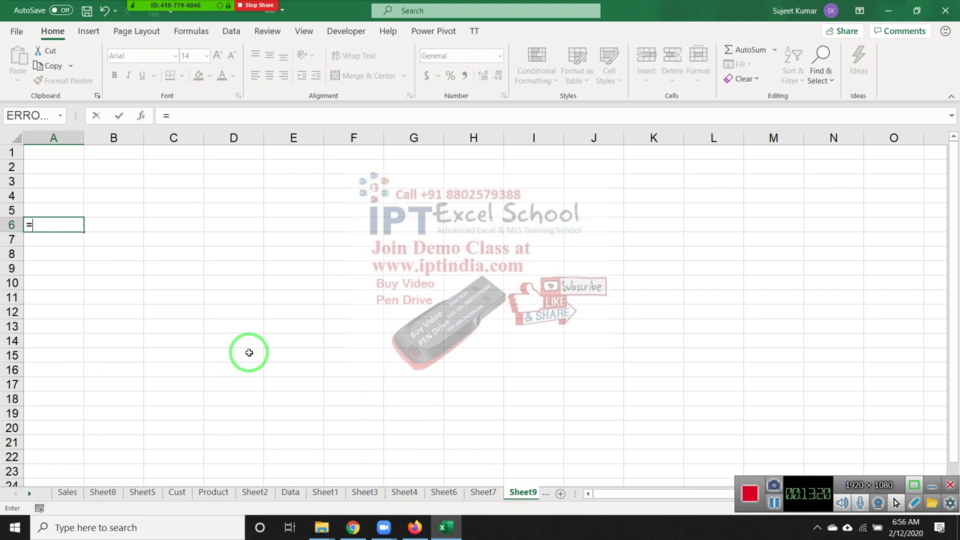
{"action": "type", "text": "ra"}
{"action": "key", "text": "Down"}
{"action": "key", "text": "Down"}
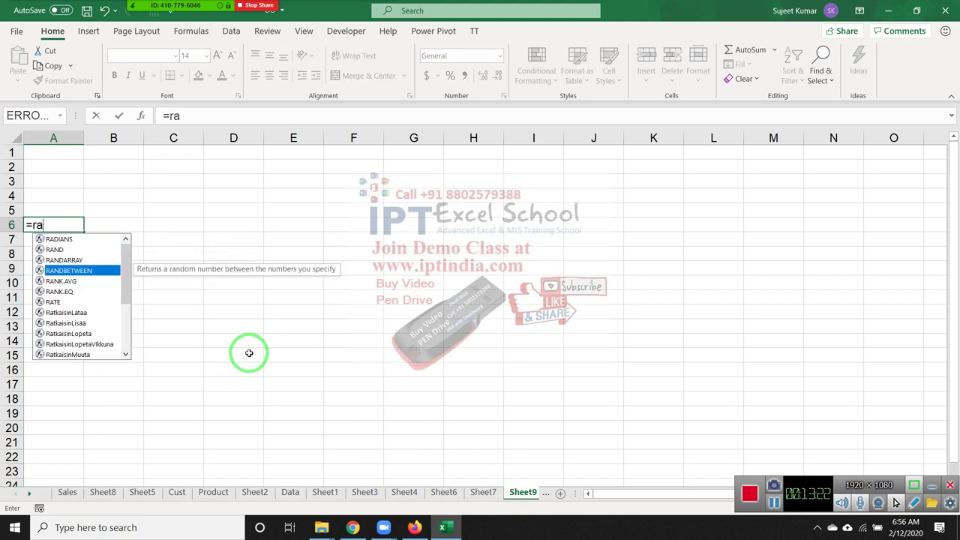
{"action": "key", "text": "Tab"}
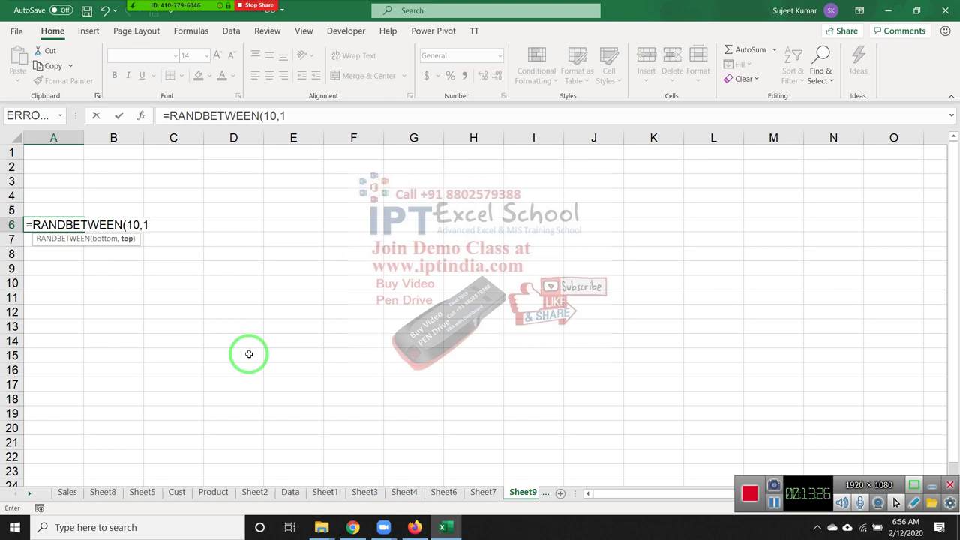
{"action": "key", "text": "Return"}
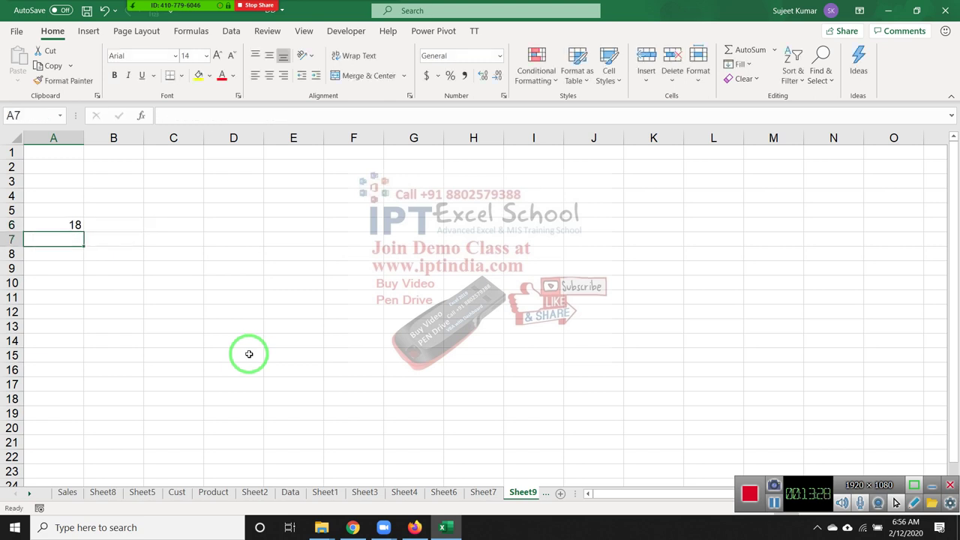
{"action": "key", "text": "Up"}
{"action": "left_click", "coordinate": [280, 116]}
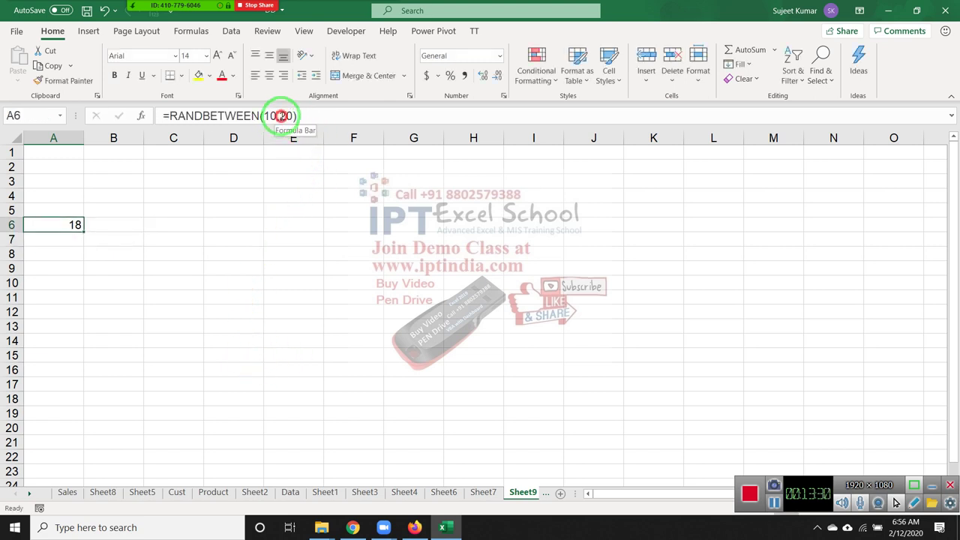
{"action": "key", "text": "Return"}
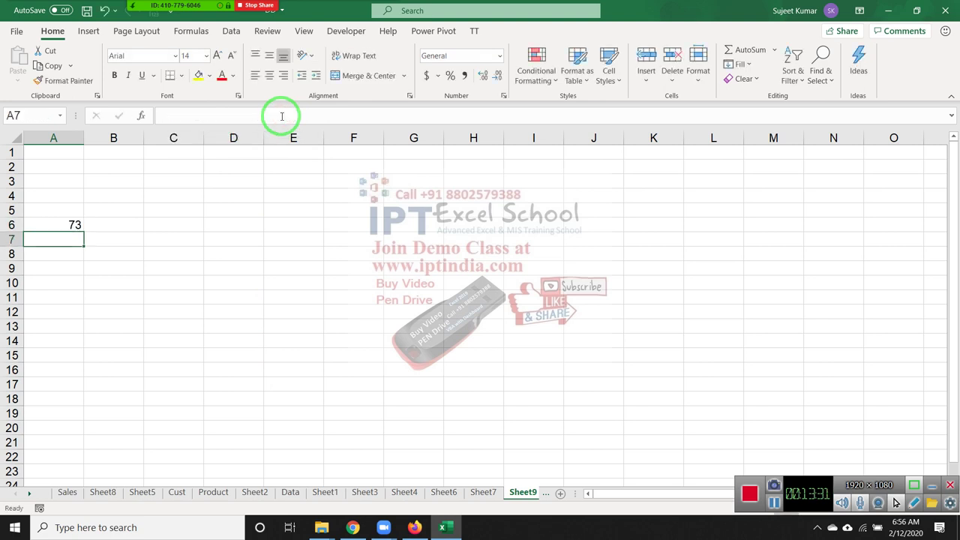
- Fill the formula across and down to O19, then paste the grid back as values
{"action": "key", "text": "Up"}
{"action": "key", "text": "shift+Right"}
{"action": "key", "text": "shift+Right"}
{"action": "key", "text": "shift+Right"}
{"action": "key", "text": "shift+Right"}
{"action": "key", "text": "shift+Right"}
{"action": "key", "text": "shift+Right"}
{"action": "key", "text": "shift+Right"}
{"action": "key", "text": "shift+Right"}
{"action": "key", "text": "shift+Right"}
{"action": "key", "text": "shift+Right"}
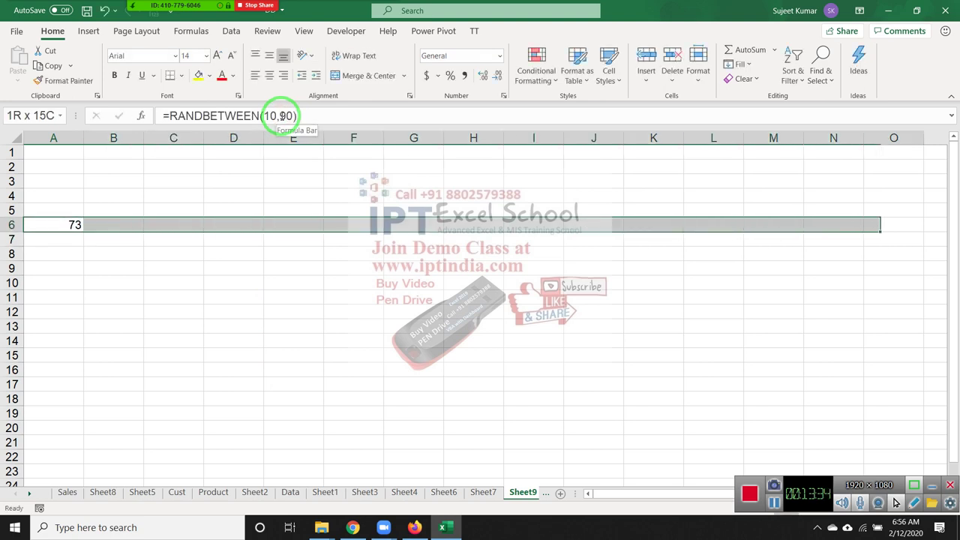
{"action": "key", "text": "shift+Right"}
{"action": "key", "text": "shift+Down"}
{"action": "key", "text": "shift+Down"}
{"action": "key", "text": "shift+Down"}
{"action": "key", "text": "shift+Down"}
{"action": "key", "text": "shift+Down"}
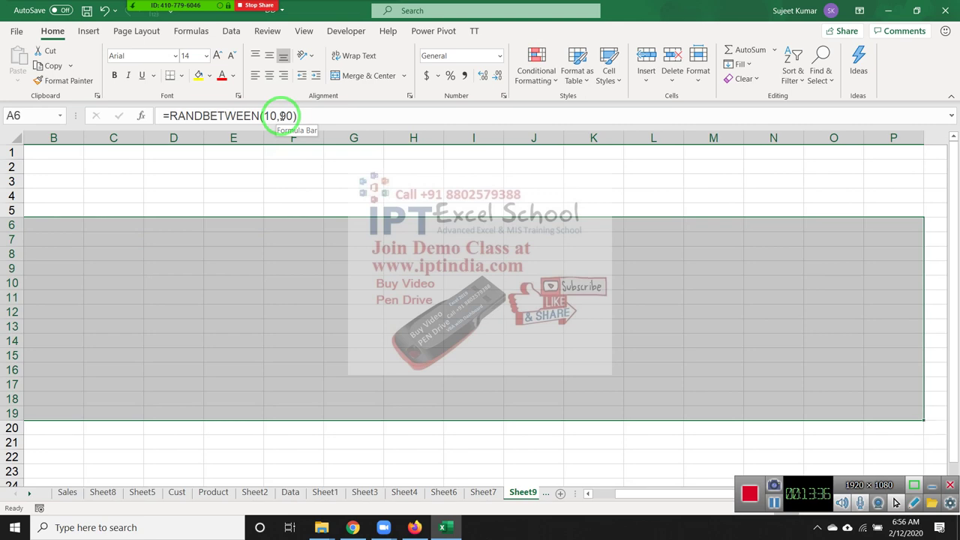
{"action": "key", "text": "ctrl+r"}
{"action": "key", "text": "ctrl+d"}
{"action": "key", "text": "ctrl+c"}
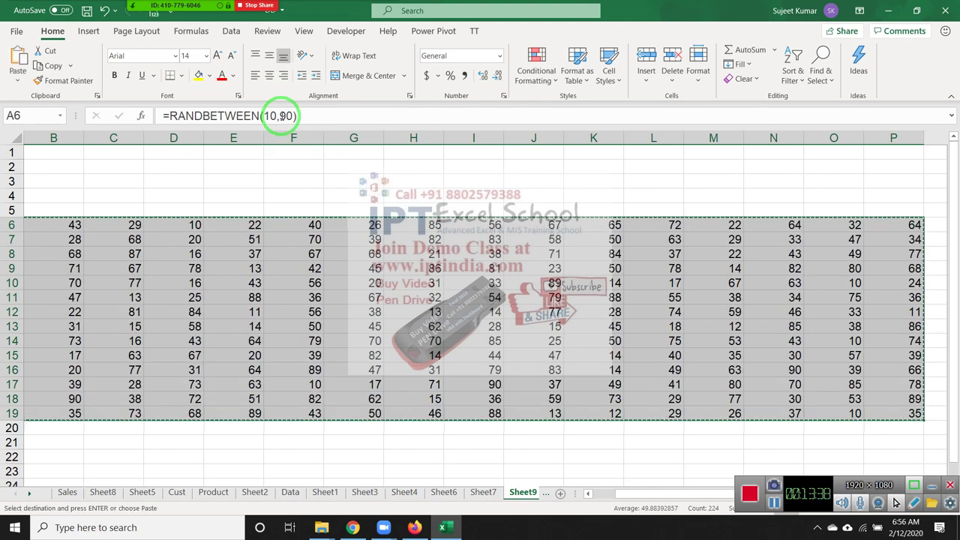
{"action": "left_click", "coordinate": [18, 78]}
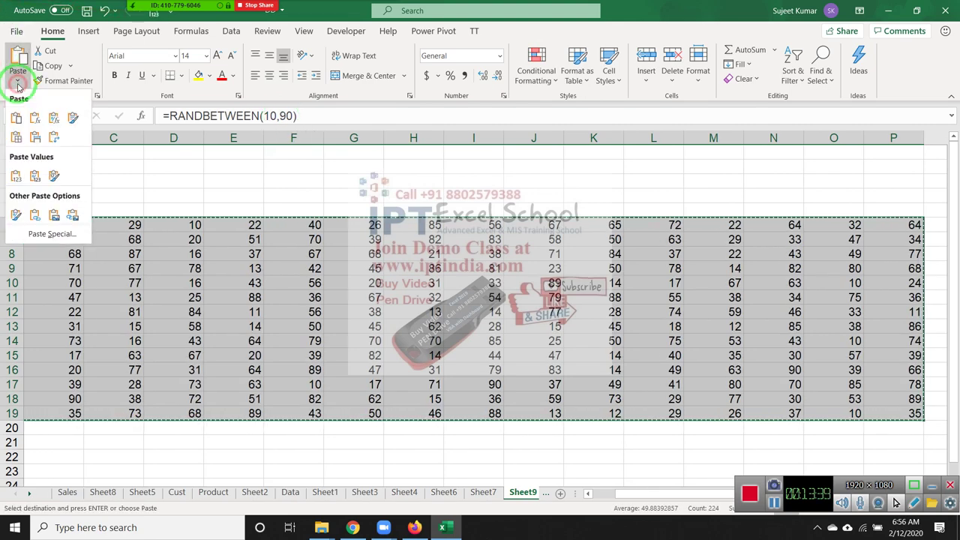
{"action": "left_click", "coordinate": [20, 175]}
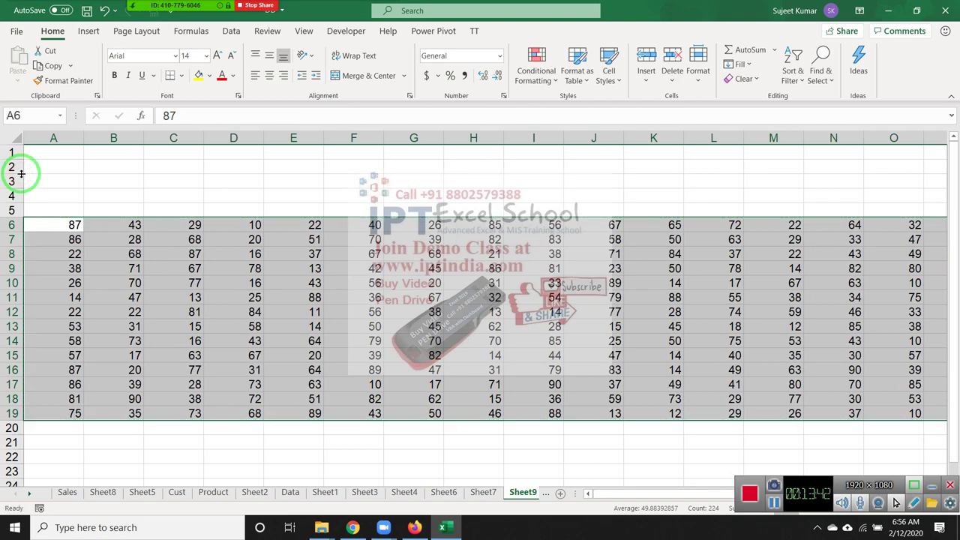
- Enter the label 'Sarch' in A2 and the search value 43 in B2
{"action": "key", "text": "Up"}
{"action": "left_click", "coordinate": [21, 173]}
{"action": "type", "text": "Sa"}
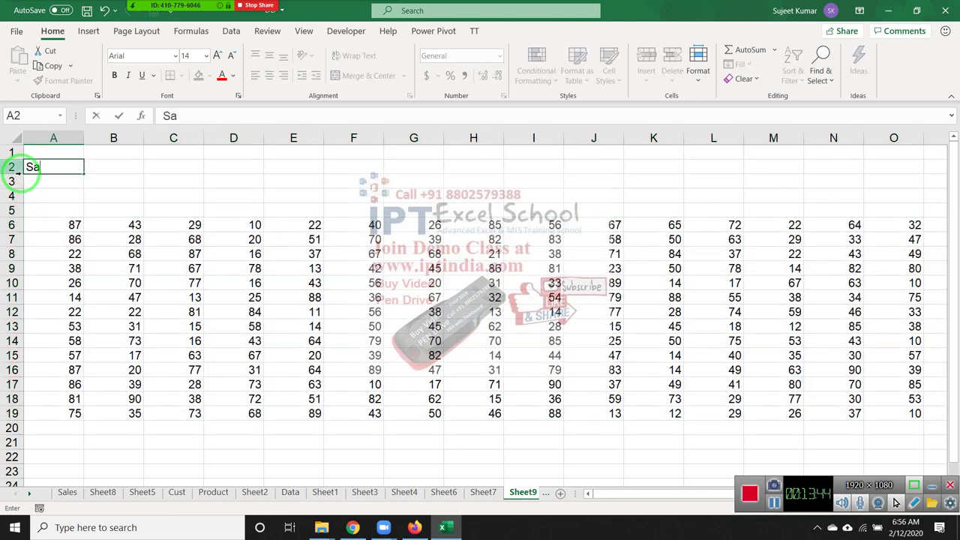
{"action": "key", "text": "Tab"}
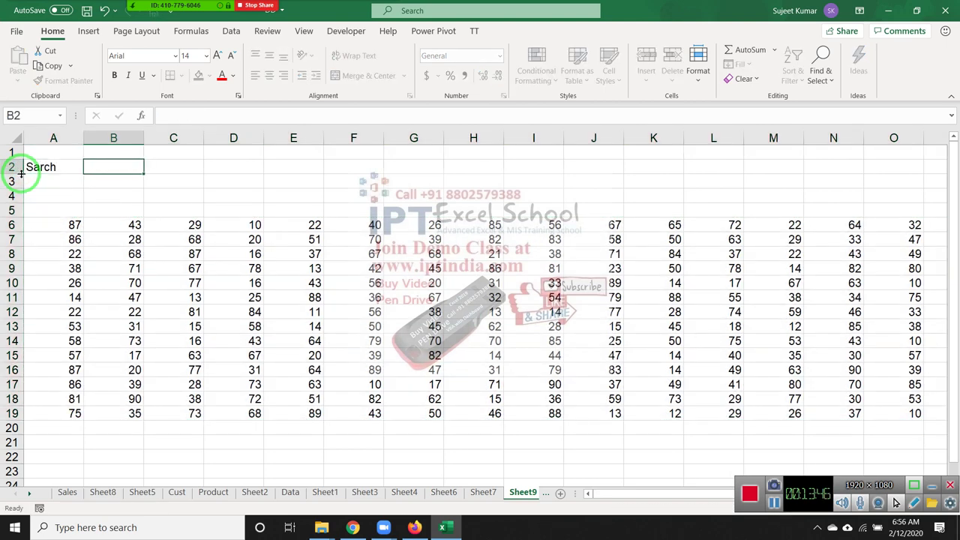
{"action": "type", "text": "43"}
{"action": "key", "text": "Return"}
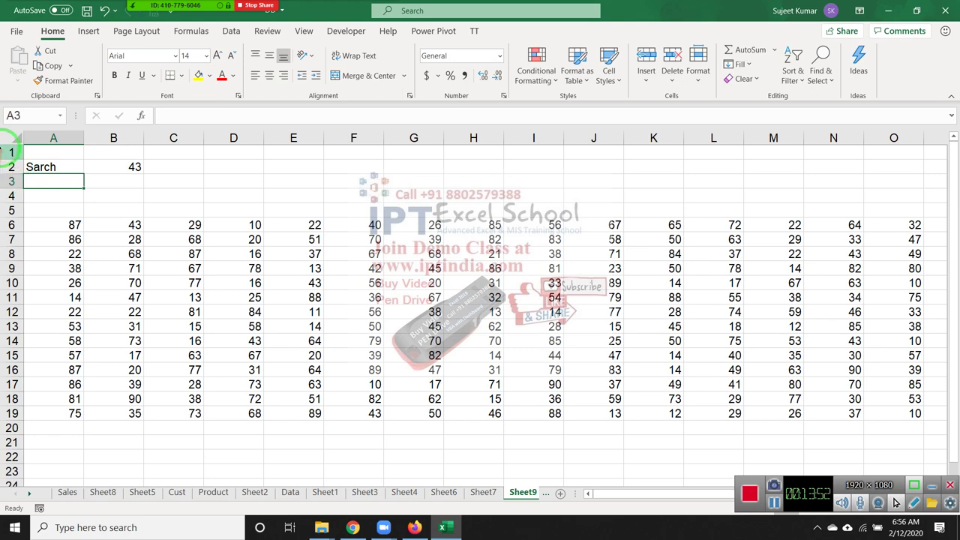
- AutoFit all columns to their numbers and select the grid A6:P19
{"action": "left_click", "coordinate": [15, 137]}
{"action": "double_click", "coordinate": [82, 138]}
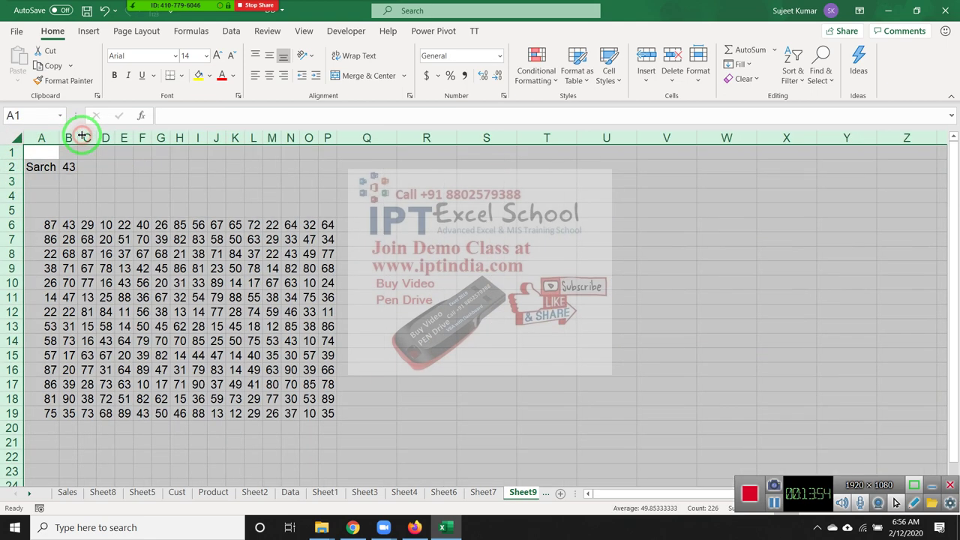
{"action": "left_click", "coordinate": [124, 182]}
{"action": "left_click_drag", "start_coordinate": [51, 225], "coordinate": [318, 413]}
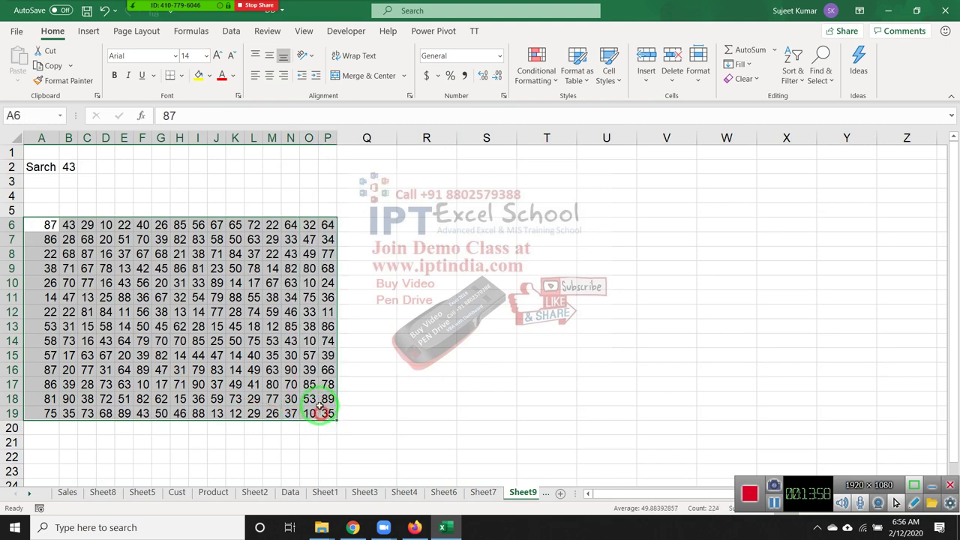
- Add an Equal To rule on A6:P19 referencing $B$2 with Light Red Fill and Dark Red Text
{"action": "left_click", "coordinate": [535, 71]}
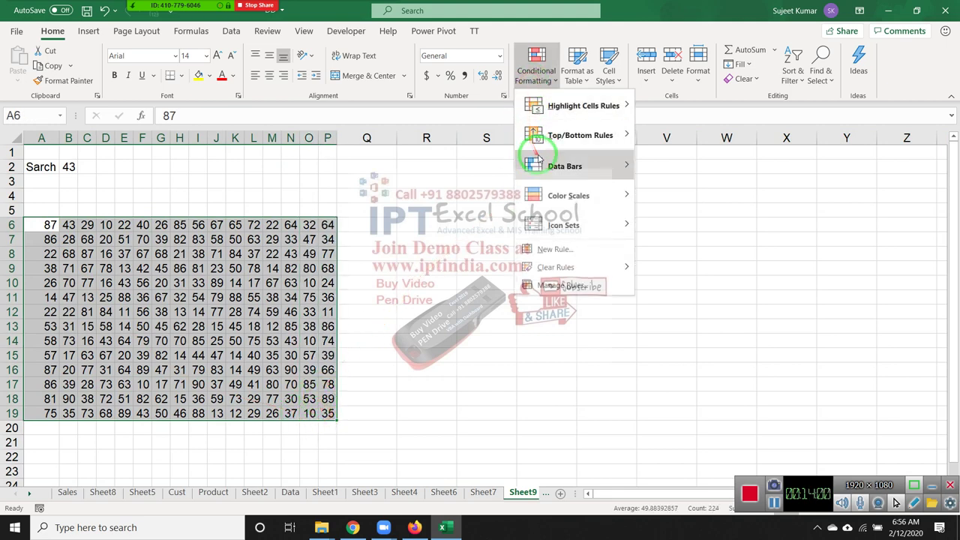
{"action": "mouse_move", "coordinate": [593, 106]}
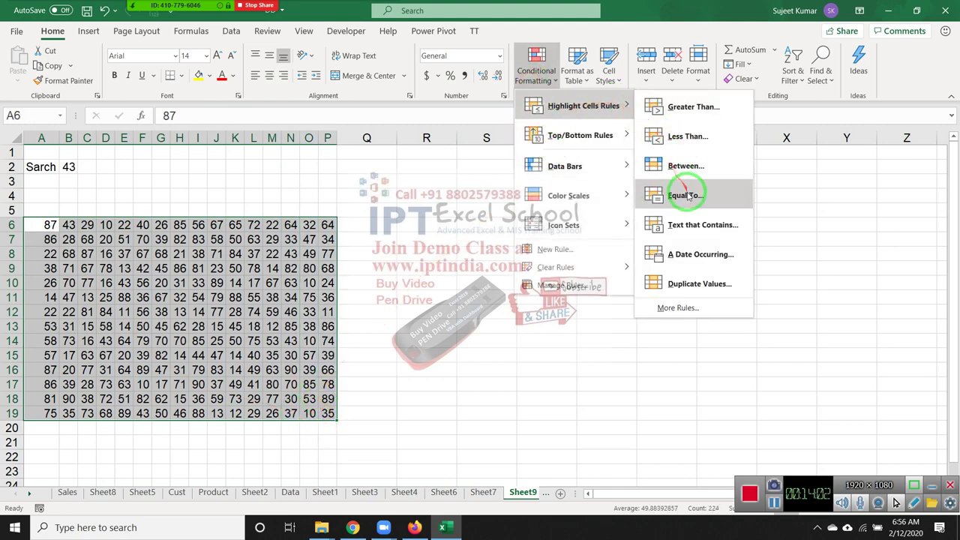
{"action": "left_click", "coordinate": [686, 195]}
{"action": "type", "text": "50"}
{"action": "left_click", "coordinate": [498, 184]}
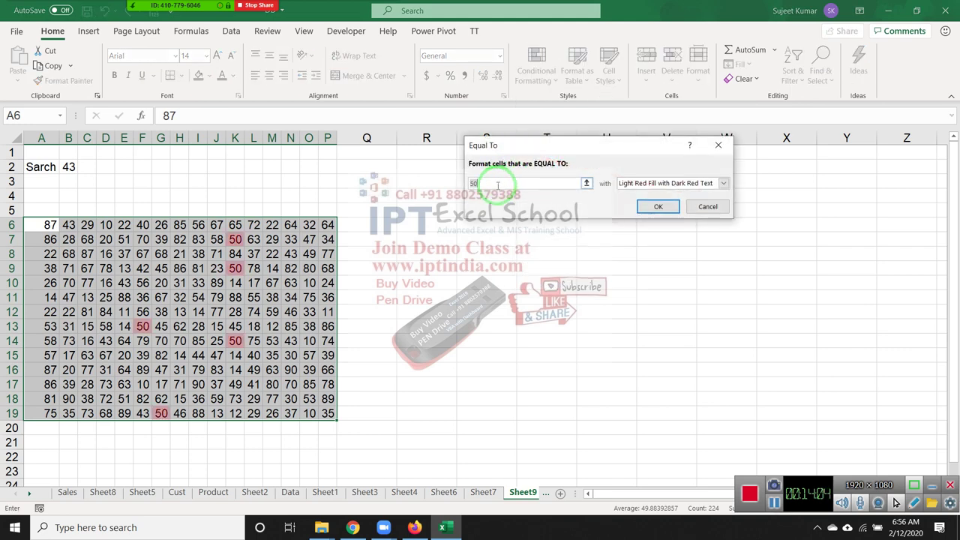
{"action": "left_click_drag", "start_coordinate": [498, 184], "coordinate": [442, 176]}
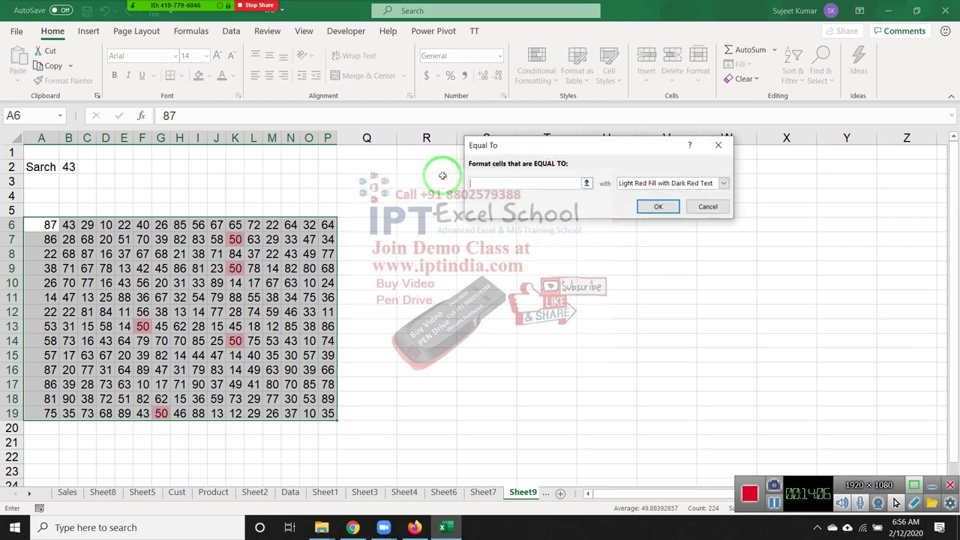
{"action": "left_click", "coordinate": [68, 167]}
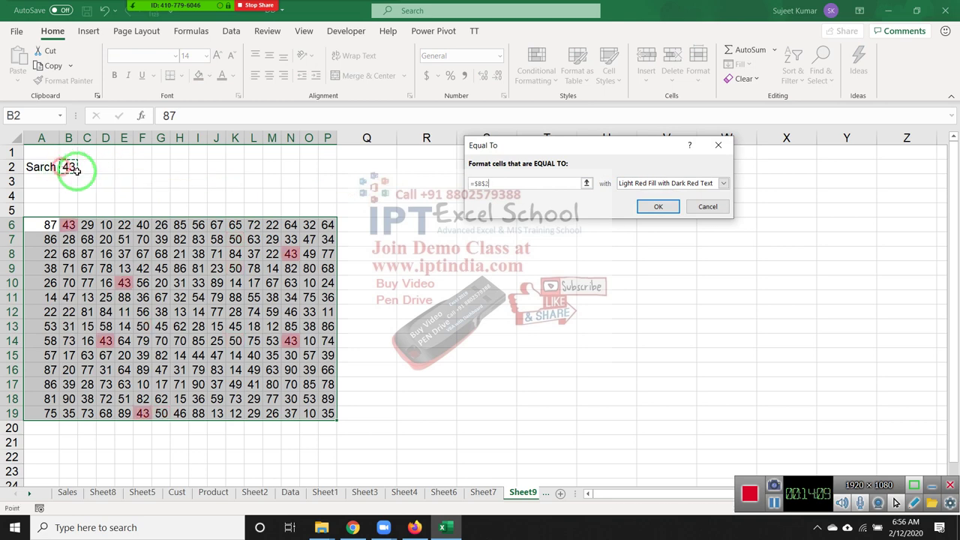
{"action": "left_click", "coordinate": [658, 210]}
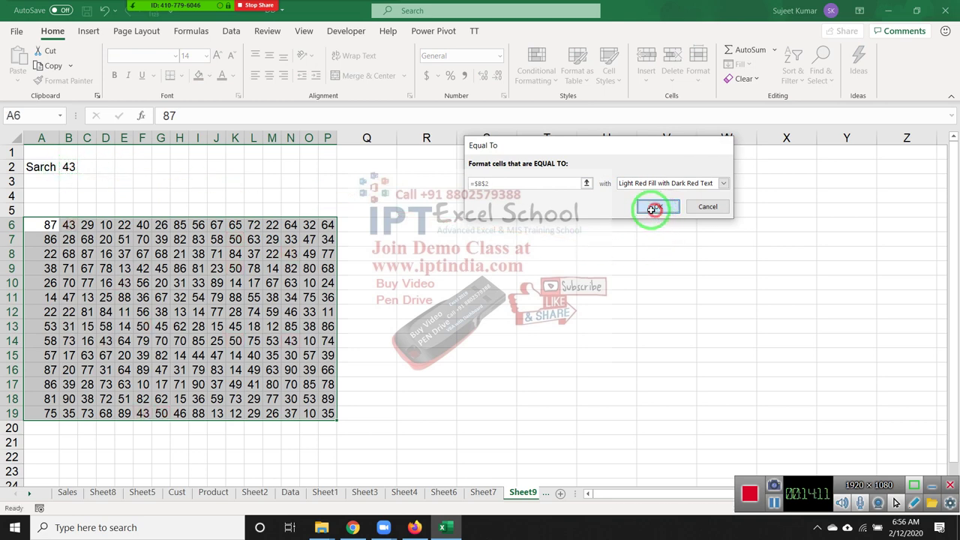
{"action": "left_click", "coordinate": [547, 238]}
- Test search values 60, 70 and 80 in B2 to check the highlights
{"action": "left_click", "coordinate": [64, 166]}
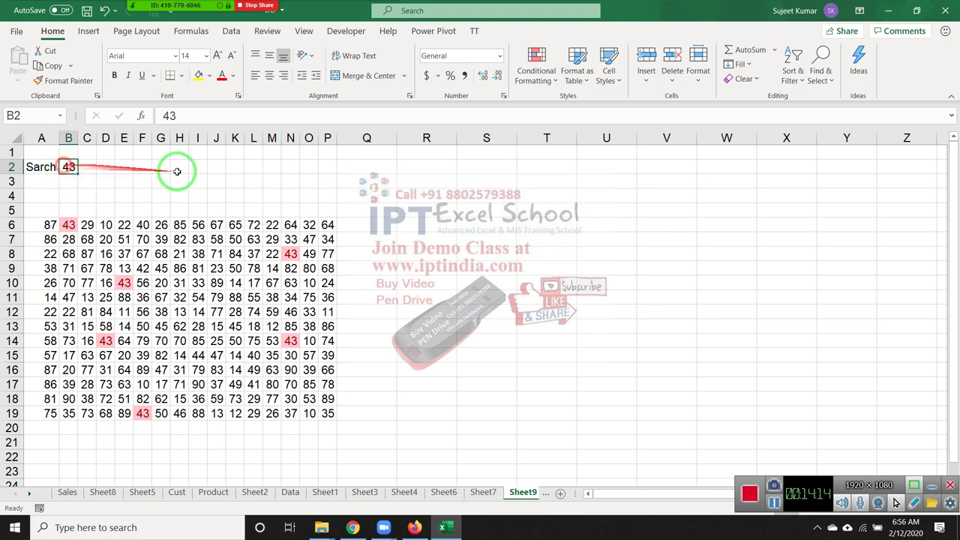
{"action": "type", "text": "60"}
{"action": "key", "text": "Return"}
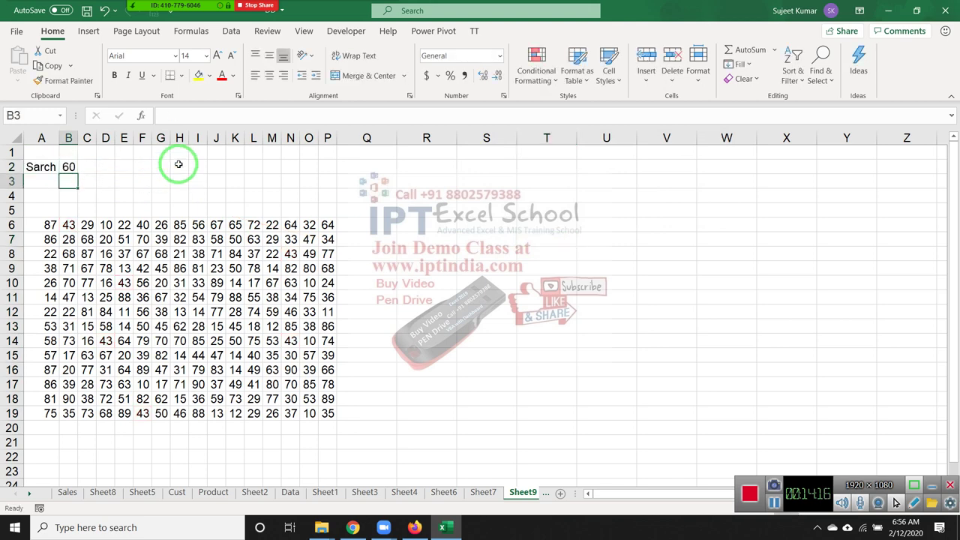
{"action": "key", "text": "Up"}
{"action": "type", "text": "70"}
{"action": "key", "text": "Return"}
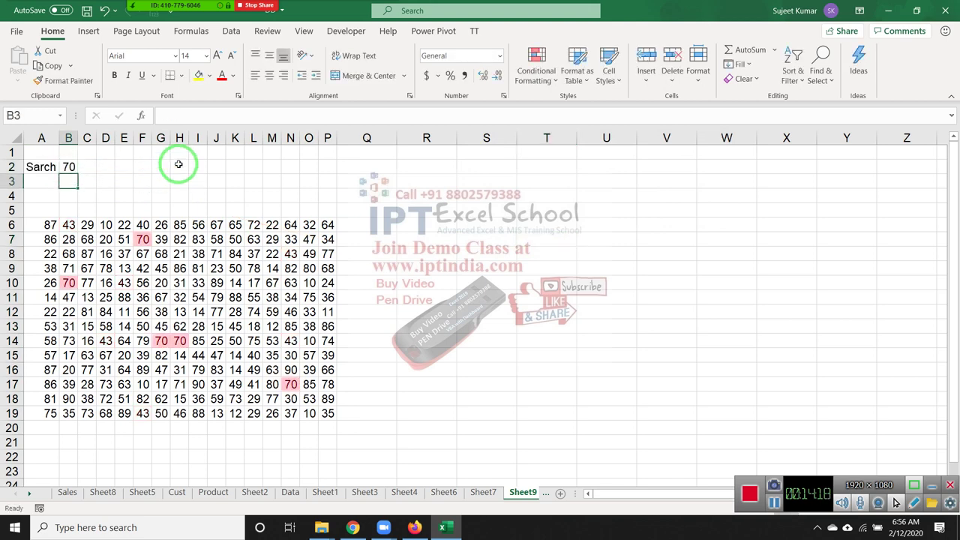
{"action": "key", "text": "Up"}
{"action": "type", "text": "80"}
{"action": "key", "text": "Return"}
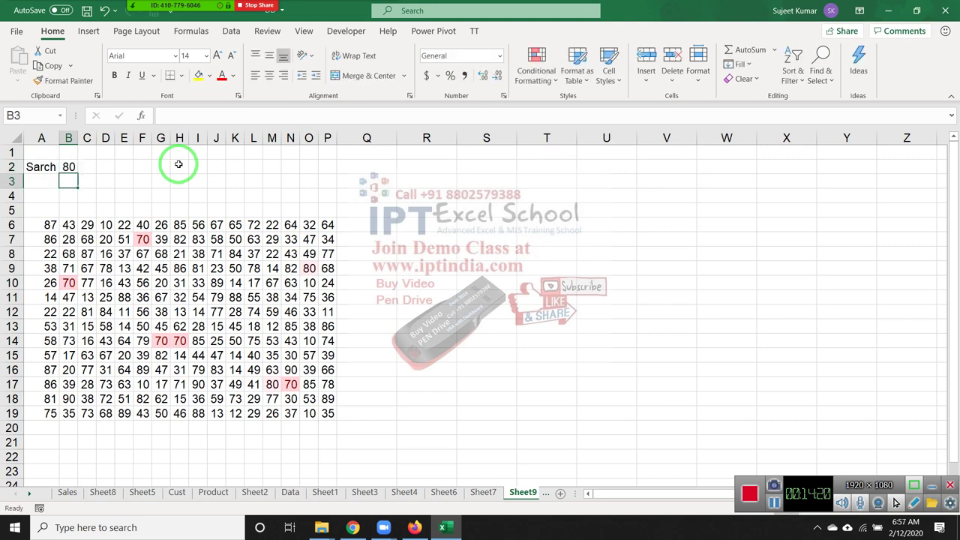
- Try 40, 90 and 15 in B2, ending with 13 so the 13s highlight
{"action": "key", "text": "Up"}
{"action": "type", "text": "40"}
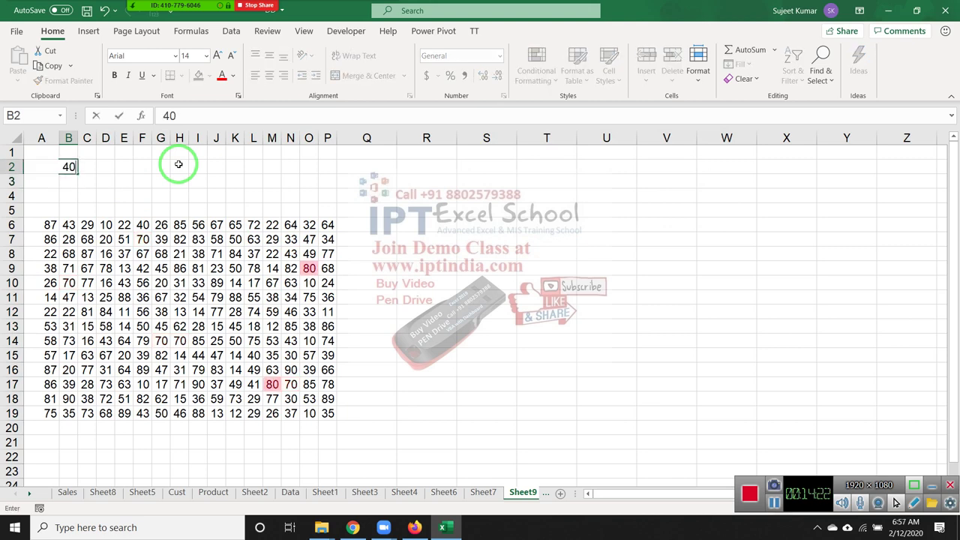
{"action": "key", "text": "Return"}
{"action": "key", "text": "Up"}
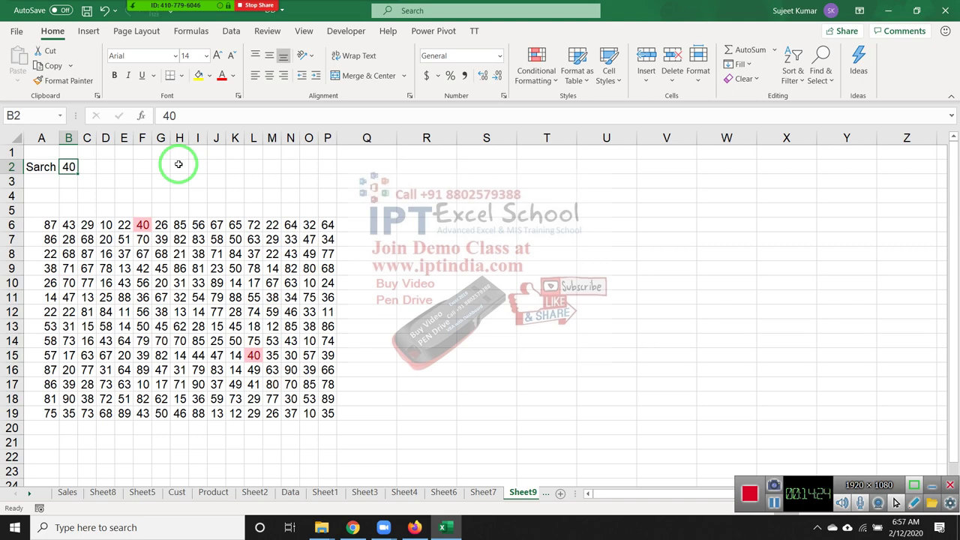
{"action": "type", "text": "90"}
{"action": "key", "text": "Return"}
{"action": "key", "text": "Up"}
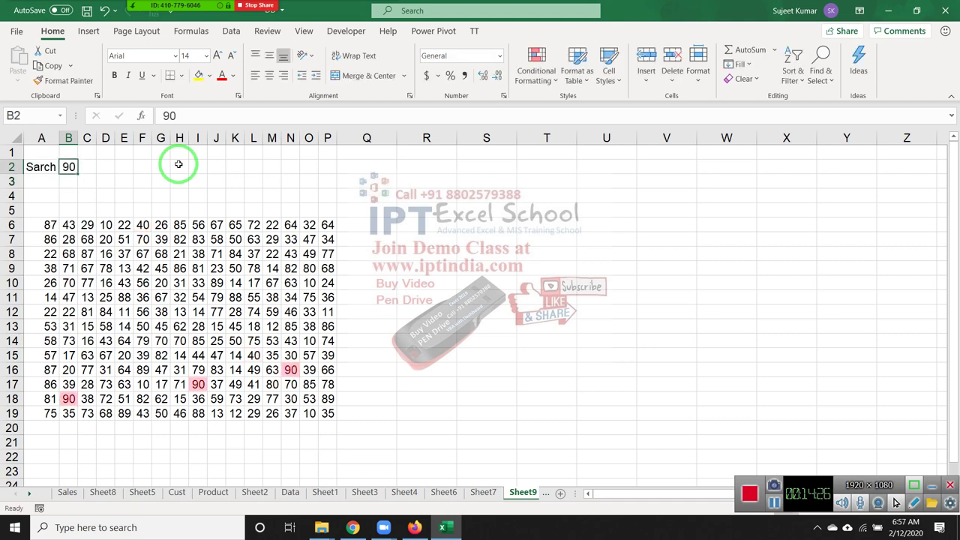
{"action": "key", "text": "Escape"}
{"action": "key", "text": "ctrl+z"}
{"action": "key", "text": "ctrl+z"}
{"action": "key", "text": "ctrl+z"}
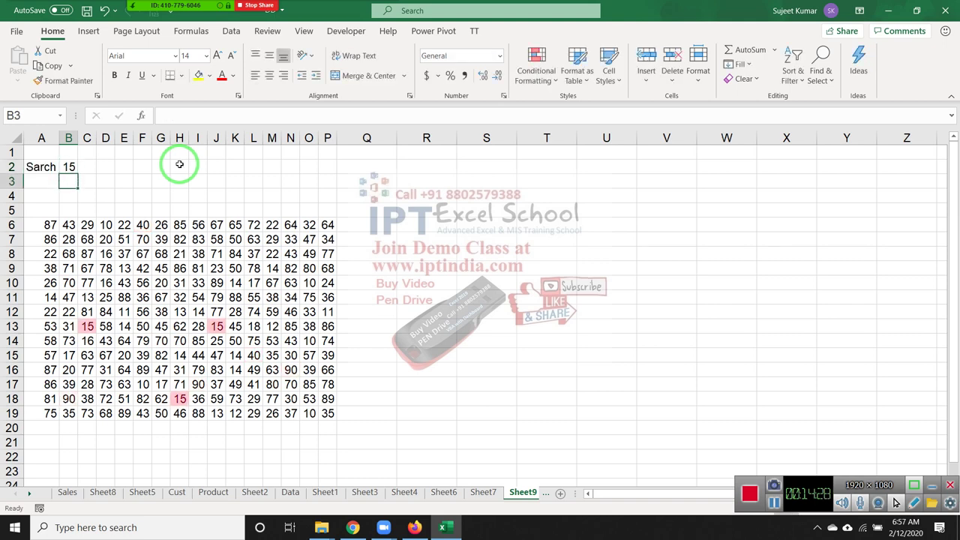
{"action": "type", "text": "3"}
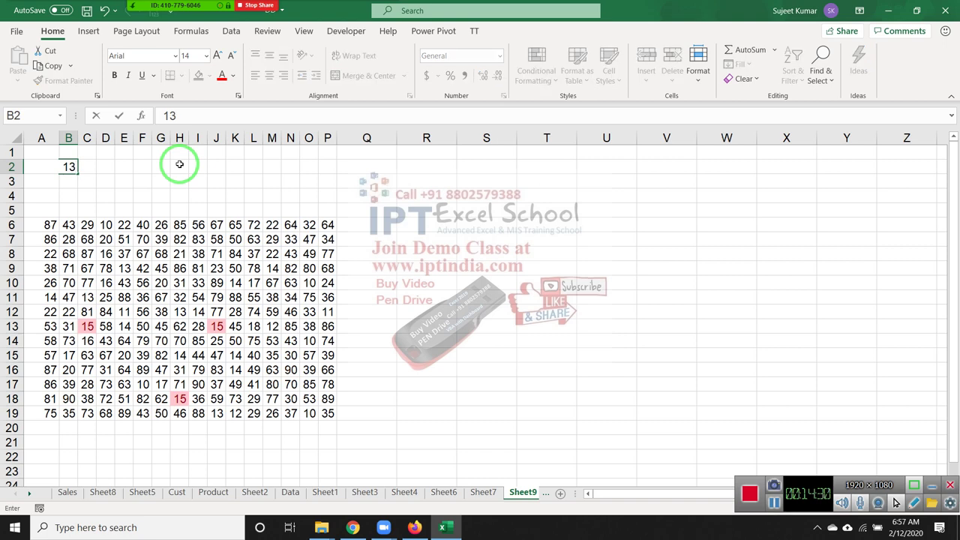
{"action": "key", "text": "Return"}
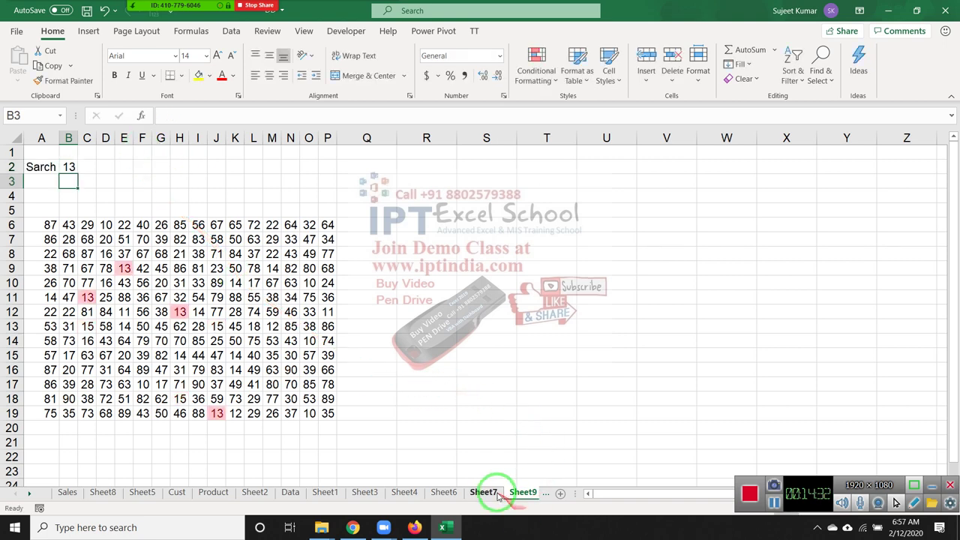
- On Sheet7, enter the heading A/c in F1 and 1 in F2 and F5
{"action": "left_click", "coordinate": [497, 494]}
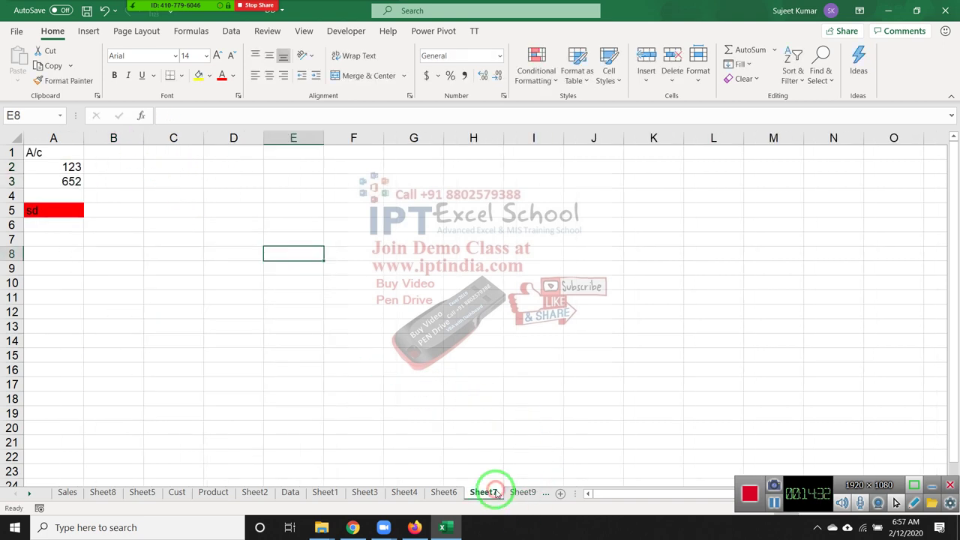
{"action": "left_click", "coordinate": [361, 149]}
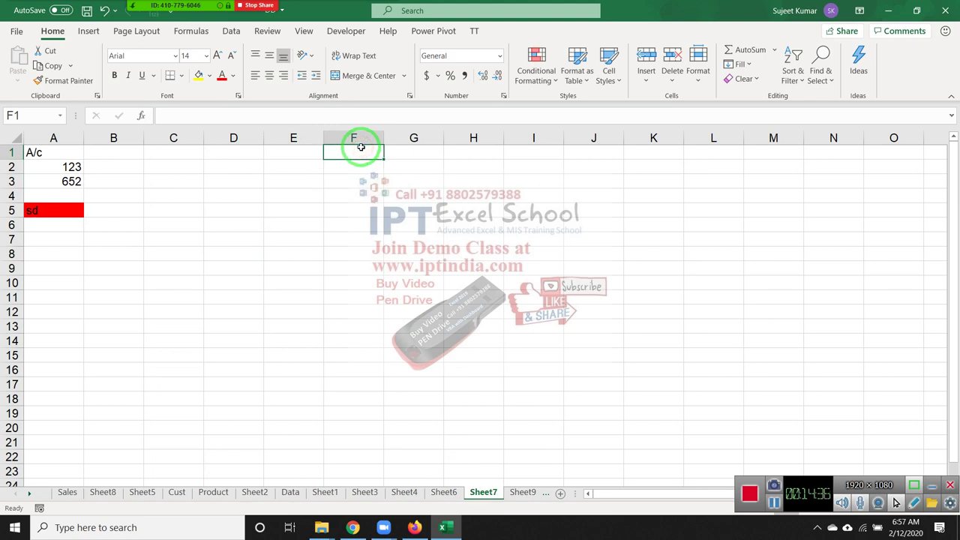
{"action": "type", "text": "A/"}
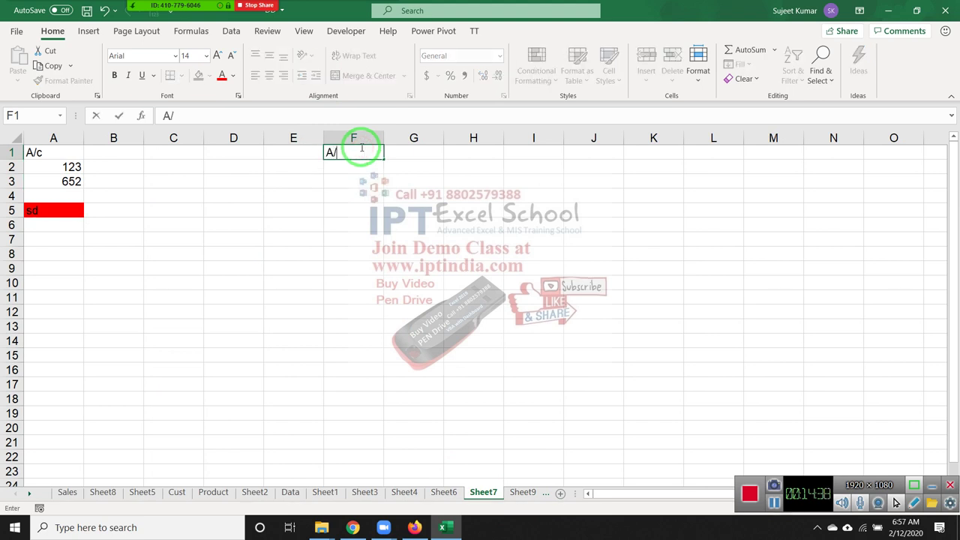
{"action": "type", "text": "c"}
{"action": "key", "text": "Return"}
{"action": "type", "text": "1"}
{"action": "key", "text": "Return"}
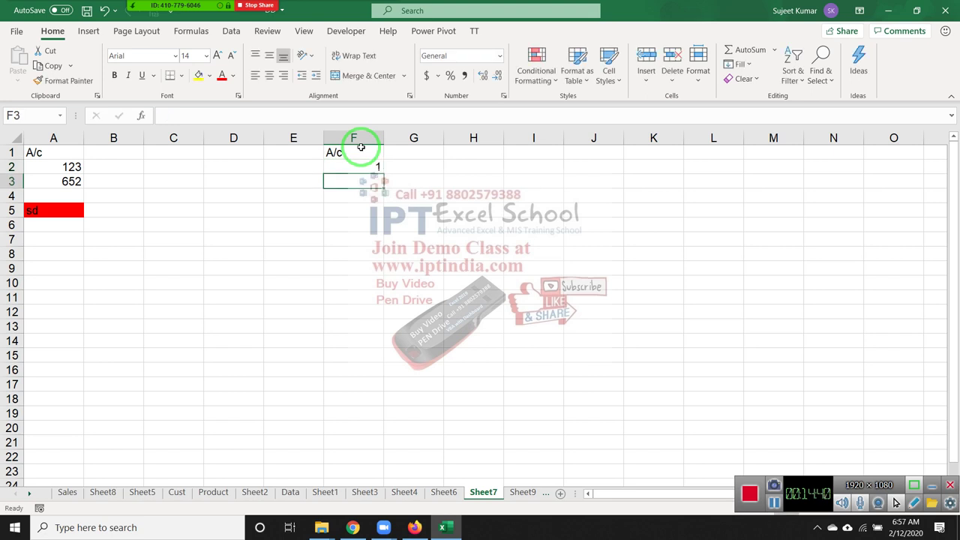
{"action": "key", "text": "Return"}
{"action": "key", "text": "Return"}
{"action": "type", "text": "1"}
{"action": "key", "text": "Return"}
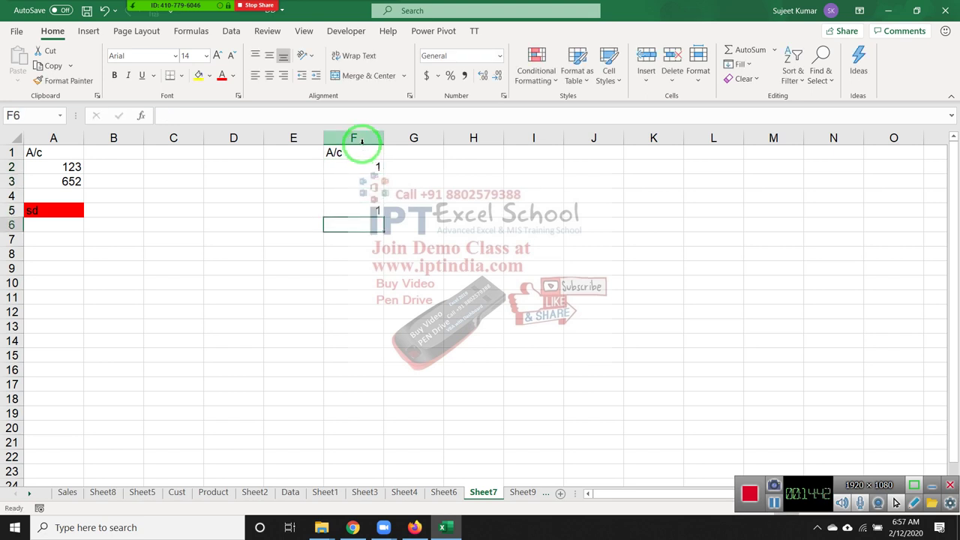
- Select column F and start a Duplicate Values highlight rule for it
{"action": "left_click", "coordinate": [353, 145]}
{"action": "left_click", "coordinate": [350, 138]}
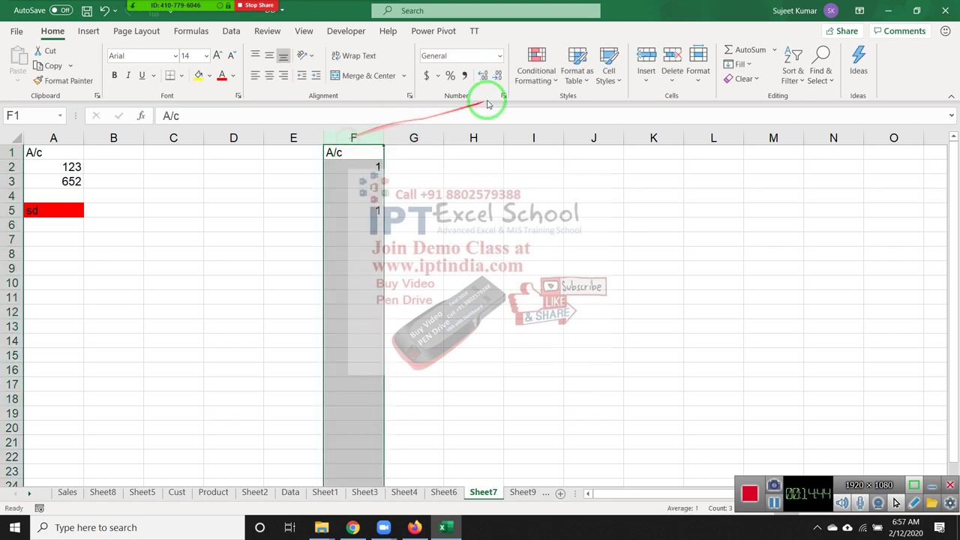
{"action": "left_click", "coordinate": [533, 75]}
{"action": "mouse_move", "coordinate": [555, 106]}
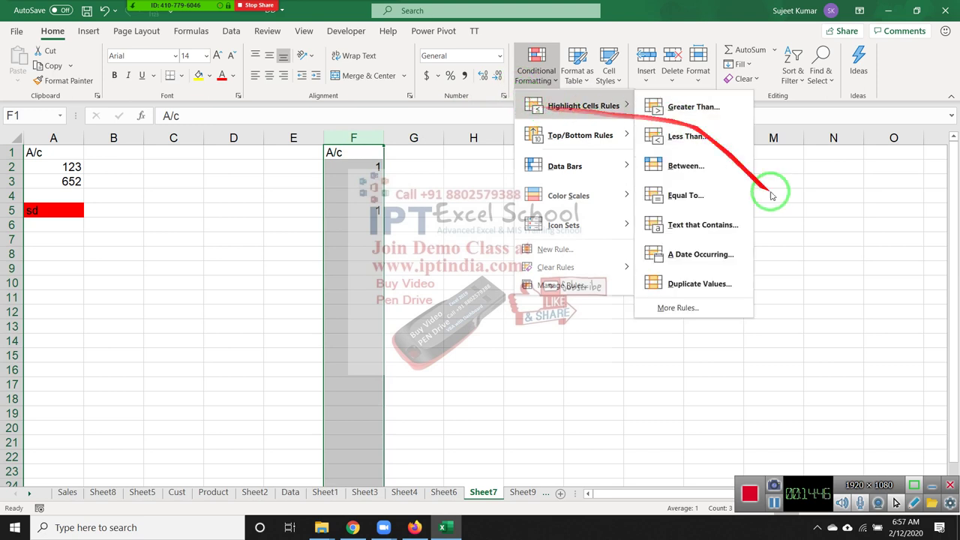
{"action": "left_click", "coordinate": [720, 282]}
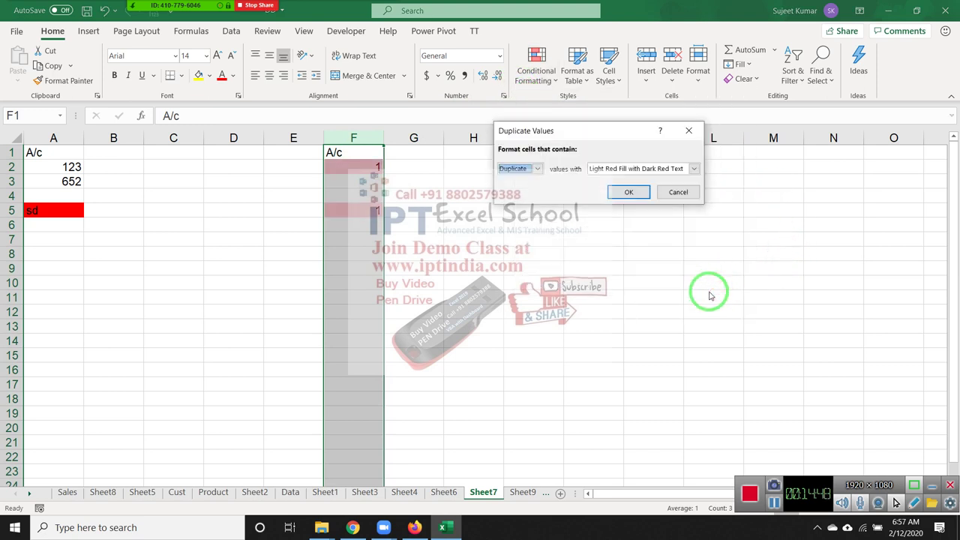
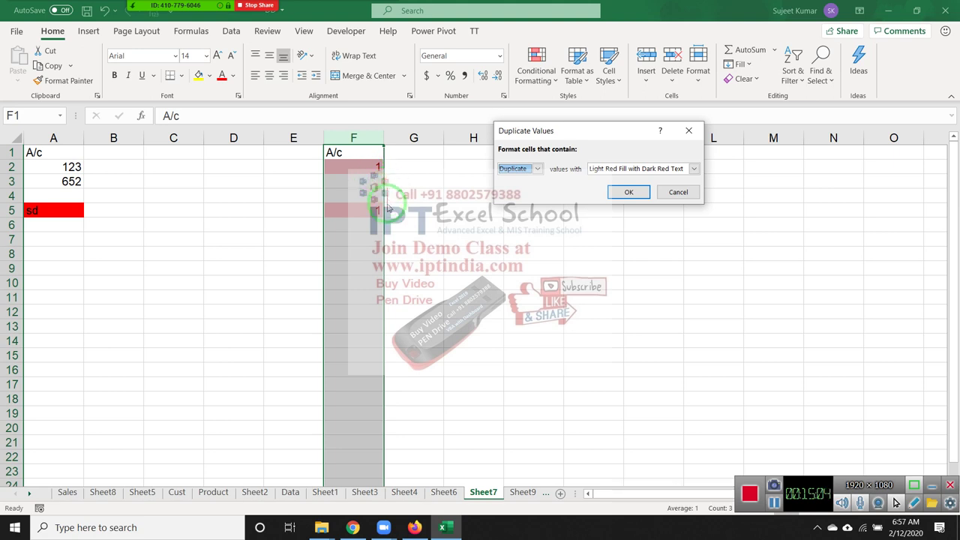
- Cancel the Duplicate Values dialog and fill cell F5 yellow
{"action": "key", "text": "Escape"}
{"action": "left_click", "coordinate": [454, 257]}
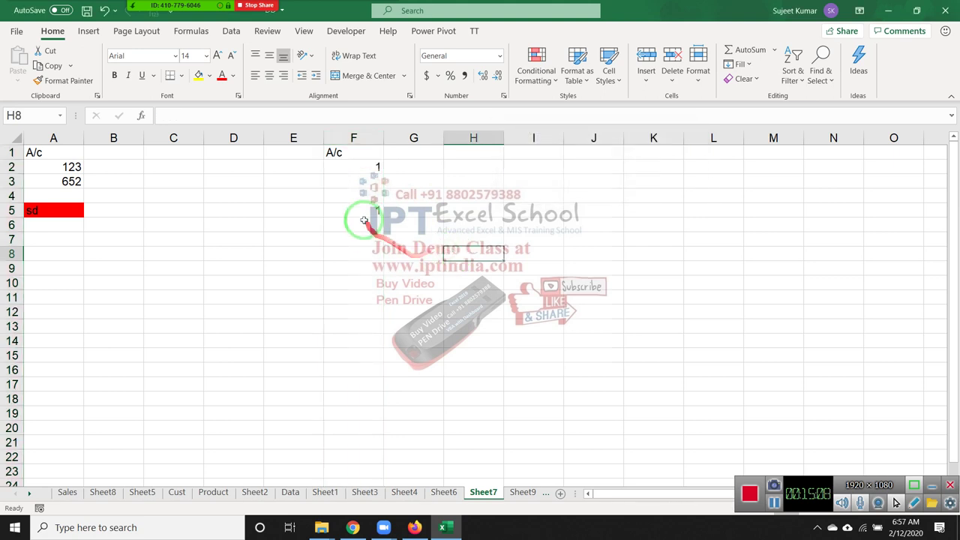
{"action": "left_click", "coordinate": [362, 209]}
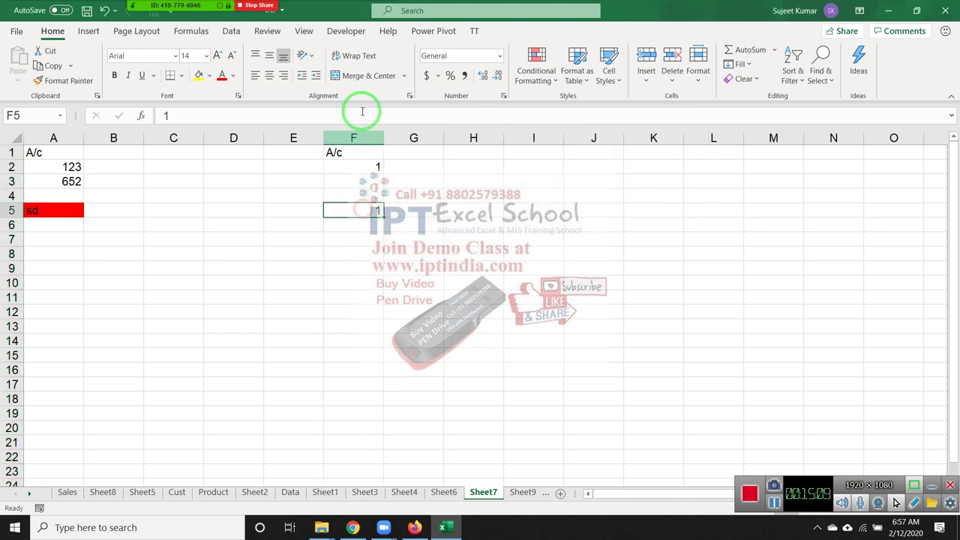
{"action": "left_click", "coordinate": [198, 76]}
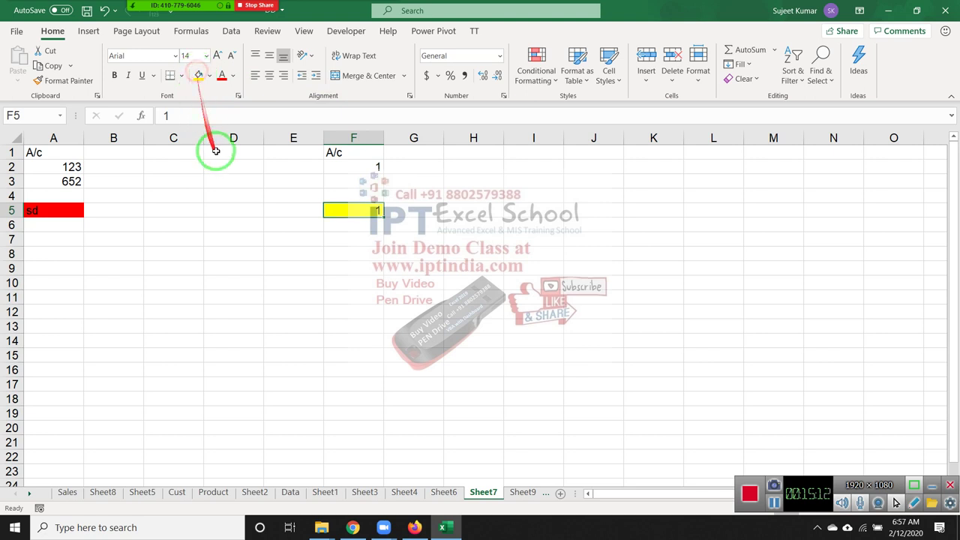
- Enter the value 2 in F3, F9 and F15
{"action": "left_click", "coordinate": [359, 179]}
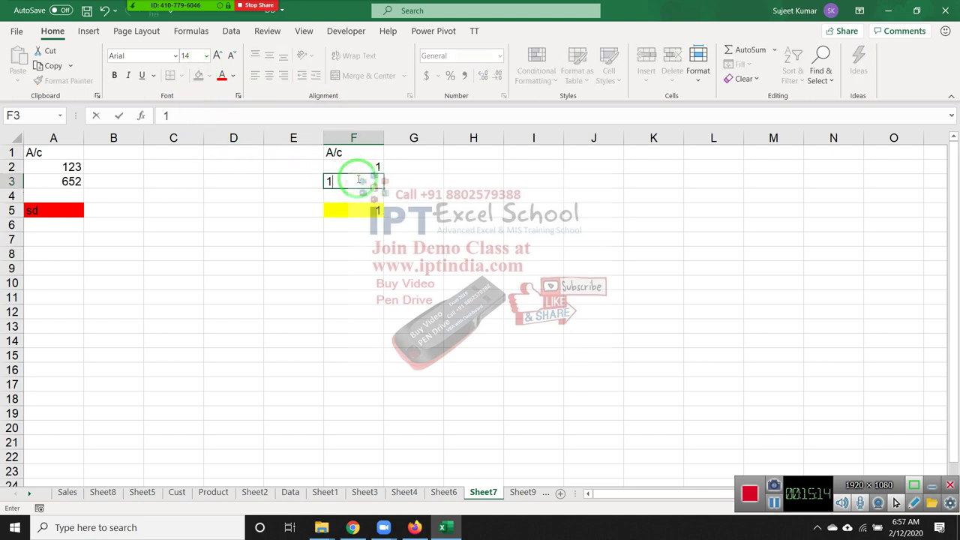
{"action": "type", "text": "2"}
{"action": "key", "text": "Return"}
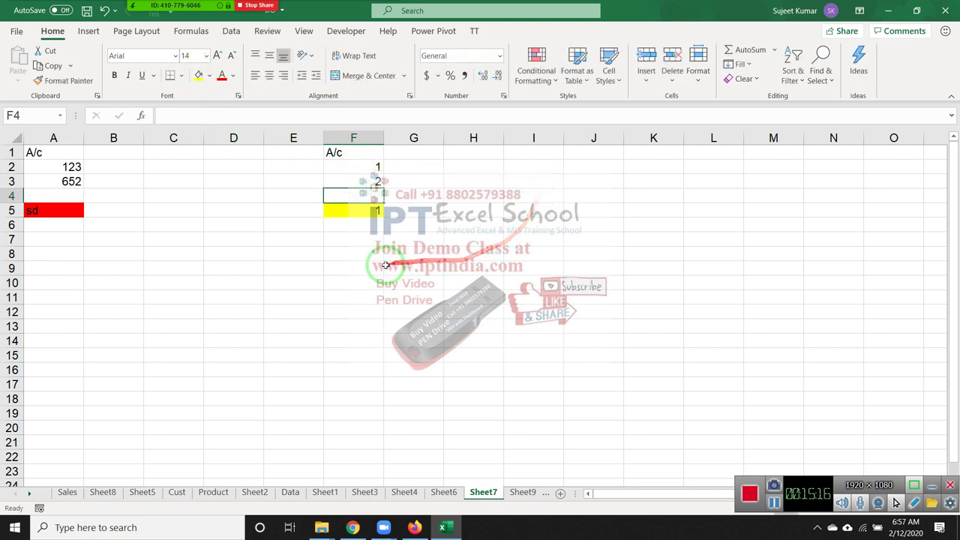
{"action": "left_click", "coordinate": [374, 265]}
{"action": "type", "text": "2"}
{"action": "key", "text": "Return"}
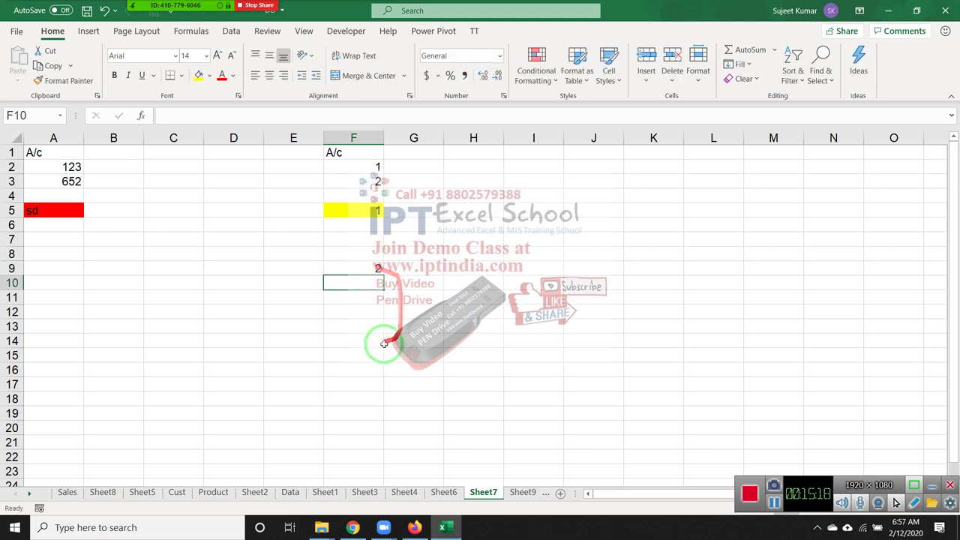
{"action": "left_click", "coordinate": [365, 352]}
{"action": "type", "text": "2"}
{"action": "left_click", "coordinate": [350, 341]}
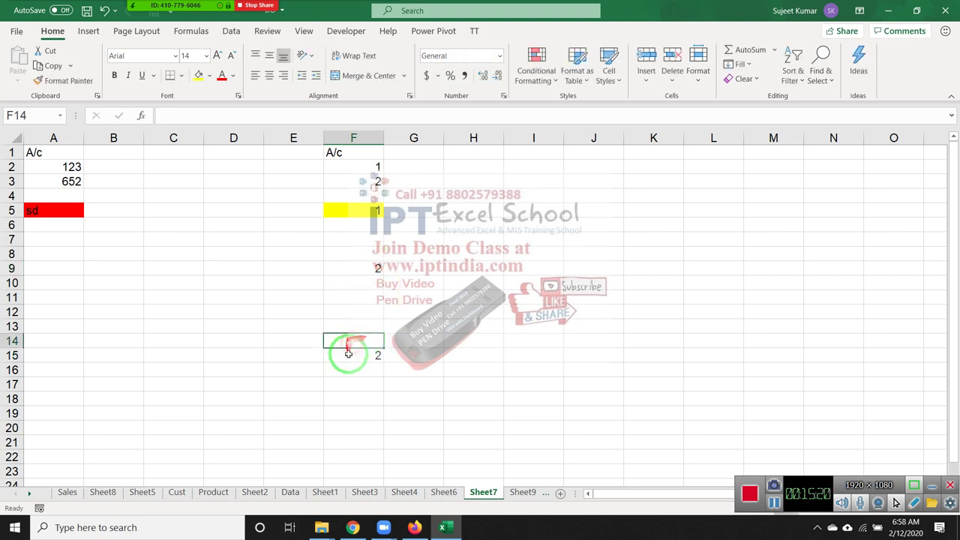
- Fill F9 and F15 yellow, then undo that fill
{"action": "left_click", "coordinate": [345, 354]}
{"action": "left_click", "coordinate": [353, 268], "text": "ctrl"}
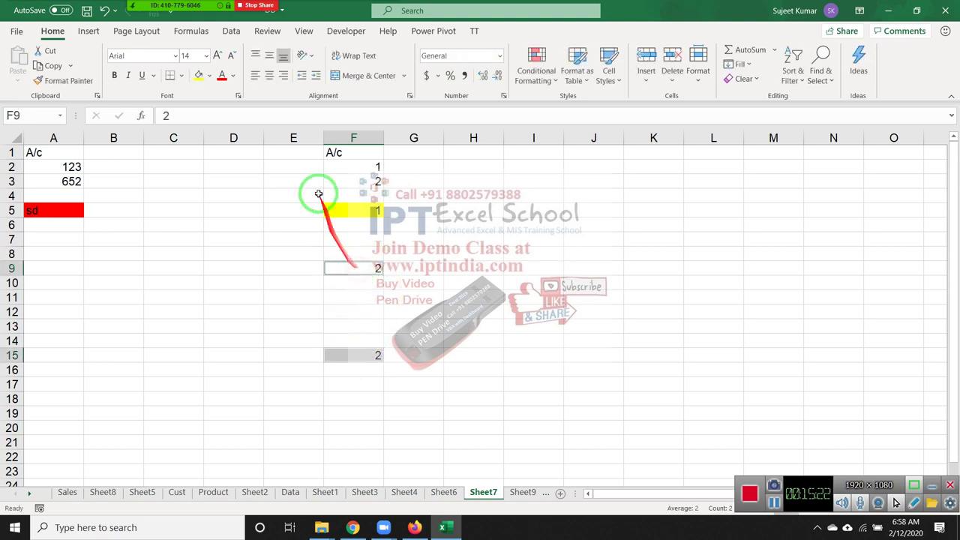
{"action": "left_click", "coordinate": [197, 83]}
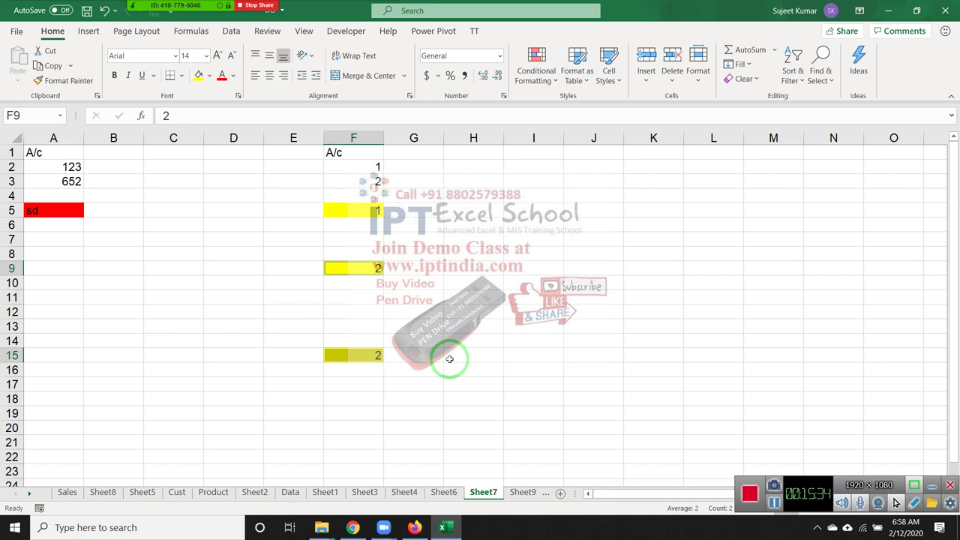
{"action": "key", "text": "ctrl+z"}
- Re-enter the value 2 in F15
{"action": "left_click", "coordinate": [414, 298]}
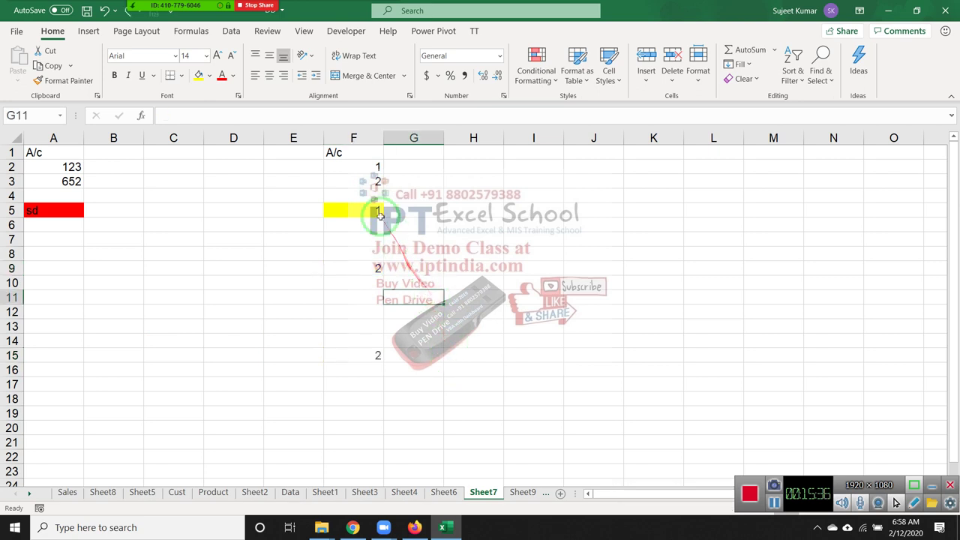
{"action": "key", "text": "Left"}
{"action": "key", "text": "Down"}
{"action": "key", "text": "Down"}
{"action": "key", "text": "Down"}
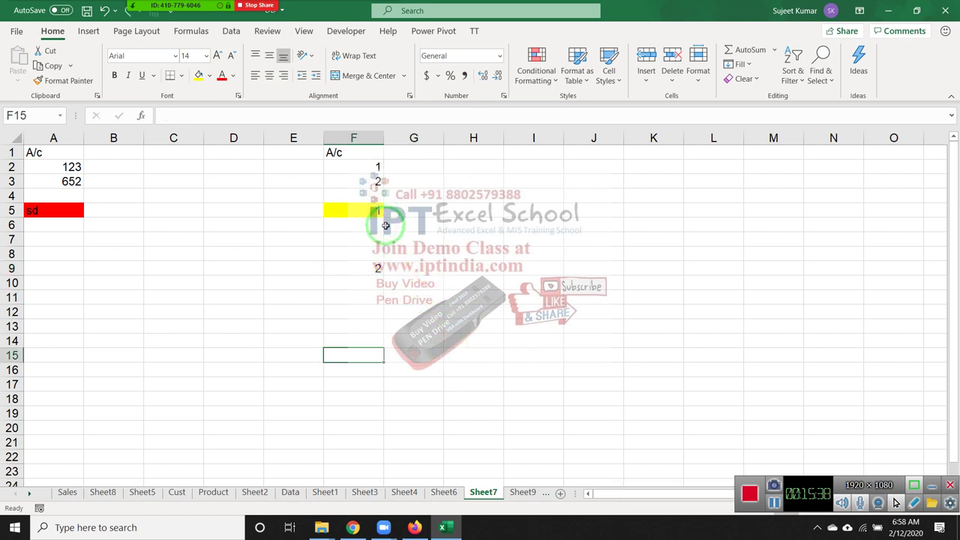
{"action": "type", "text": "2"}
{"action": "left_click", "coordinate": [350, 240]}
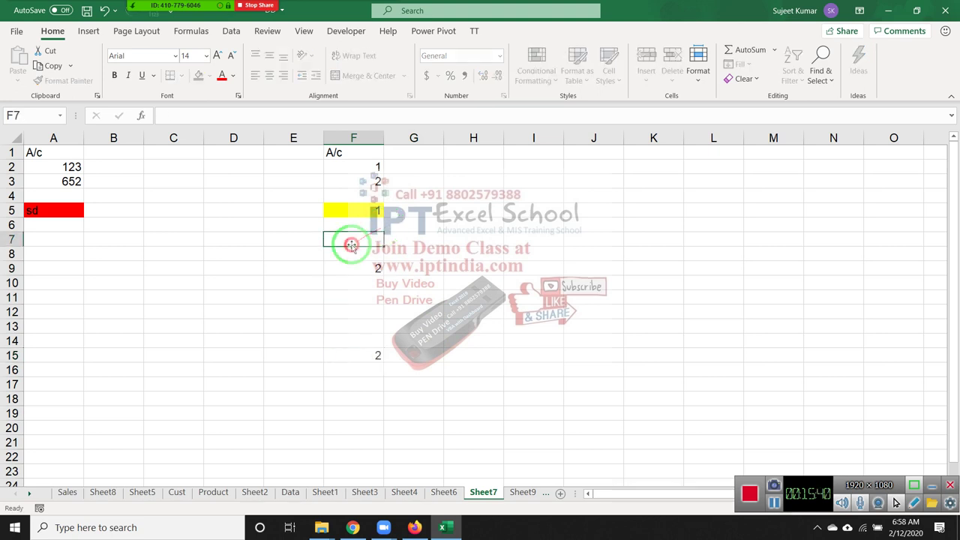
- Format Painter H6's plain formatting onto F5 to clear its yellow fill
{"action": "left_click", "coordinate": [358, 213]}
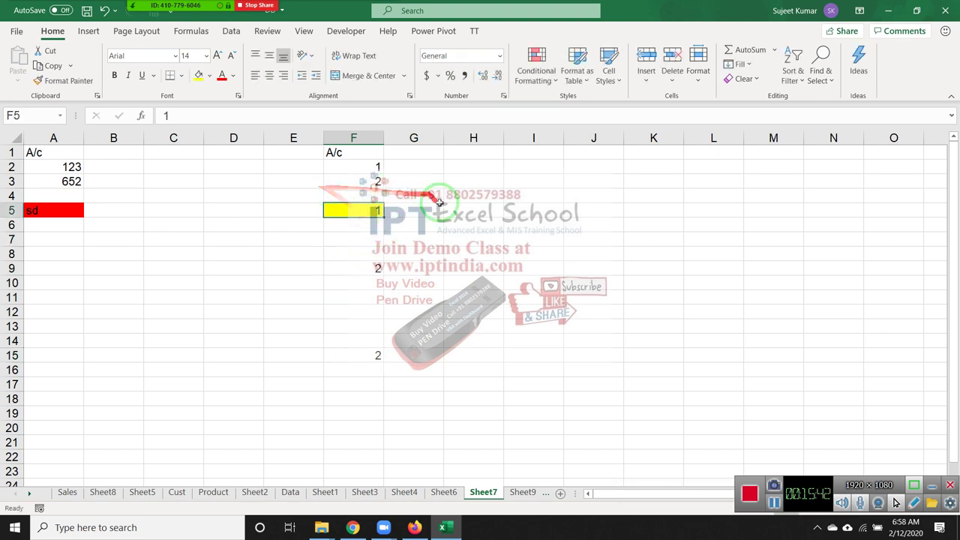
{"action": "key", "text": "Right"}
{"action": "key", "text": "Right"}
{"action": "key", "text": "Down"}
{"action": "left_click", "coordinate": [68, 80]}
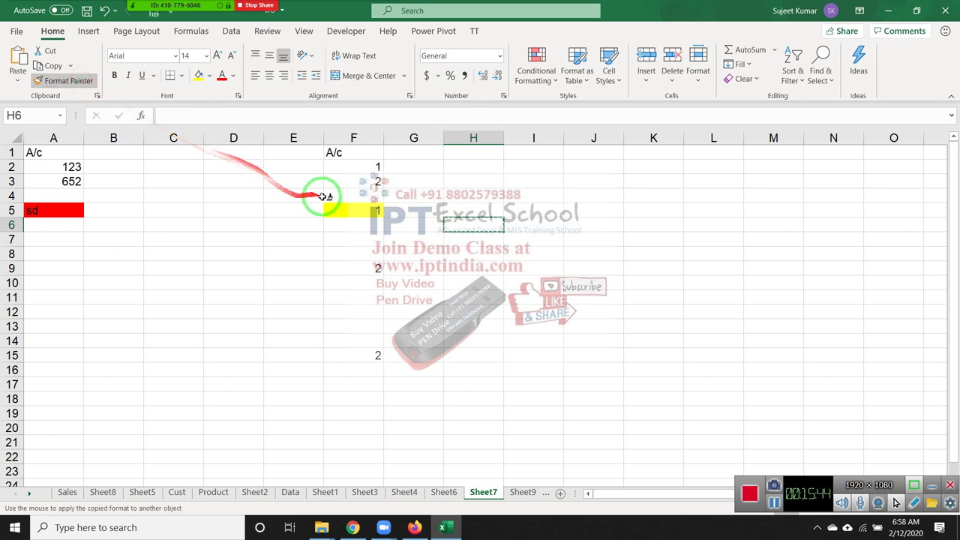
{"action": "left_click", "coordinate": [377, 206]}
- Enter a COUNTIF formula in G2 counting F2 within all of column F
{"action": "left_click", "coordinate": [421, 163]}
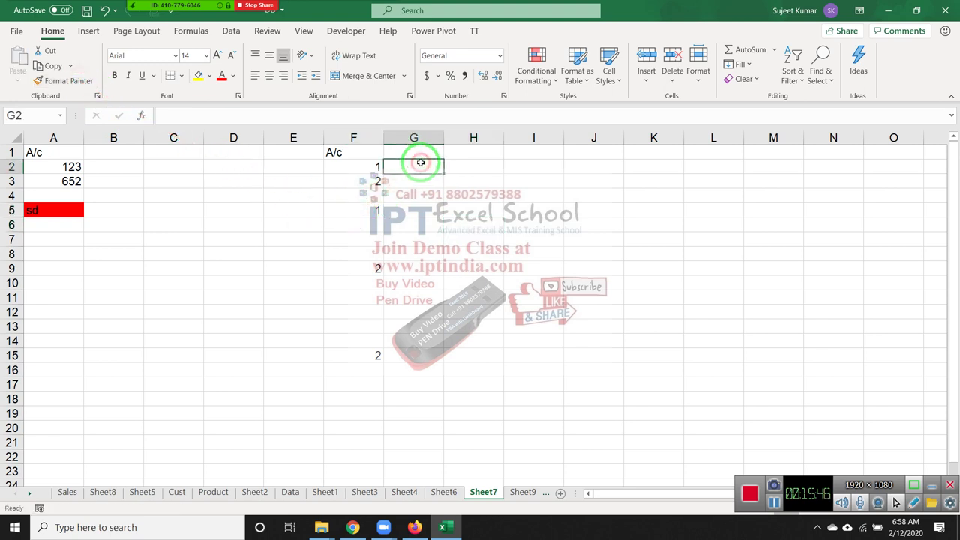
{"action": "type", "text": "=cou"}
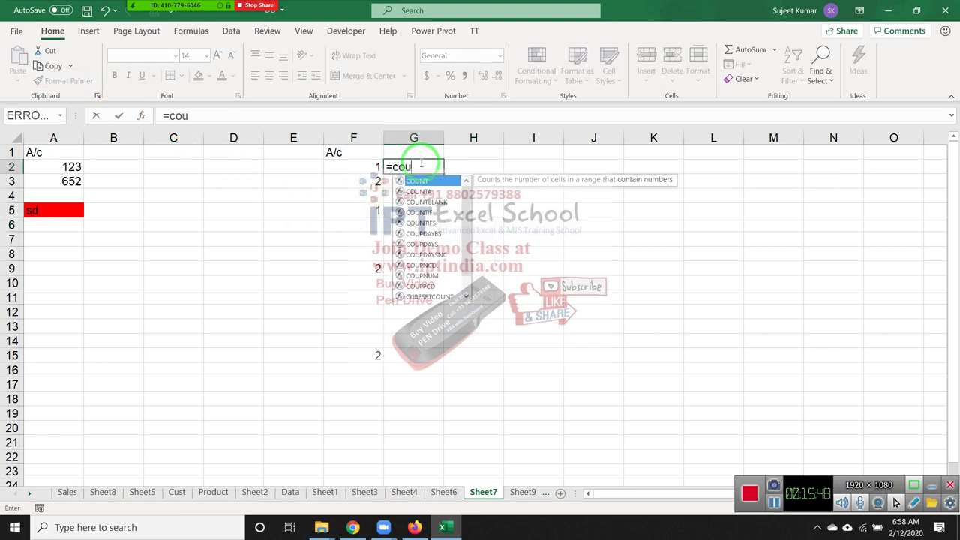
{"action": "key", "text": "Down"}
{"action": "key", "text": "Down"}
{"action": "key", "text": "Down"}
{"action": "key", "text": "Tab"}
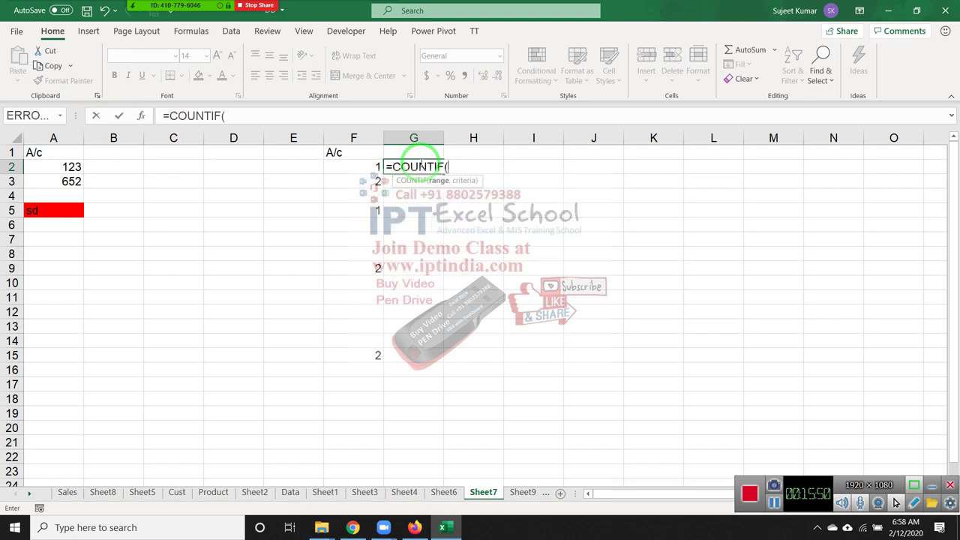
{"action": "left_click", "coordinate": [367, 138]}
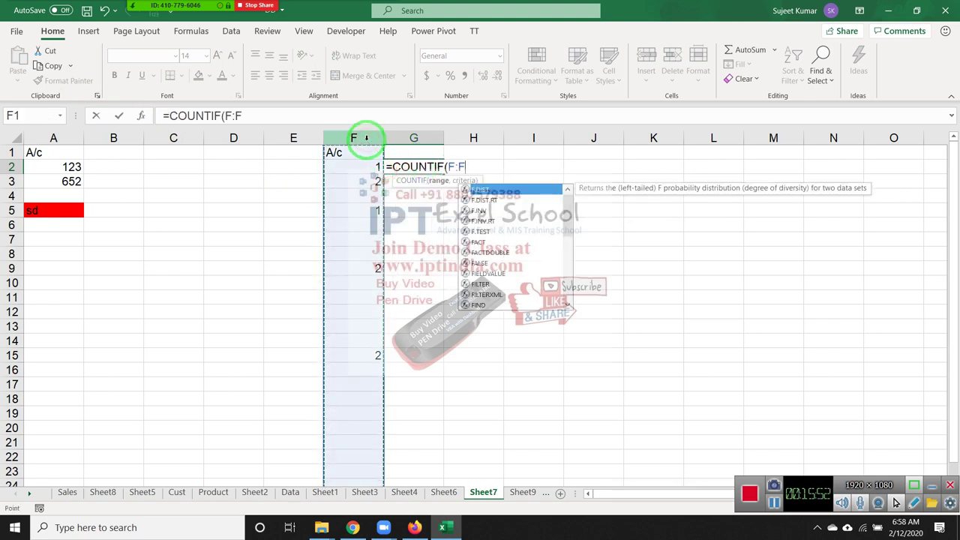
{"action": "type", "text": ","}
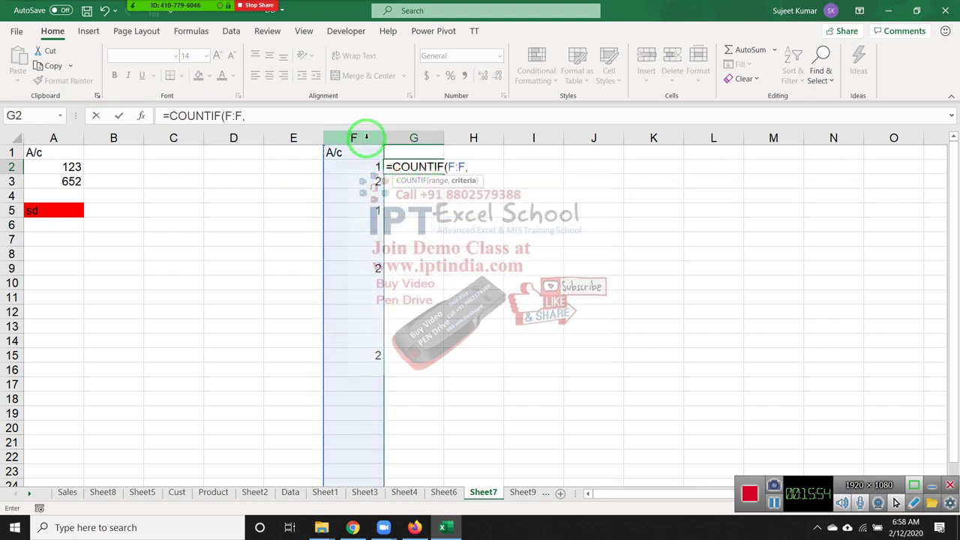
{"action": "left_click", "coordinate": [364, 169]}
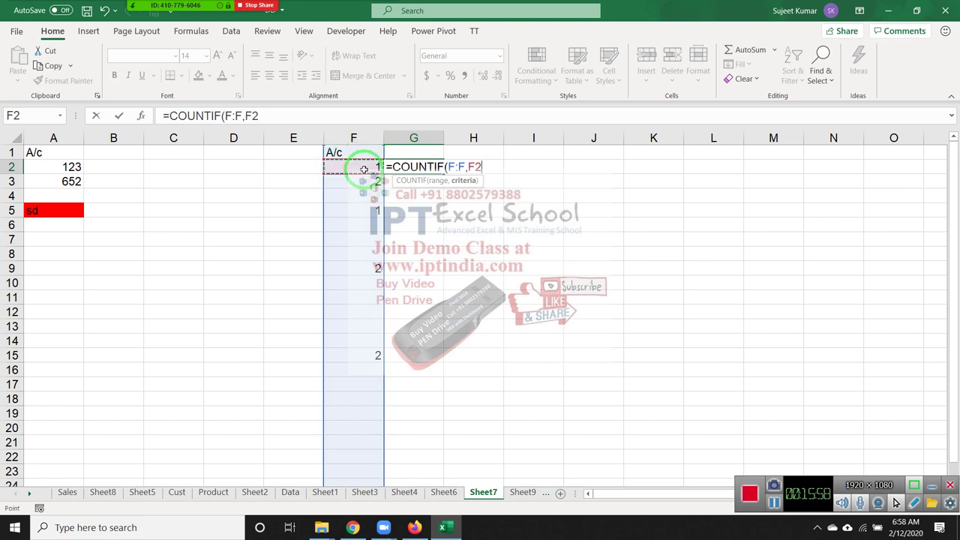
{"action": "key", "text": "Return"}
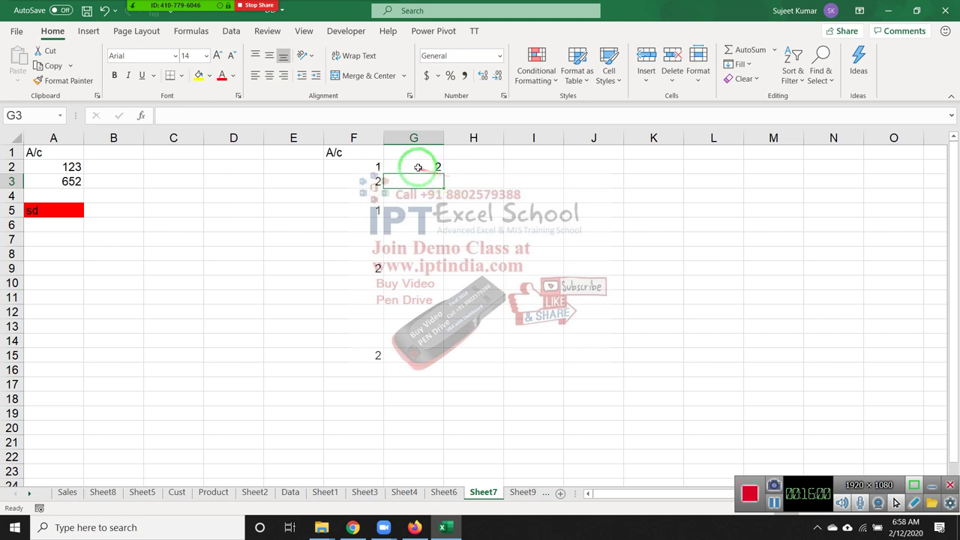
- Copy the G2 COUNTIF formula into G5
{"action": "left_click", "coordinate": [419, 167]}
{"action": "key", "text": "ctrl+c"}
{"action": "left_click", "coordinate": [422, 211]}
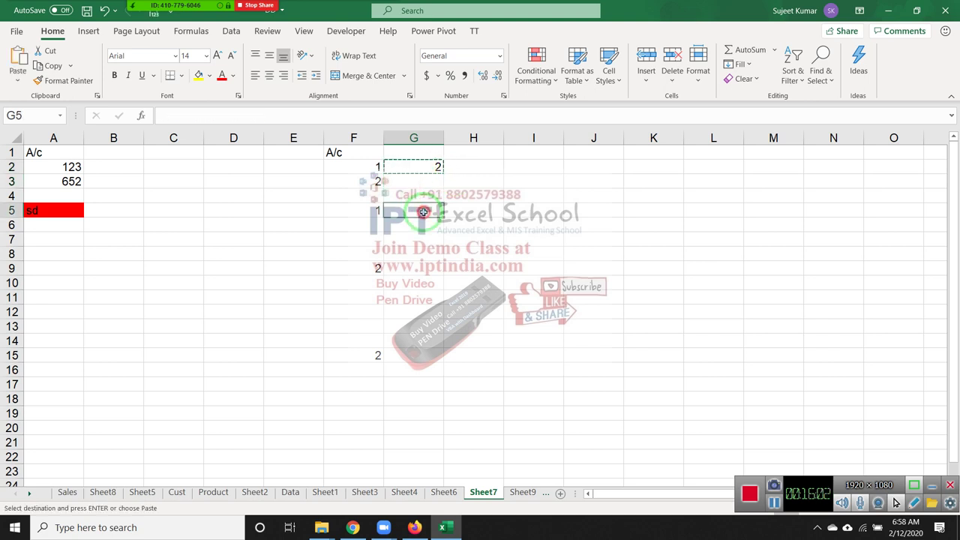
{"action": "key", "text": "ctrl+v"}
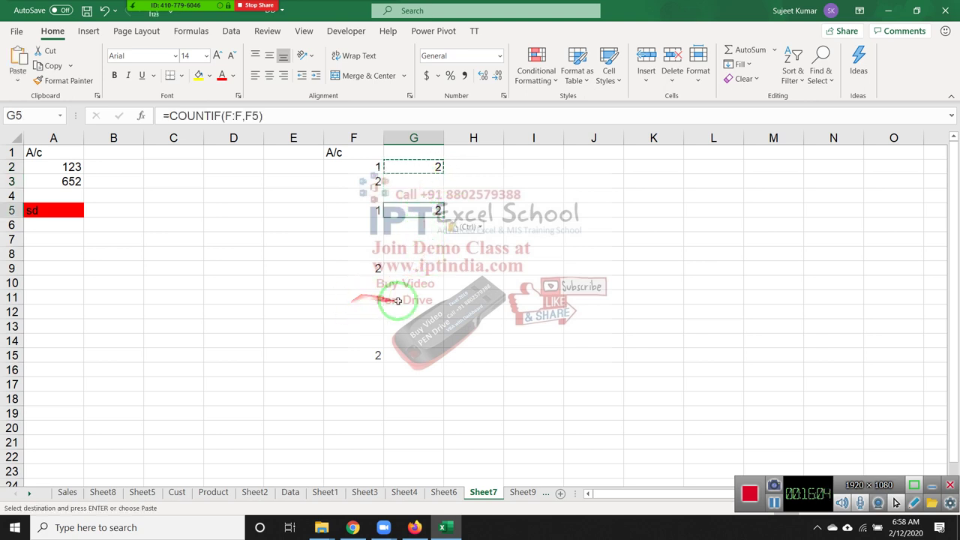
{"action": "key", "text": "Escape"}
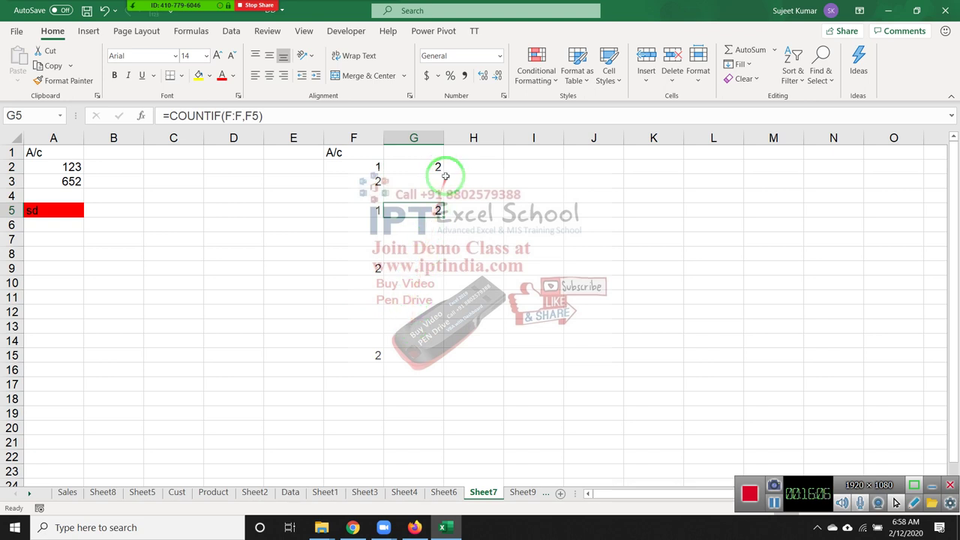
- Overwrite G2 with 1 and G5 with 2
{"action": "left_click", "coordinate": [442, 171]}
{"action": "type", "text": "1"}
{"action": "left_click", "coordinate": [438, 211]}
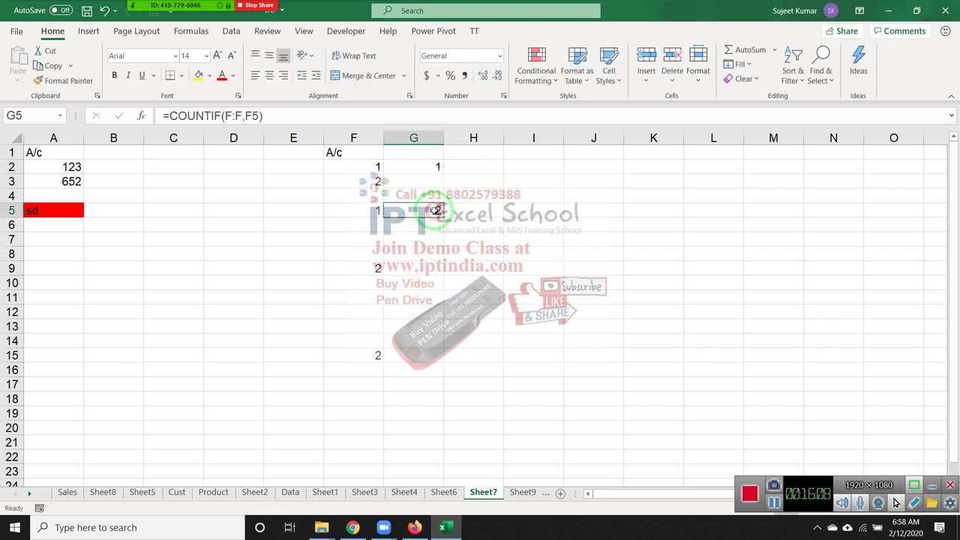
{"action": "type", "text": "2"}
{"action": "key", "text": "Return"}
- Enter 1 in F11 and 3 in G11, then select the helper counts G2:G11
{"action": "left_click", "coordinate": [364, 304]}
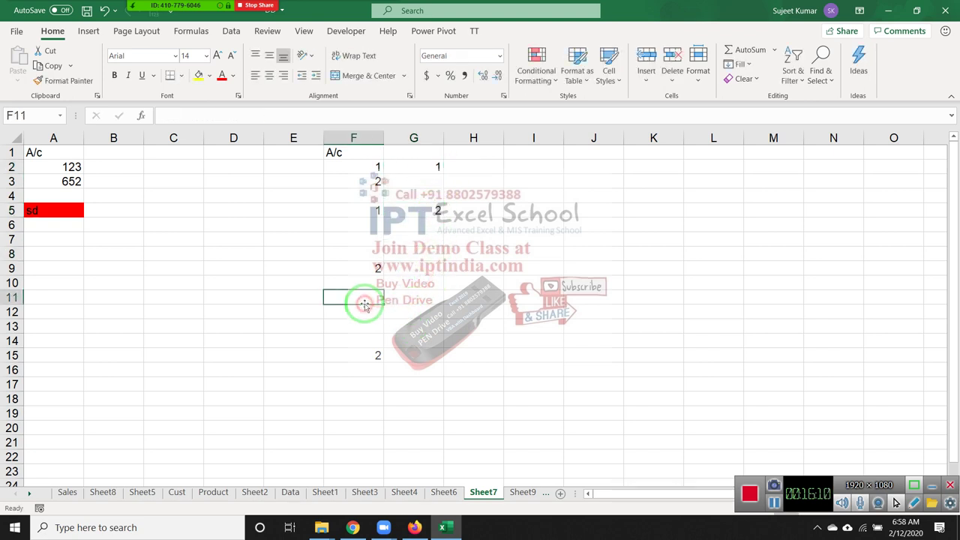
{"action": "type", "text": "1"}
{"action": "left_click", "coordinate": [429, 311]}
{"action": "left_click", "coordinate": [429, 295]}
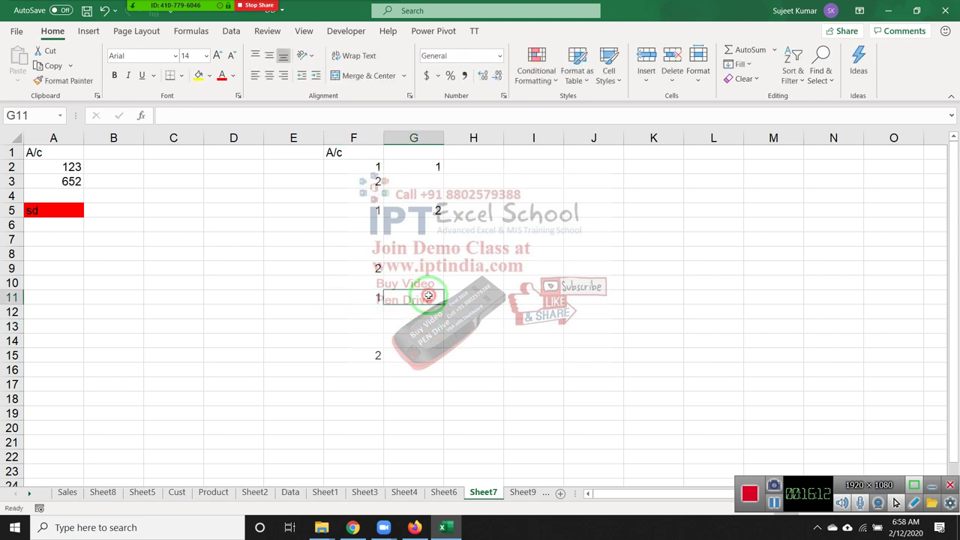
{"action": "type", "text": "3"}
{"action": "left_click", "coordinate": [473, 310]}
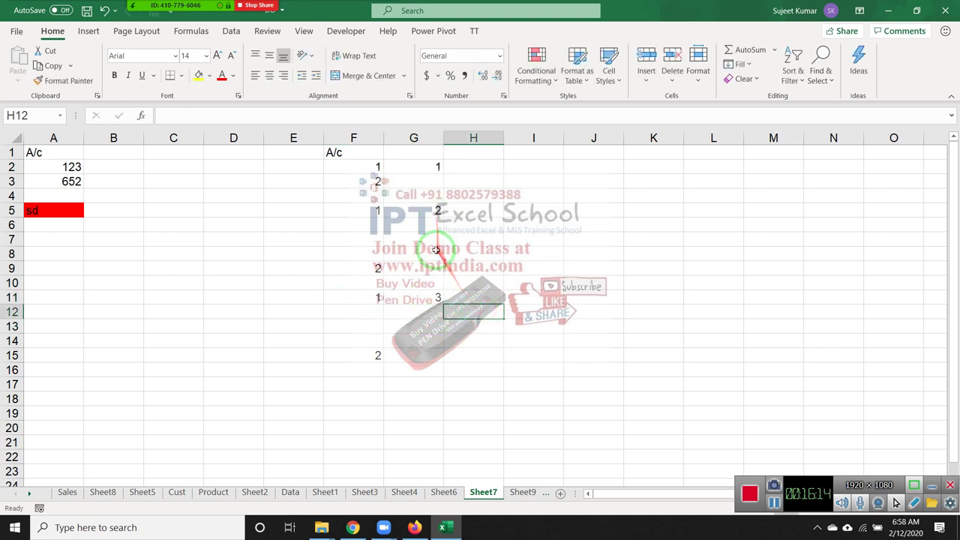
{"action": "left_click_drag", "start_coordinate": [435, 169], "coordinate": [432, 300]}
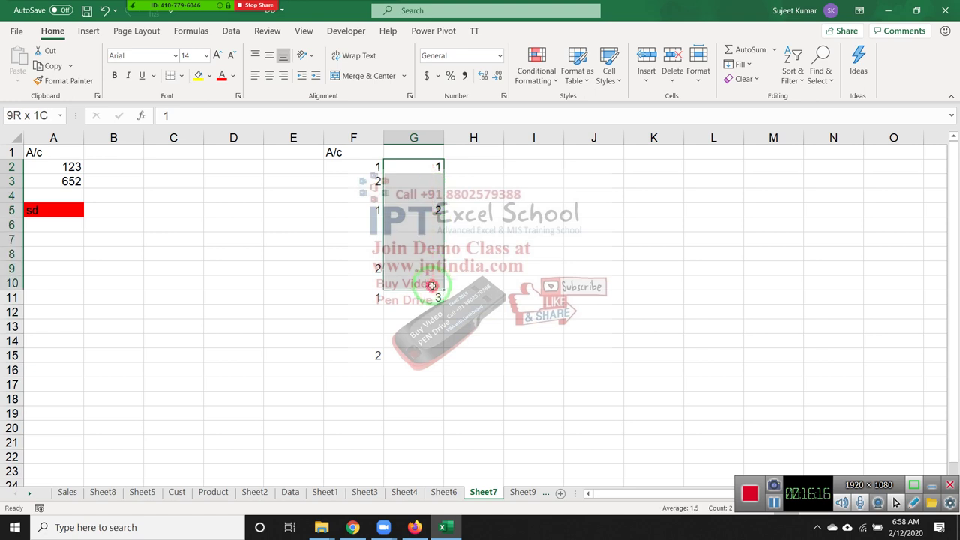
- Enter =COUNTIF(F2:F2,F2) in G2 using the COUNTIF autocomplete
{"action": "left_click", "coordinate": [418, 173]}
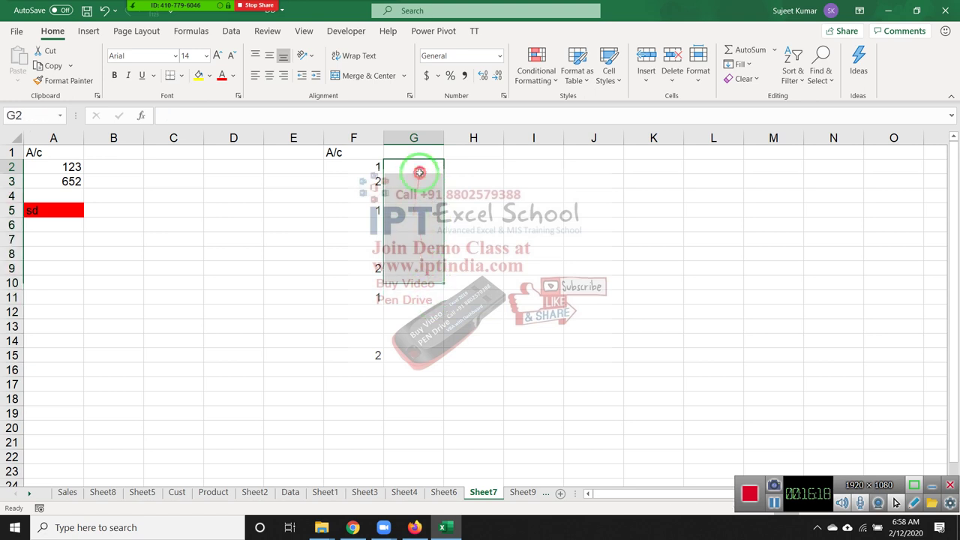
{"action": "type", "text": "=cou"}
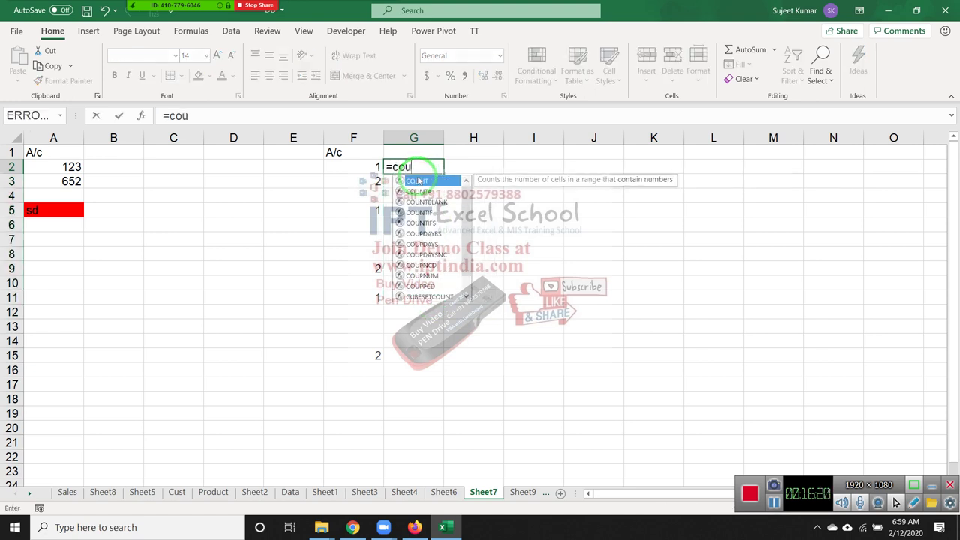
{"action": "key", "text": "Down"}
{"action": "key", "text": "Down"}
{"action": "key", "text": "Down"}
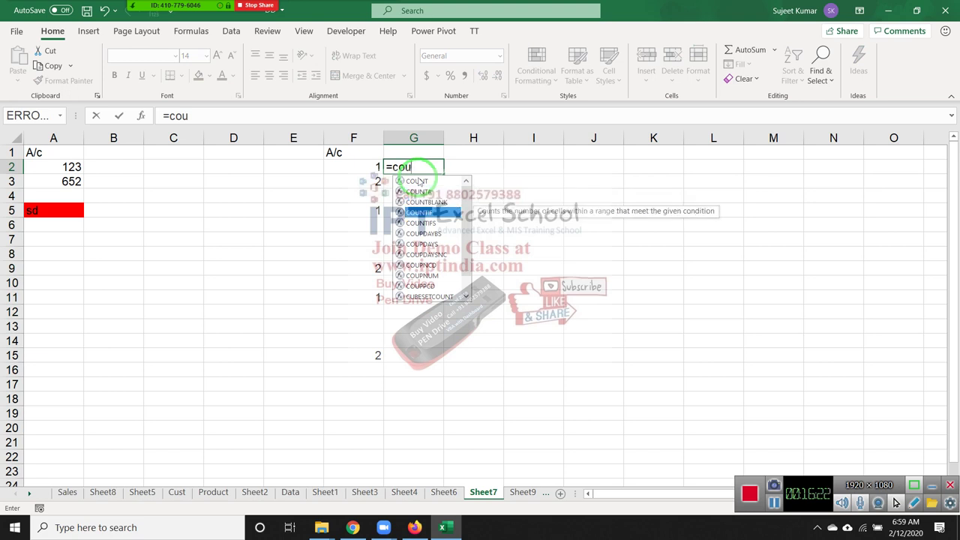
{"action": "key", "text": "Tab"}
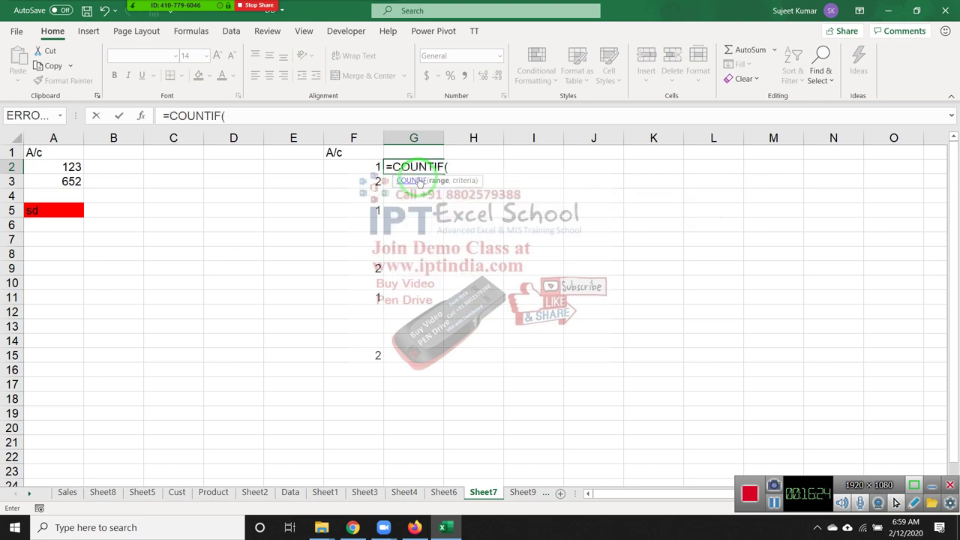
{"action": "key", "text": "Left"}
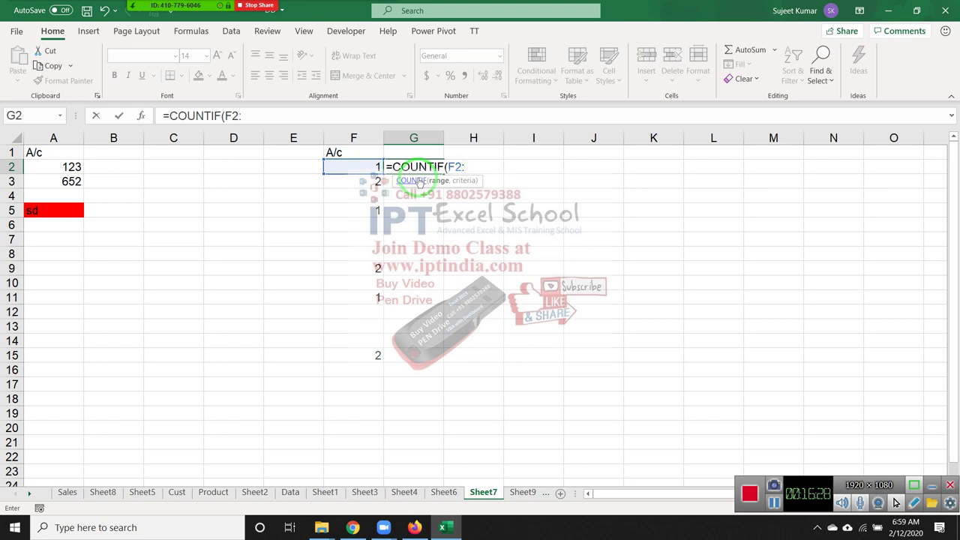
{"action": "type", "text": "f2,"}
{"action": "type", "text": "f2"}
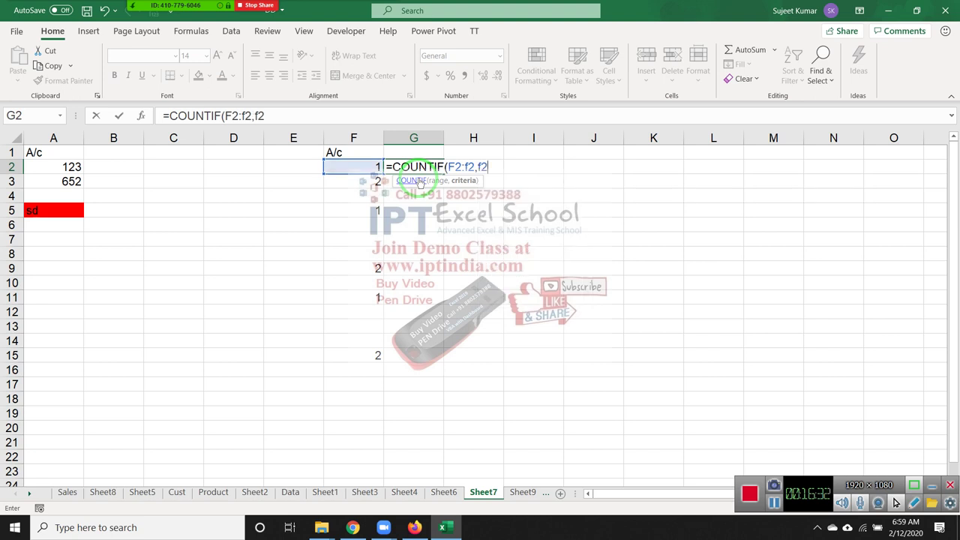
{"action": "key", "text": "Return"}
{"action": "key", "text": "Up"}
- Change G2 to =COUNTIF($F$2:F2,F2) and fill it down through G15
{"action": "key", "text": "F2"}
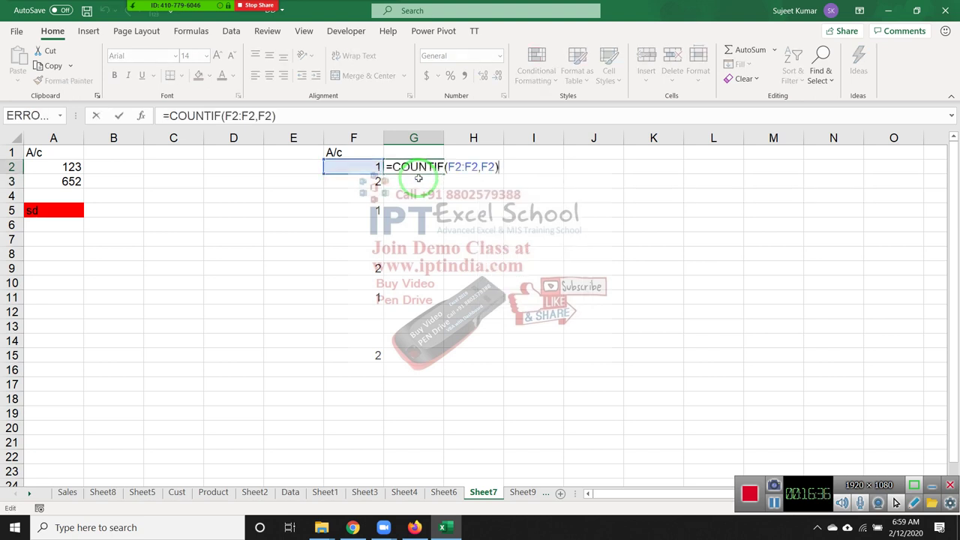
{"action": "left_click", "coordinate": [451, 166]}
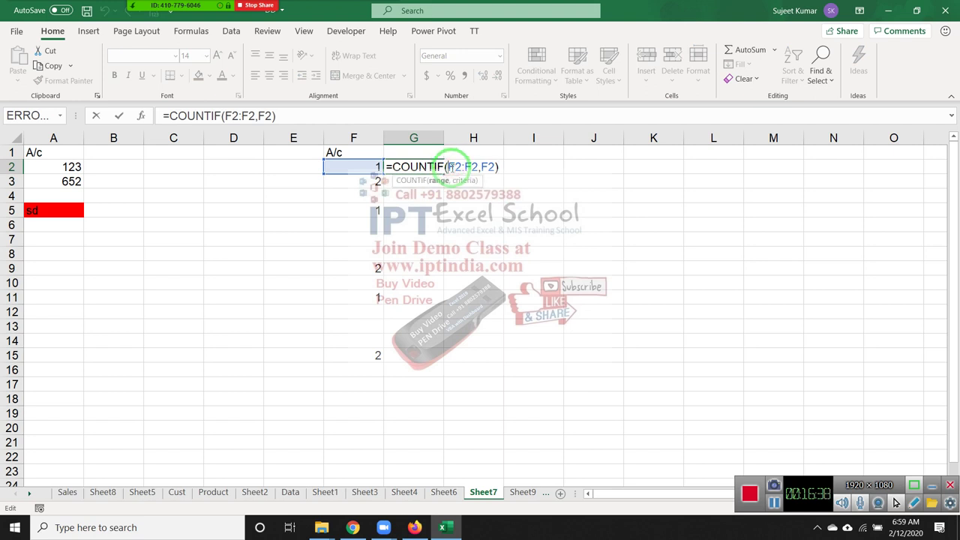
{"action": "key", "text": "F4"}
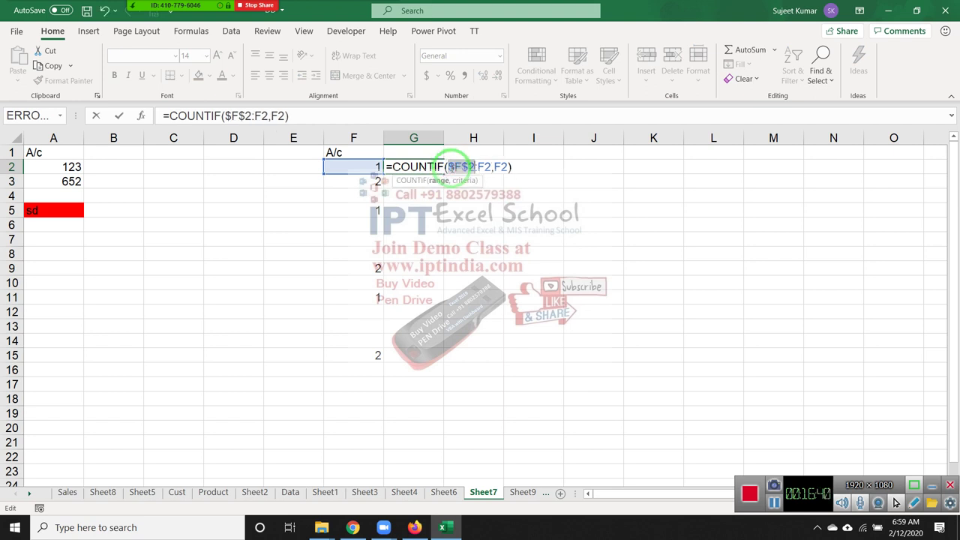
{"action": "key", "text": "Return"}
{"action": "mouse_move", "coordinate": [436, 166]}
{"action": "left_mouse_down"}
{"action": "mouse_move", "coordinate": [416, 371]}
{"action": "mouse_move", "coordinate": [414, 359]}
{"action": "left_mouse_up"}
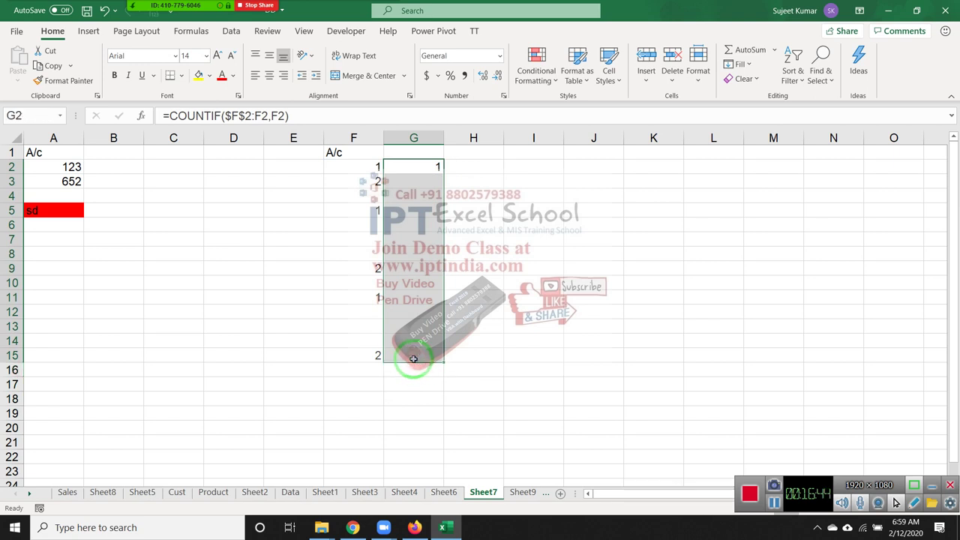
{"action": "key", "text": "ctrl+d"}
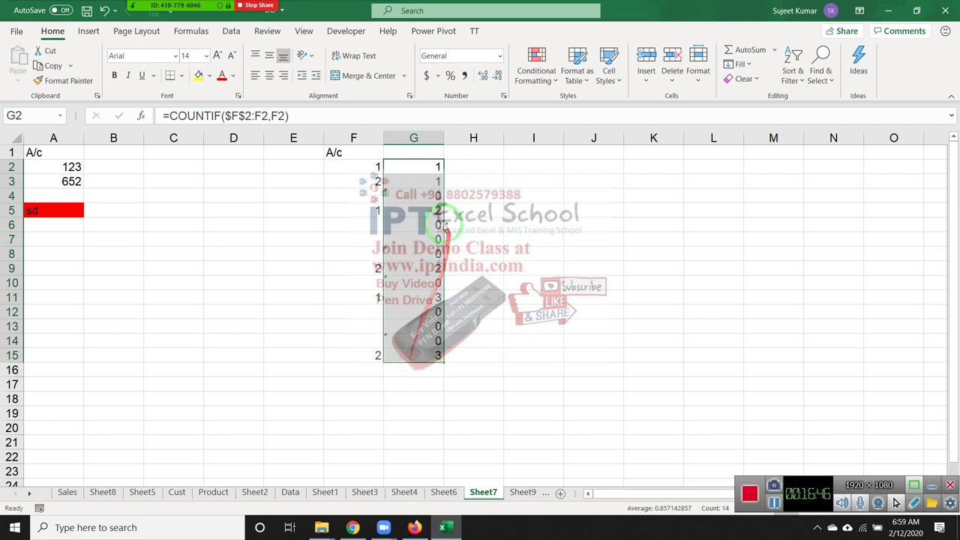
{"action": "left_click", "coordinate": [422, 166]}
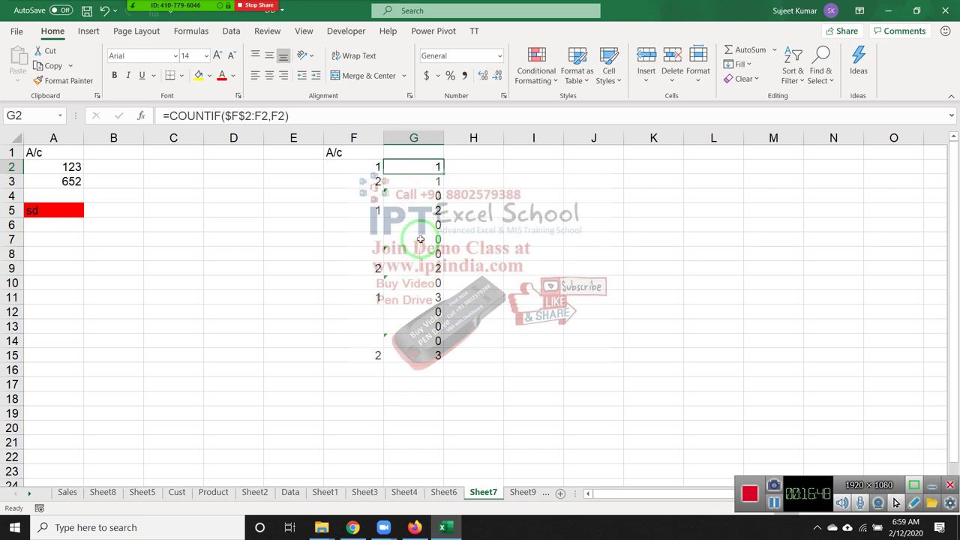
{"action": "left_click", "coordinate": [420, 210]}
{"action": "left_click", "coordinate": [424, 297]}
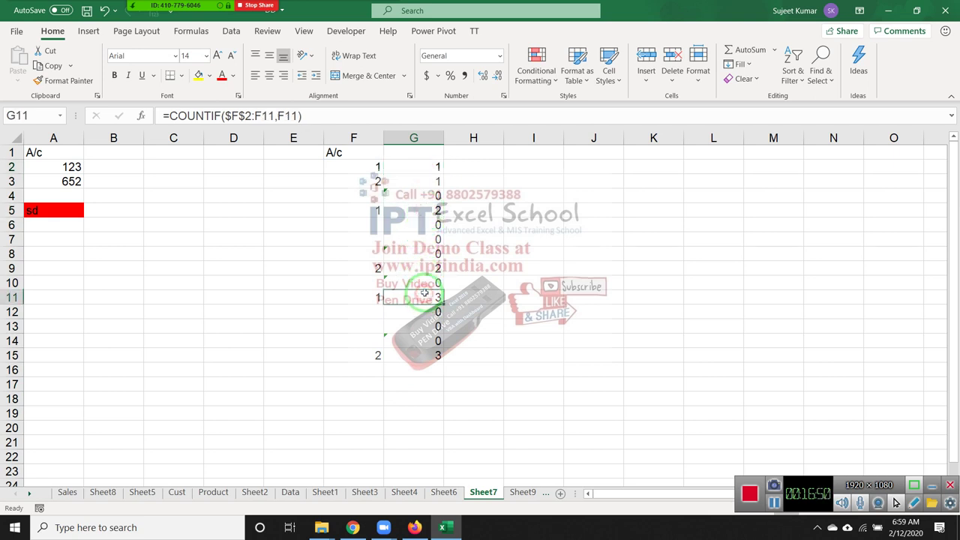
{"action": "left_click", "coordinate": [429, 182]}
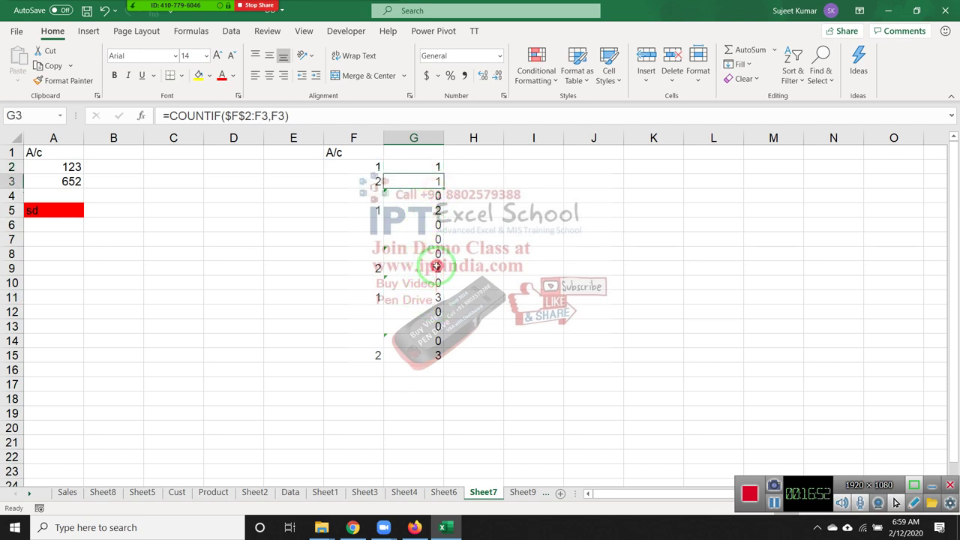
{"action": "left_click", "coordinate": [433, 269]}
{"action": "left_click", "coordinate": [439, 359]}
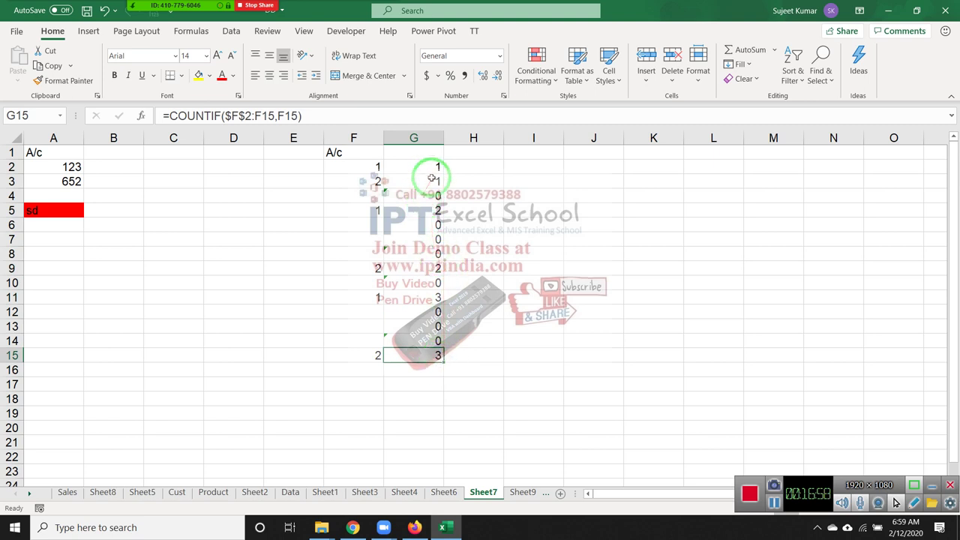
{"action": "left_click", "coordinate": [419, 213]}
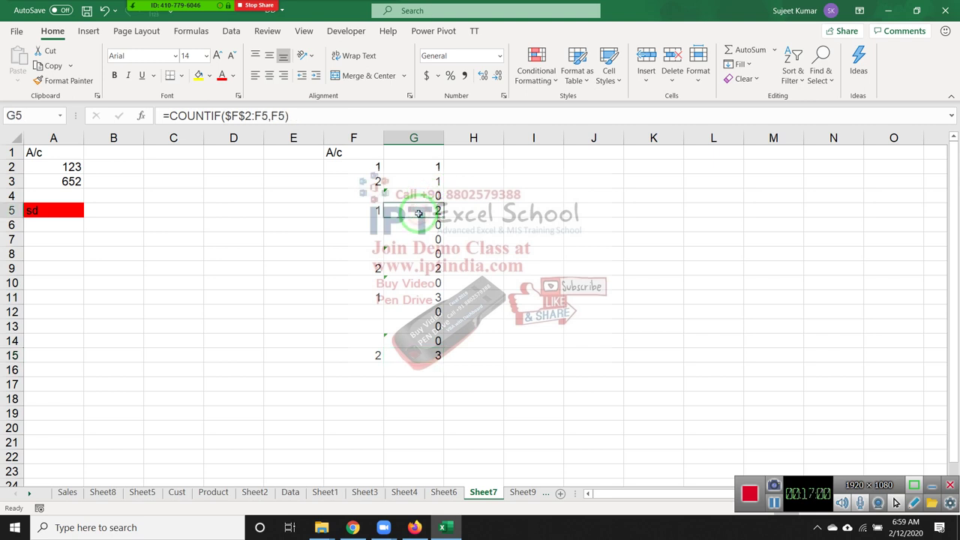
{"action": "double_click", "coordinate": [418, 212]}
{"action": "key", "text": "Escape"}
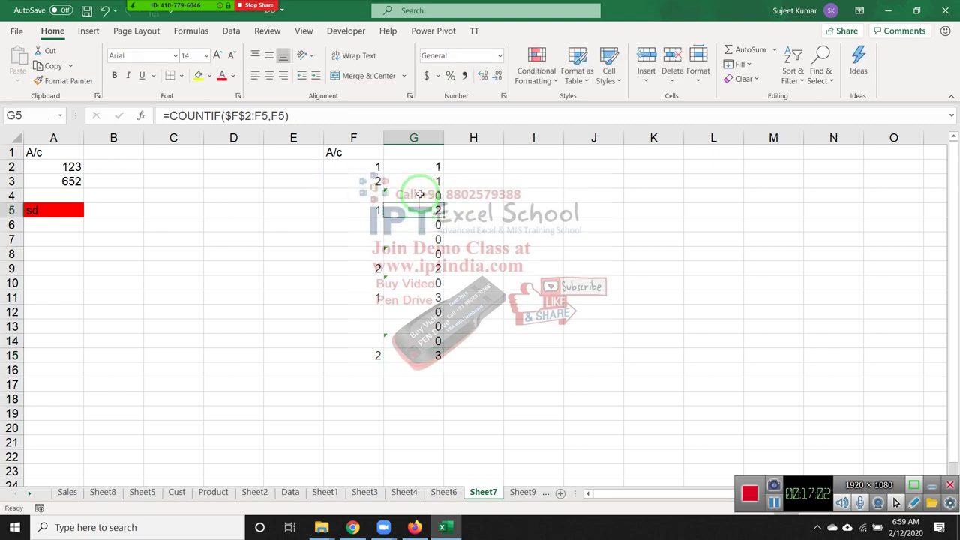
{"action": "left_click", "coordinate": [422, 177]}
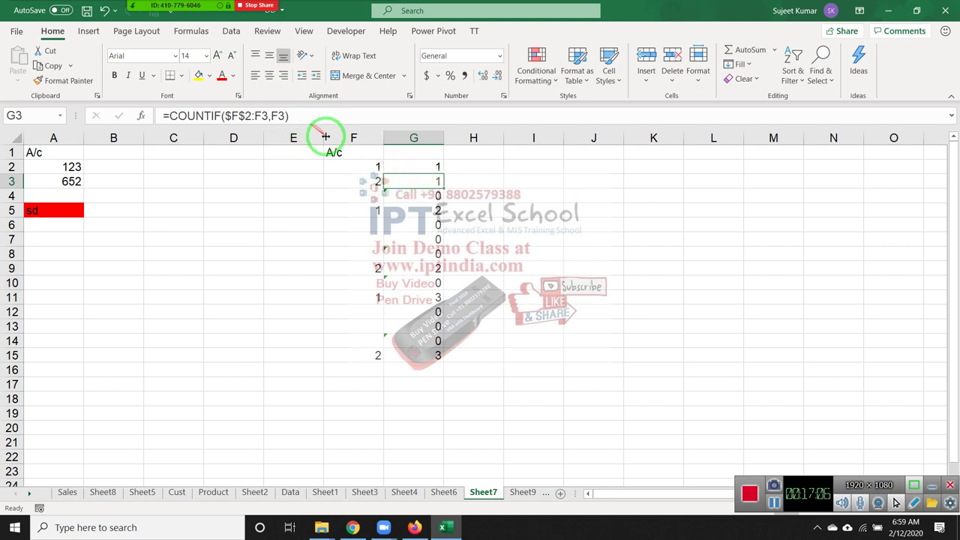
{"action": "left_click", "coordinate": [378, 168]}
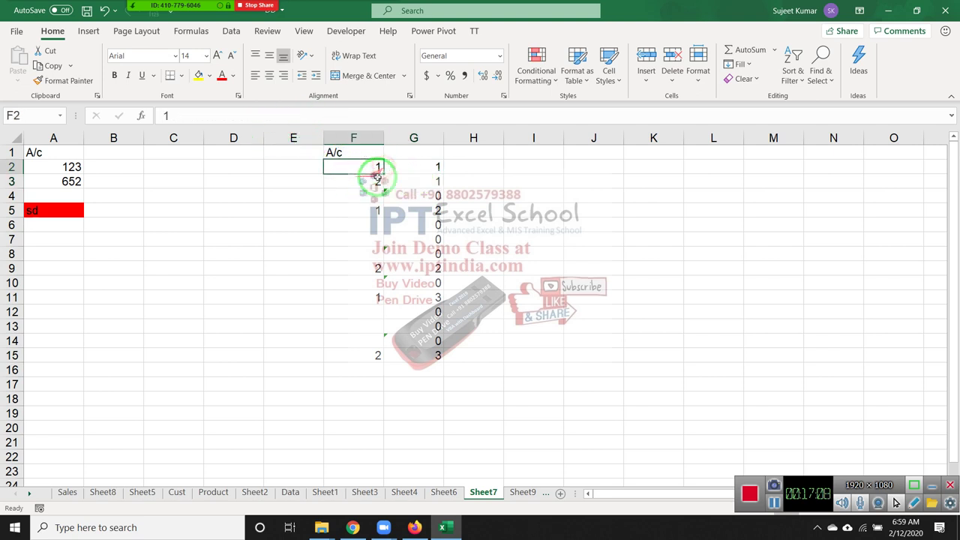
{"action": "left_click", "coordinate": [410, 167]}
{"action": "left_click_drag", "start_coordinate": [410, 167], "coordinate": [406, 214]}
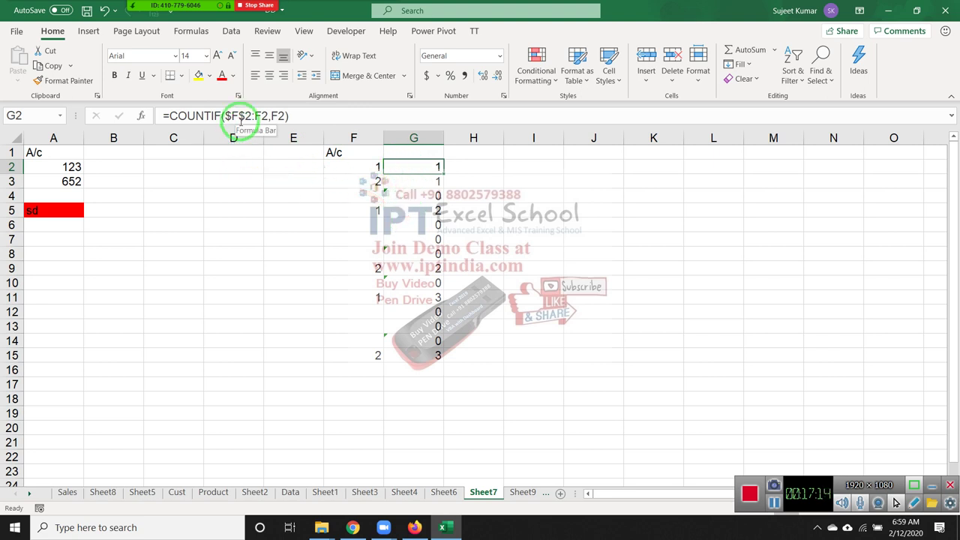
{"action": "left_click", "coordinate": [428, 181]}
{"action": "double_click", "coordinate": [428, 181]}
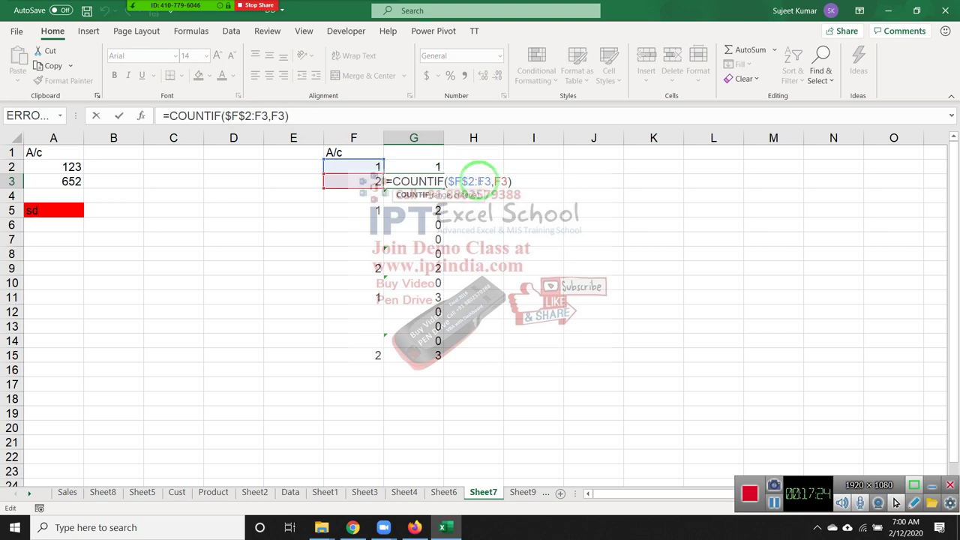
{"action": "key", "text": "Return"}
{"action": "left_click", "coordinate": [421, 267]}
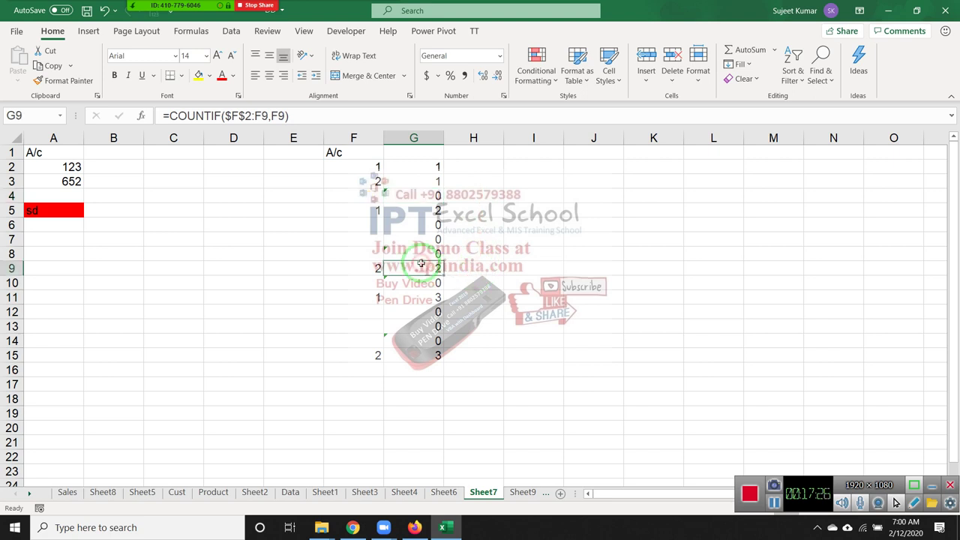
{"action": "double_click", "coordinate": [421, 264]}
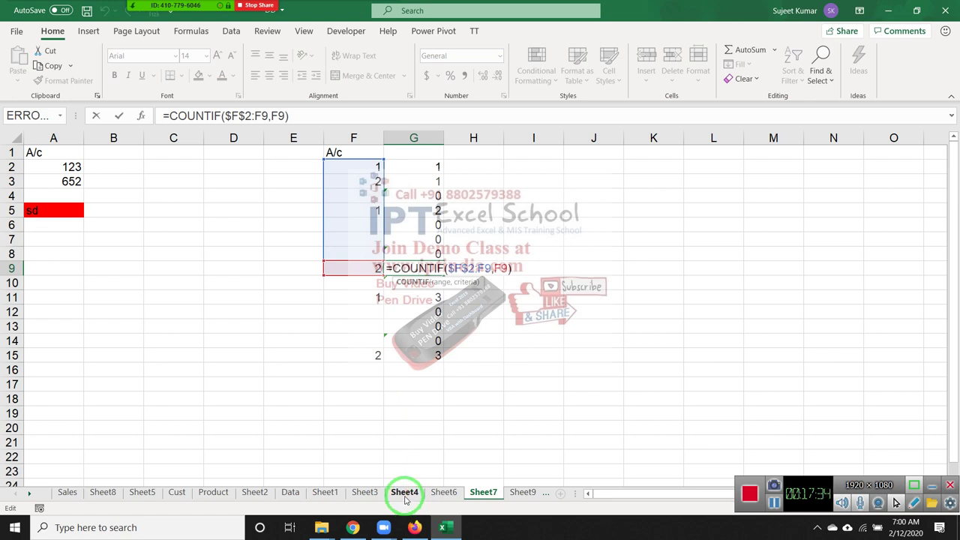
{"action": "key", "text": "Return"}
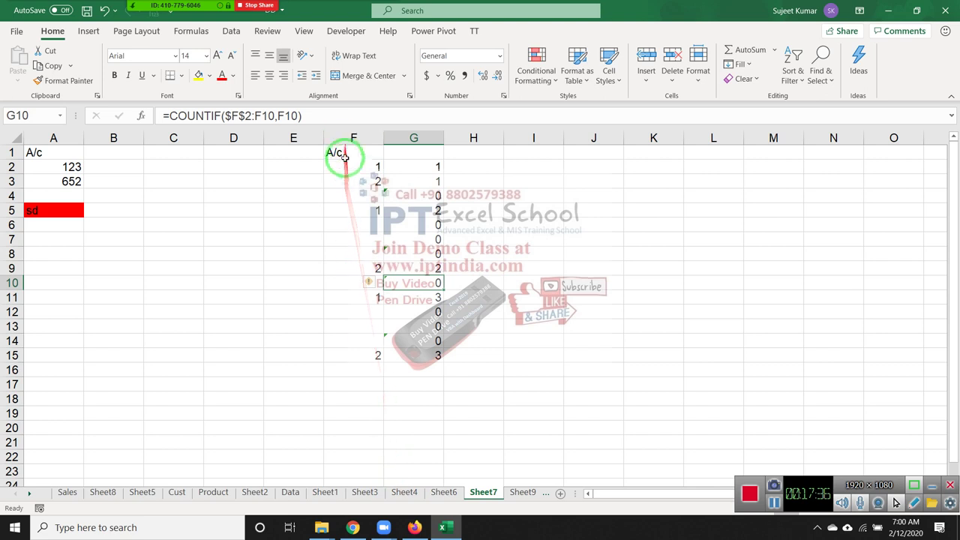
{"action": "left_click", "coordinate": [344, 163]}
- Create a formula rule =COUNTIF($F$2:F2,F2)>1 with a red fill
{"action": "left_click", "coordinate": [529, 80]}
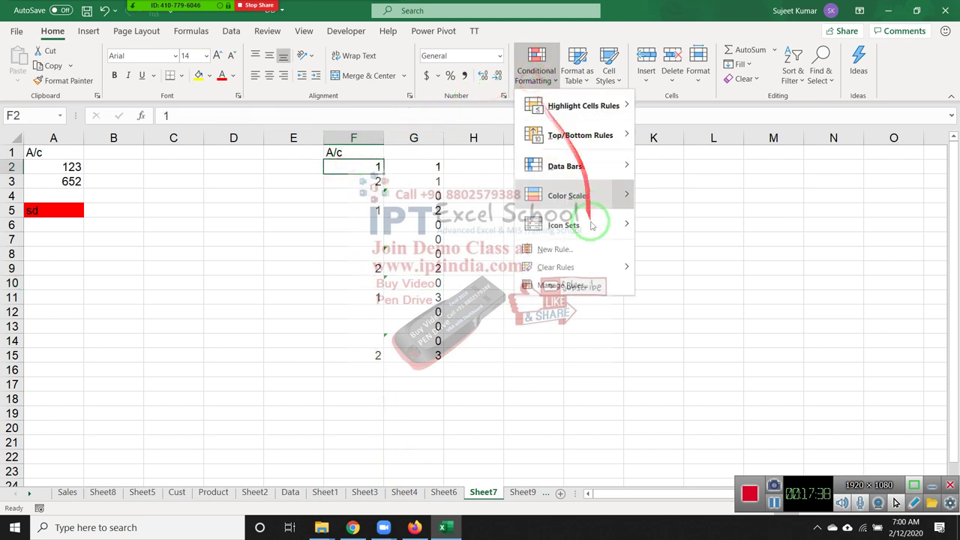
{"action": "left_click", "coordinate": [573, 252]}
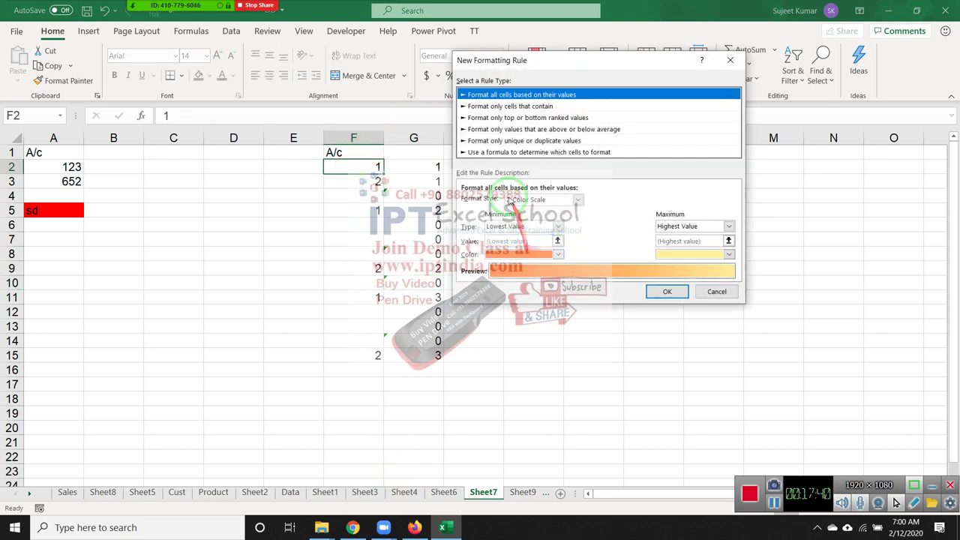
{"action": "left_click", "coordinate": [504, 152]}
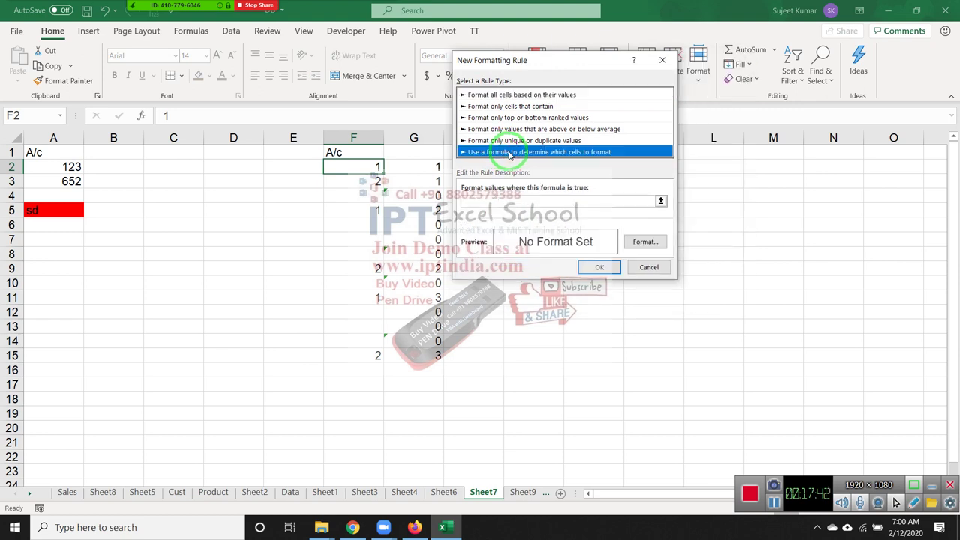
{"action": "left_click", "coordinate": [528, 201]}
{"action": "type", "text": "=countif(F$2:F2,F2)"}
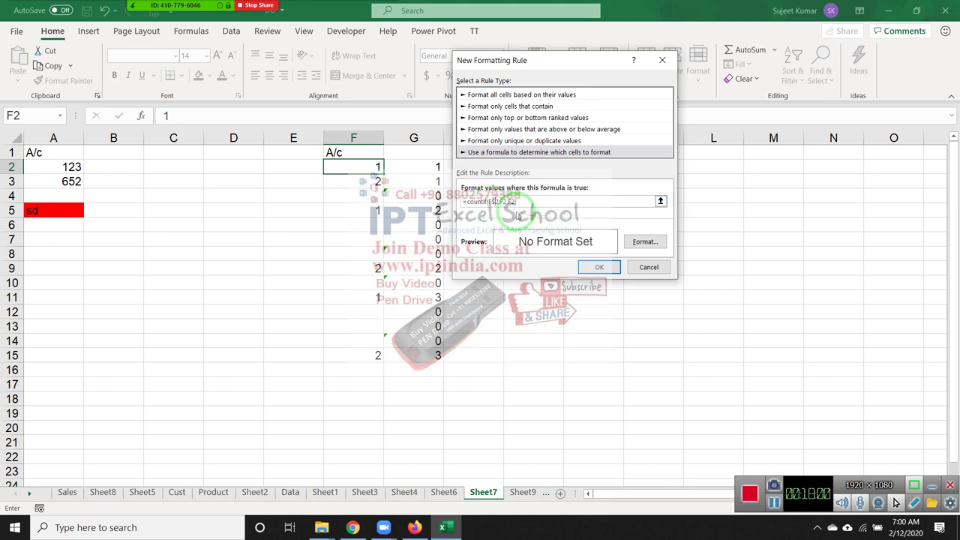
{"action": "left_click", "coordinate": [520, 202]}
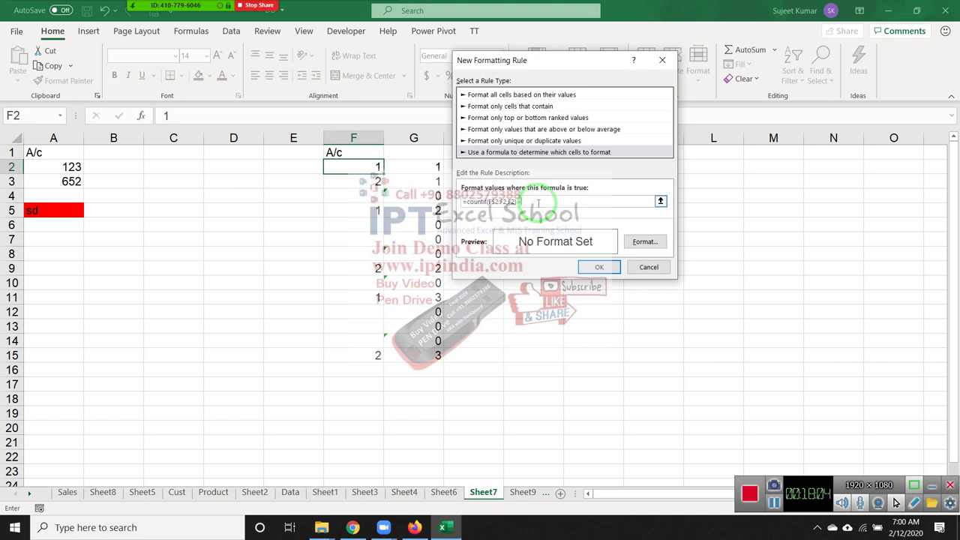
{"action": "left_click", "coordinate": [644, 242]}
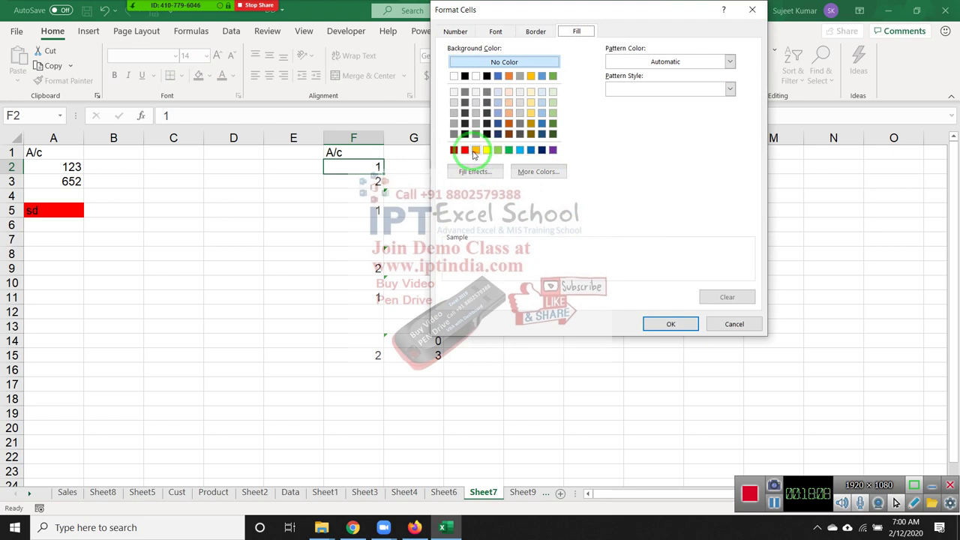
{"action": "left_click", "coordinate": [464, 150]}
{"action": "left_click", "coordinate": [671, 323]}
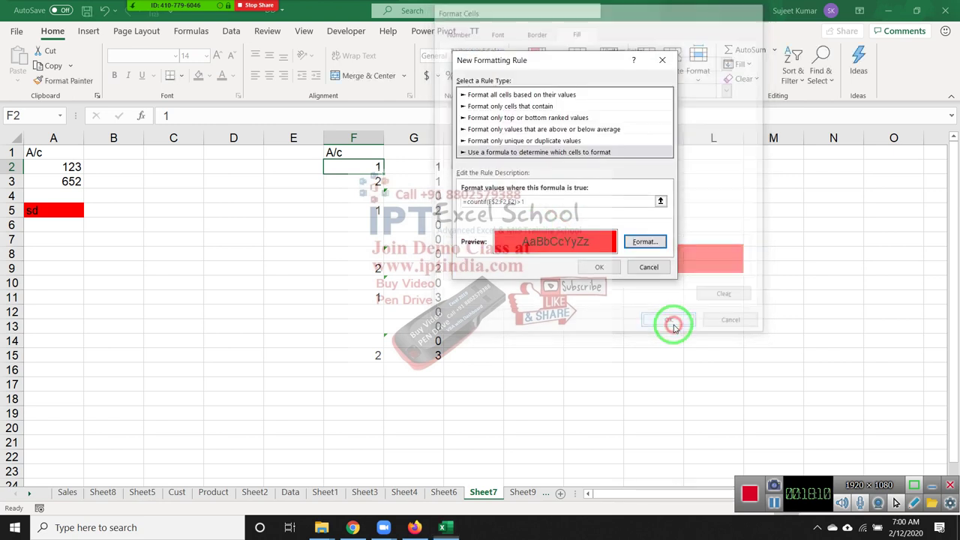
{"action": "left_click", "coordinate": [605, 266]}
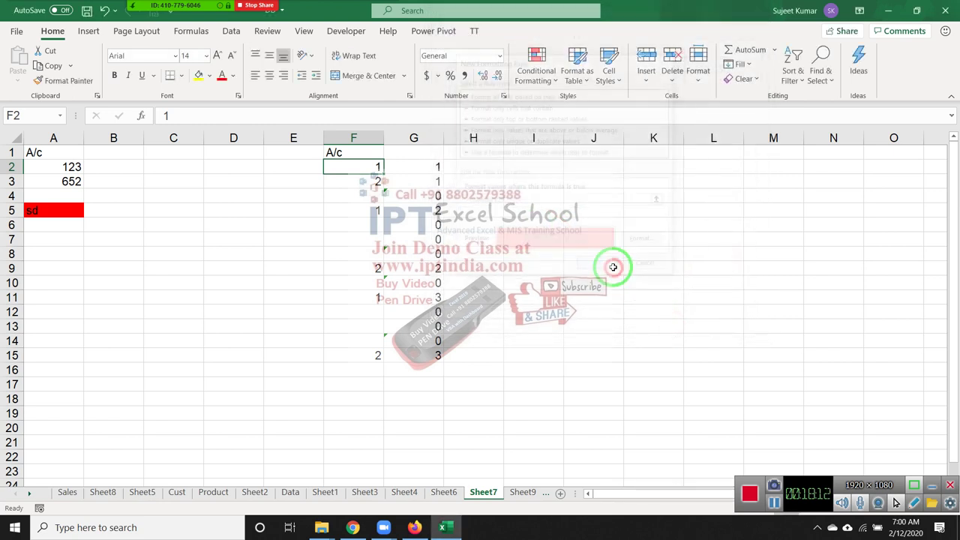
- Format Painter F2's red duplicate rule across F2:F15
{"action": "left_click", "coordinate": [75, 80]}
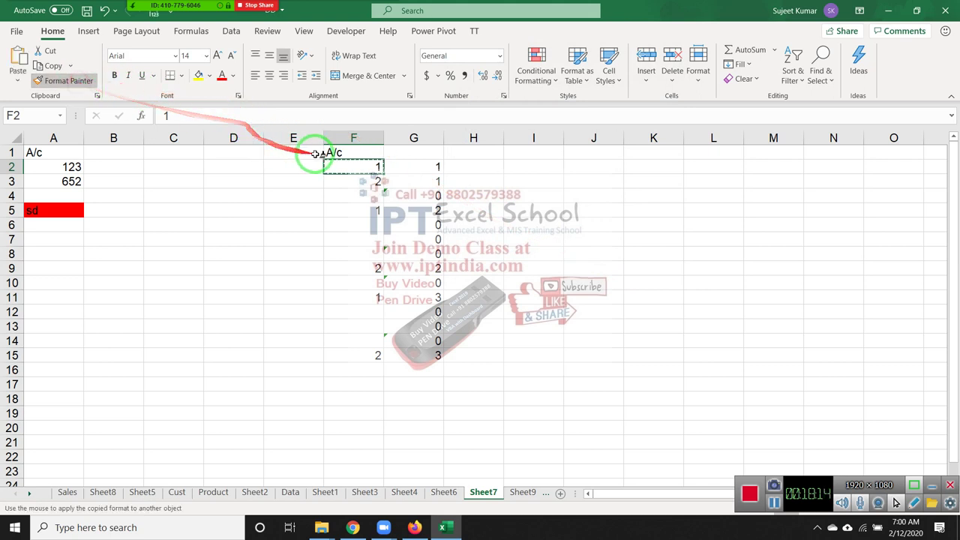
{"action": "left_click_drag", "start_coordinate": [352, 178], "coordinate": [353, 355]}
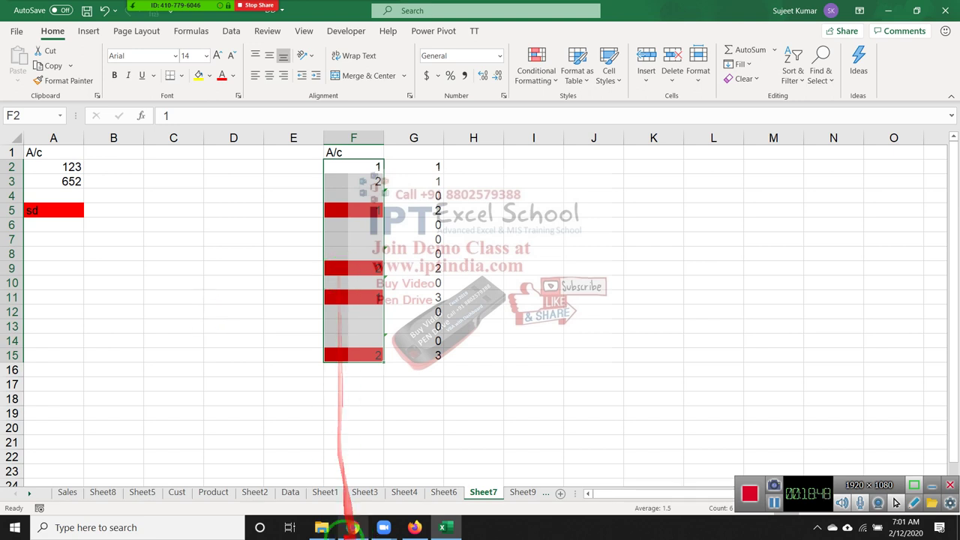
- Switch to System Reserved (H:), then This PC, select Local Disk (I:), and show the desktop
{"action": "mouse_move", "coordinate": [322, 528]}
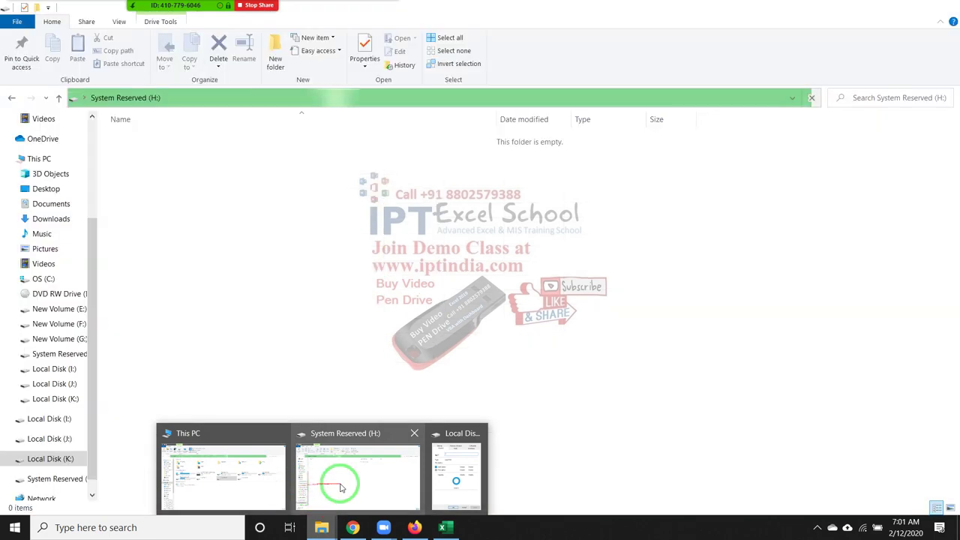
{"action": "left_click", "coordinate": [339, 488]}
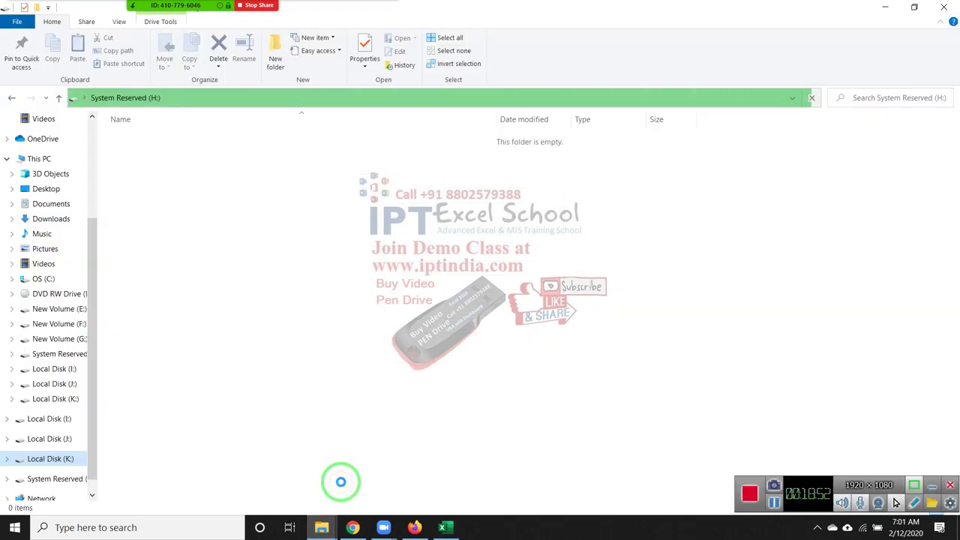
{"action": "mouse_move", "coordinate": [341, 521]}
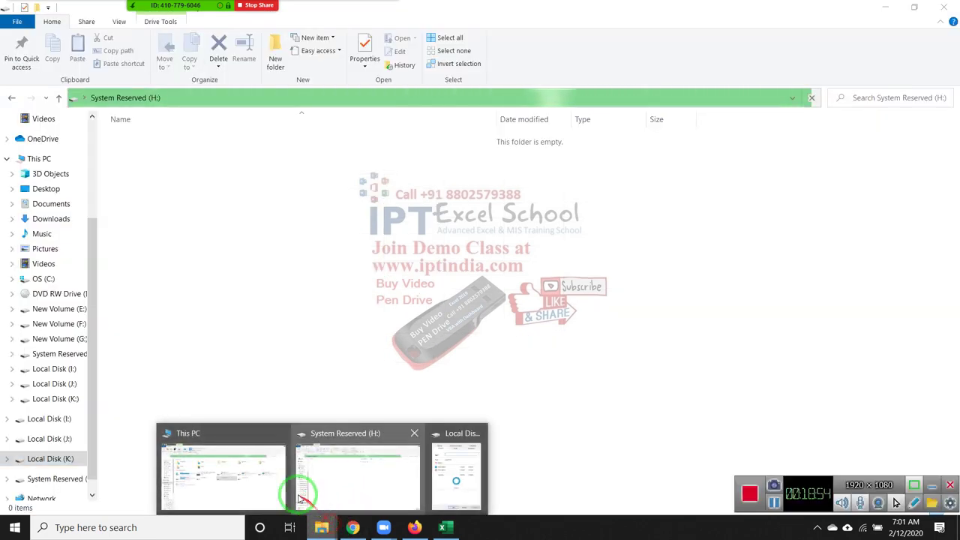
{"action": "left_click", "coordinate": [268, 497]}
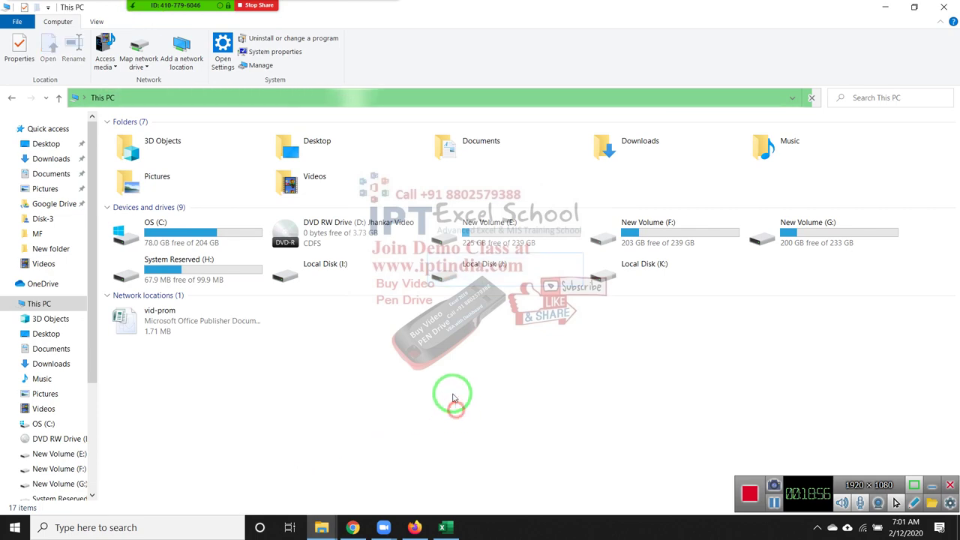
{"action": "left_click", "coordinate": [349, 286]}
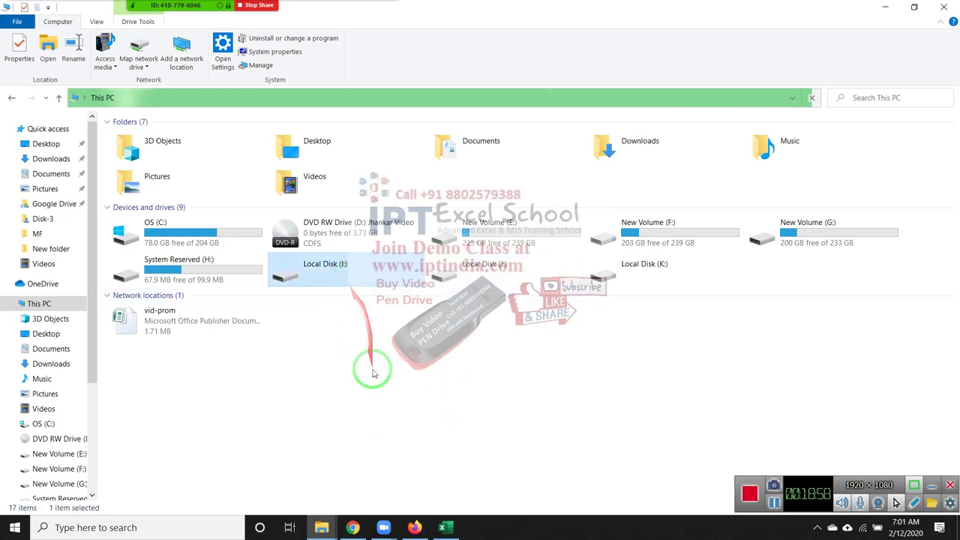
{"action": "key", "text": "super+d"}
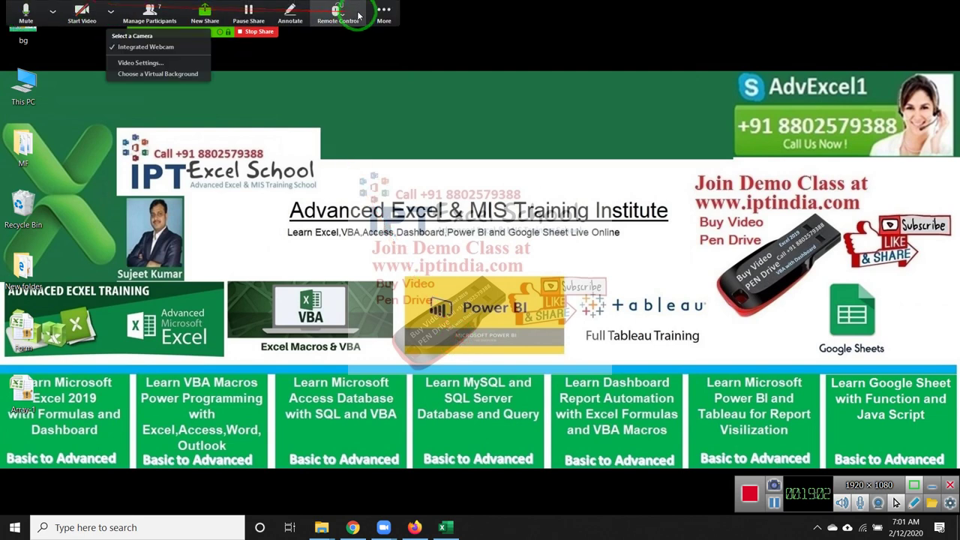
{"action": "left_click", "coordinate": [384, 13]}
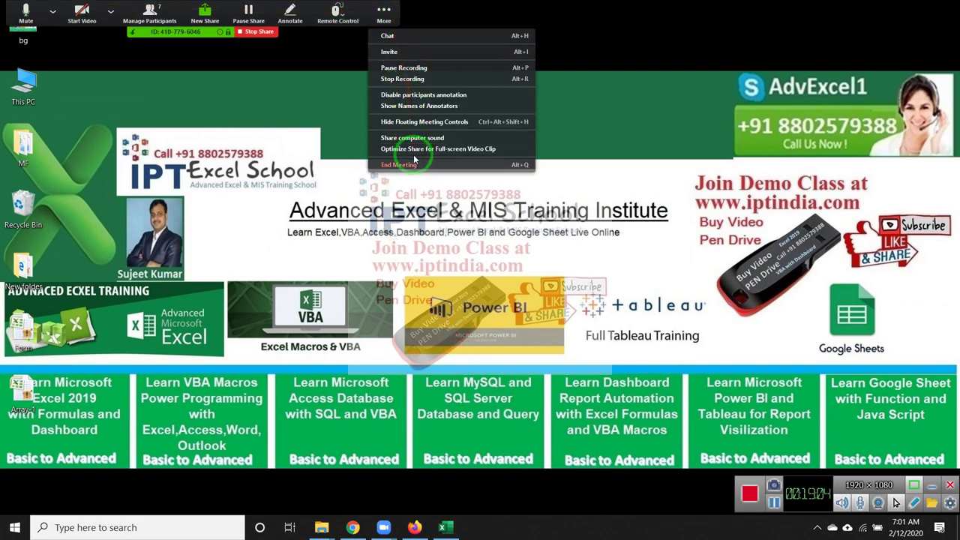
{"action": "left_click", "coordinate": [409, 82]}
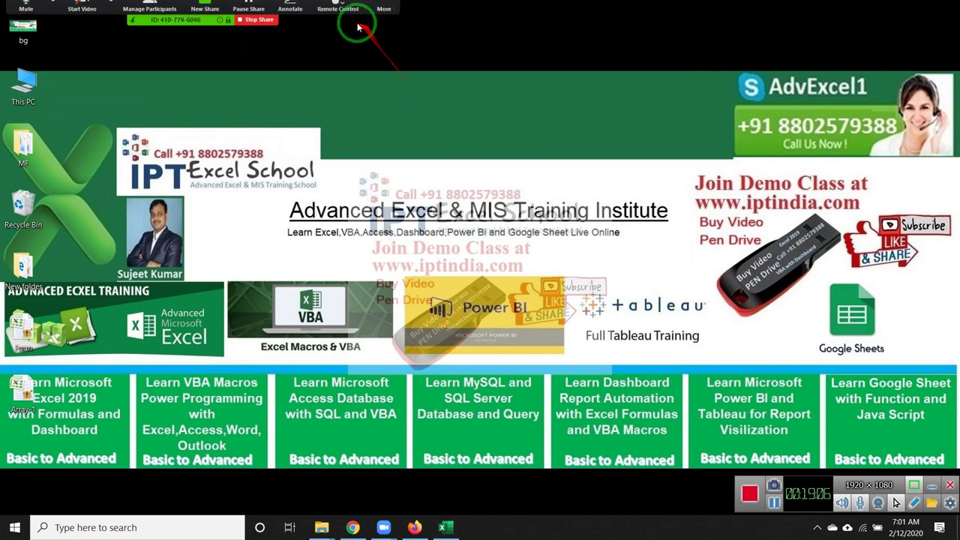